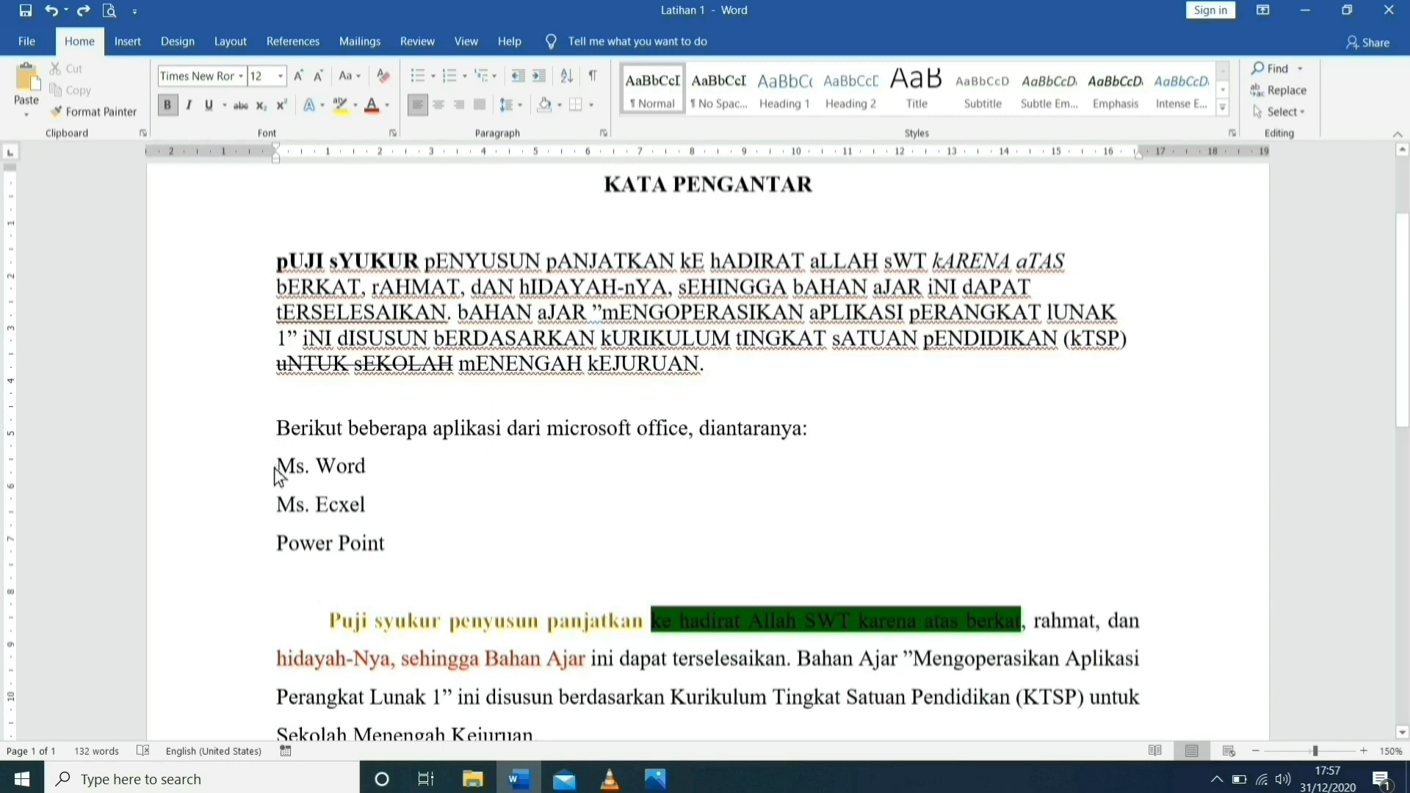
# Apply check-mark bullets to the Ms. Word, Ms. Ecxel and Power Point lines
pyautogui.press('Down')
pyautogui.press('Down')
pyautogui.press('Down')
pyautogui.press('Down')
pyautogui.press('Down')
pyautogui.press('Down')
pyautogui.press('Down')
pyautogui.press('Down')
pyautogui.moveTo(277, 471); pyautogui.dragTo(400, 545)
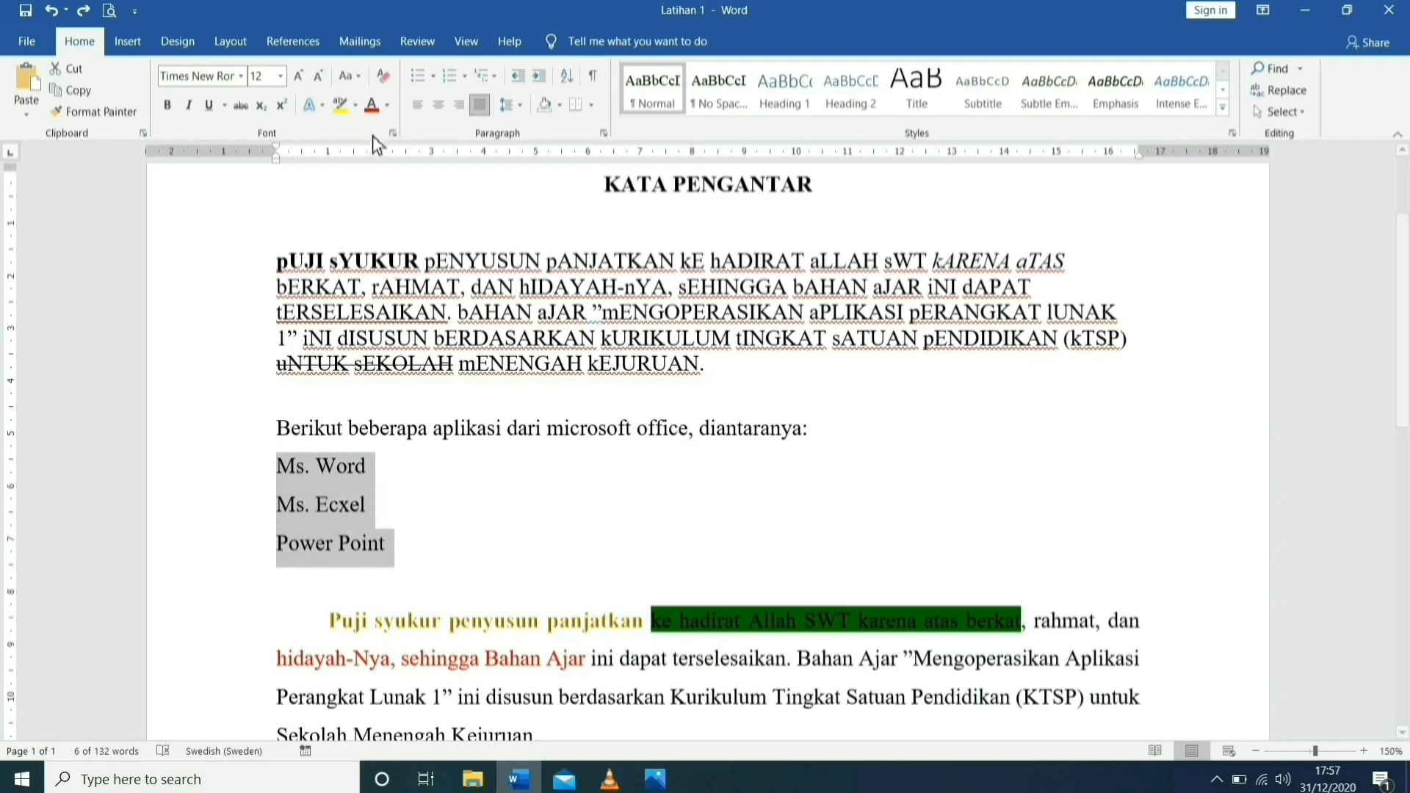
pyautogui.click(435, 82)
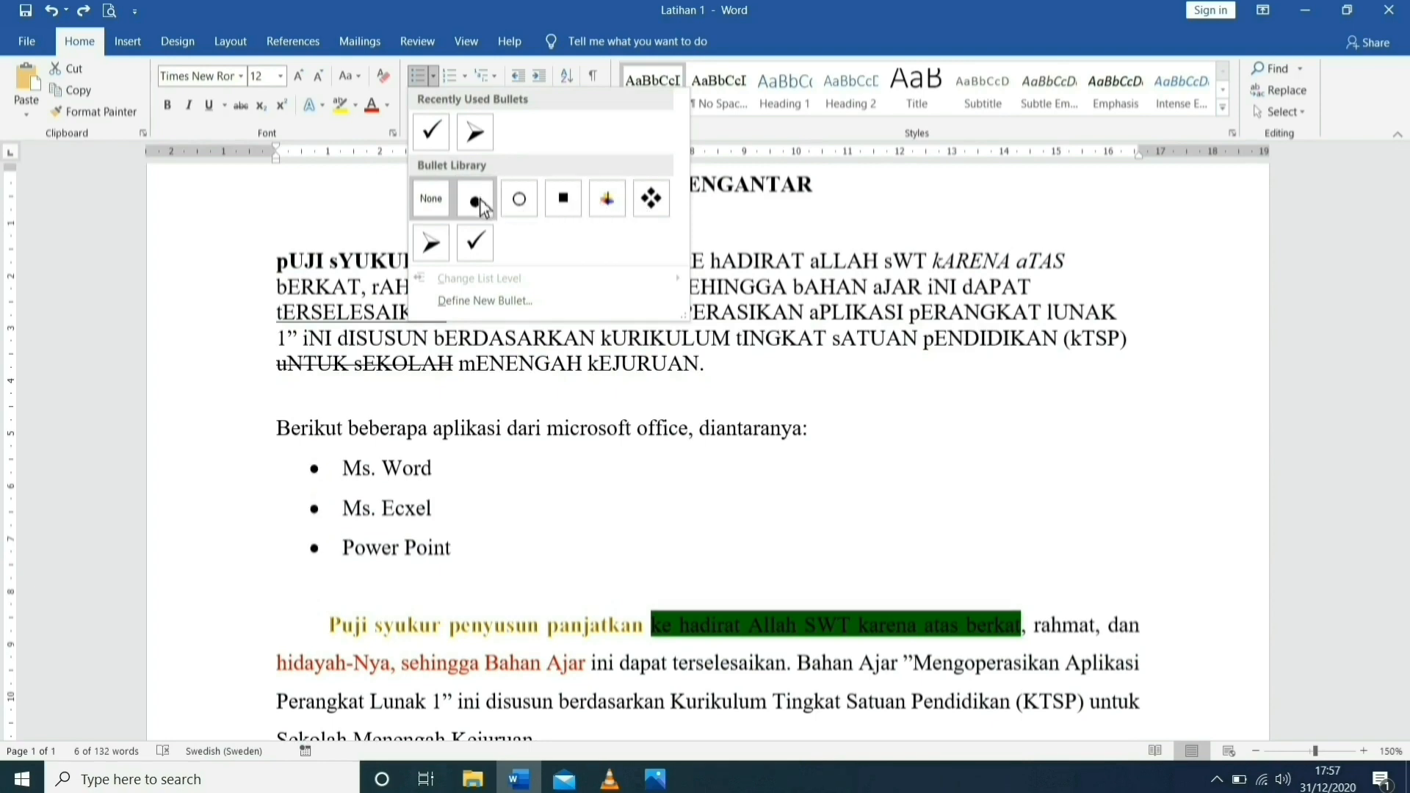
pyautogui.click(476, 252)
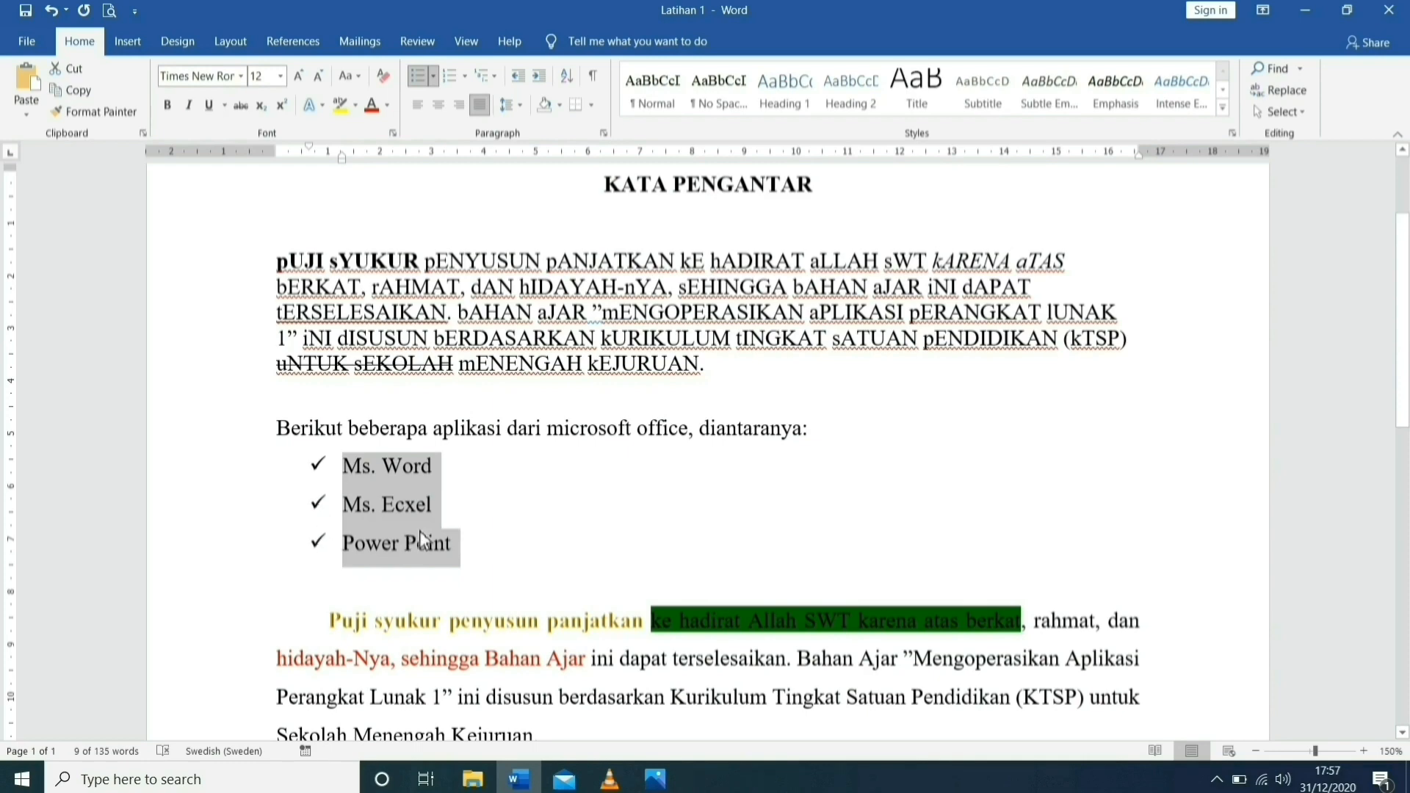
# Change the list of three Office applications to lowercase letter numbering in the a., b., c. format
pyautogui.click(280, 429)
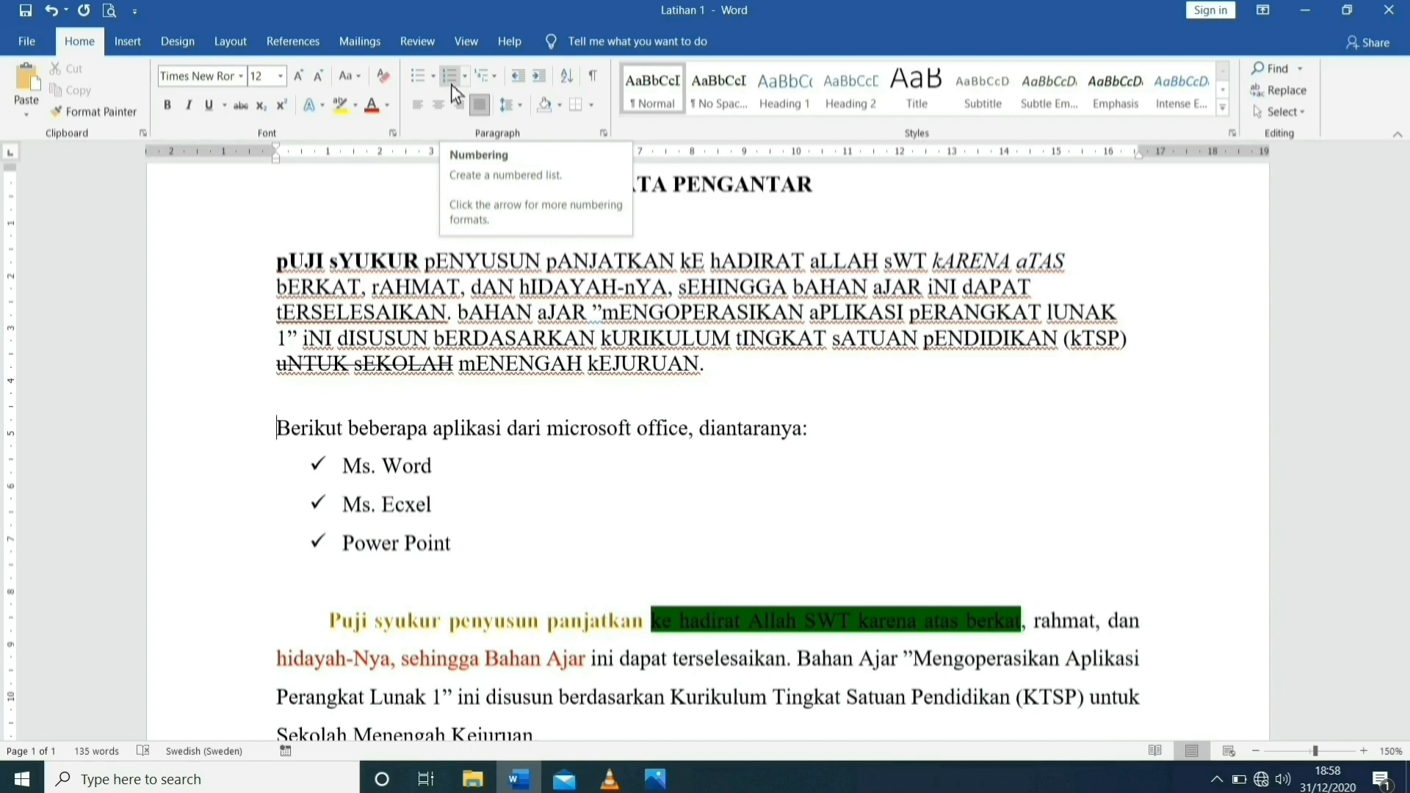
pyautogui.click(345, 467)
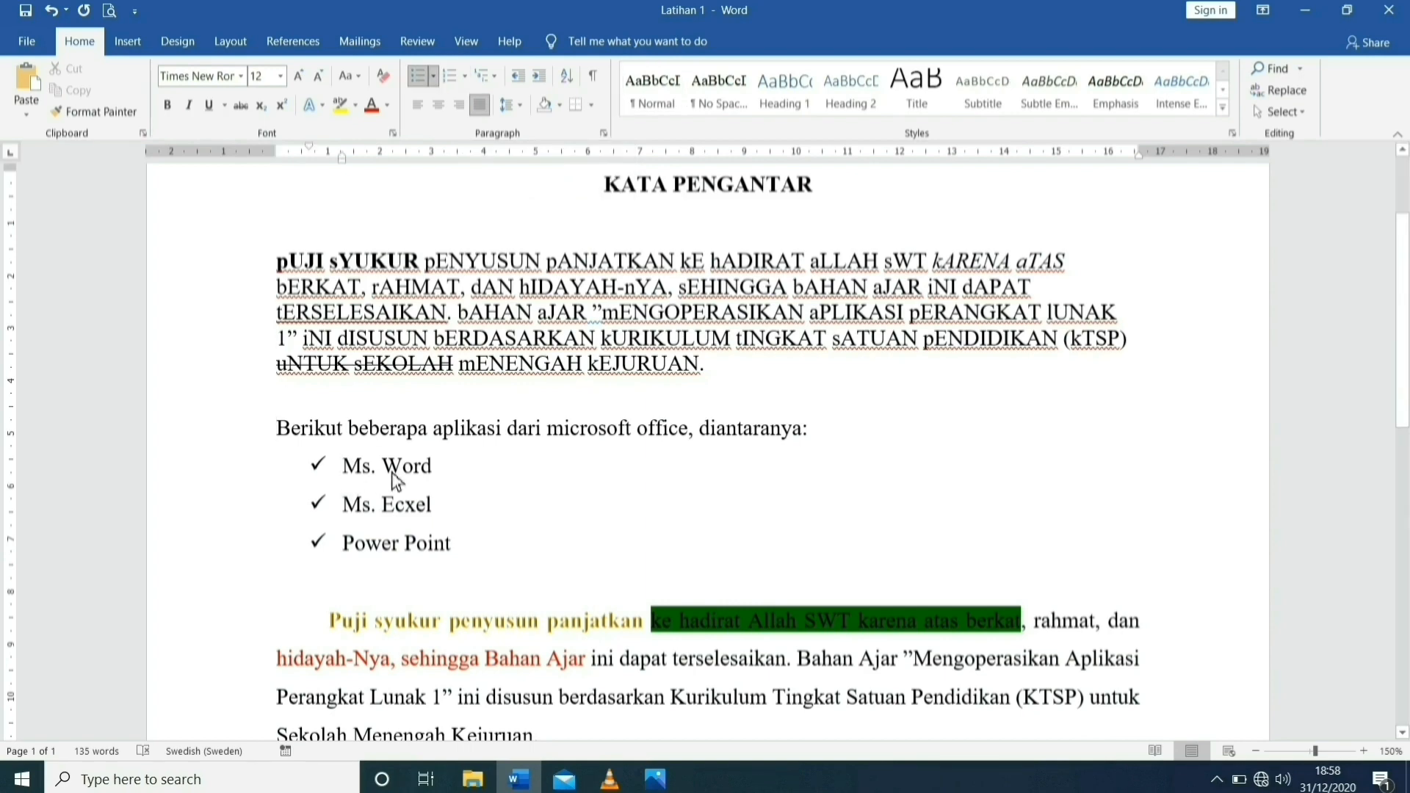
pyautogui.moveTo(347, 470); pyautogui.dragTo(474, 548)
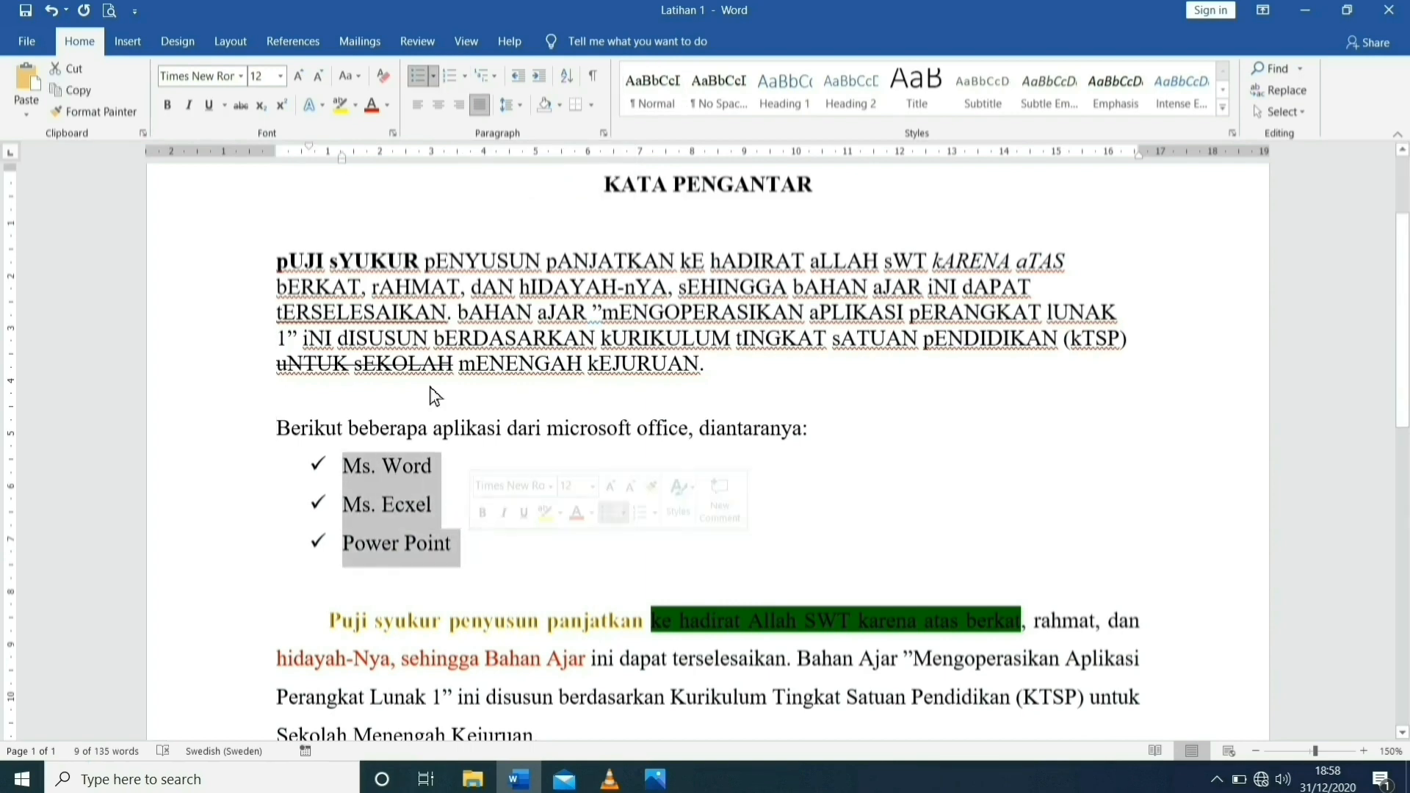
pyautogui.click(467, 81)
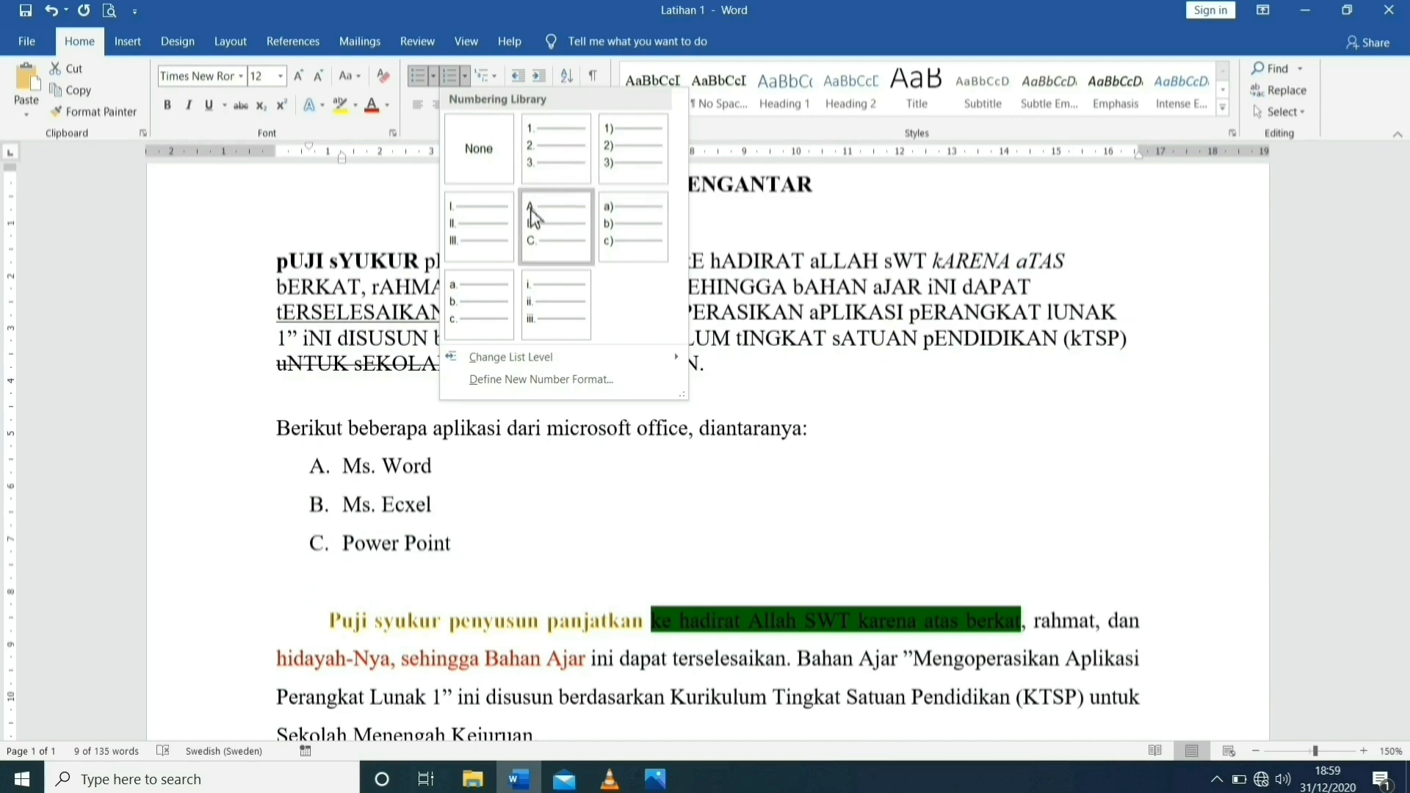
pyautogui.click(487, 298)
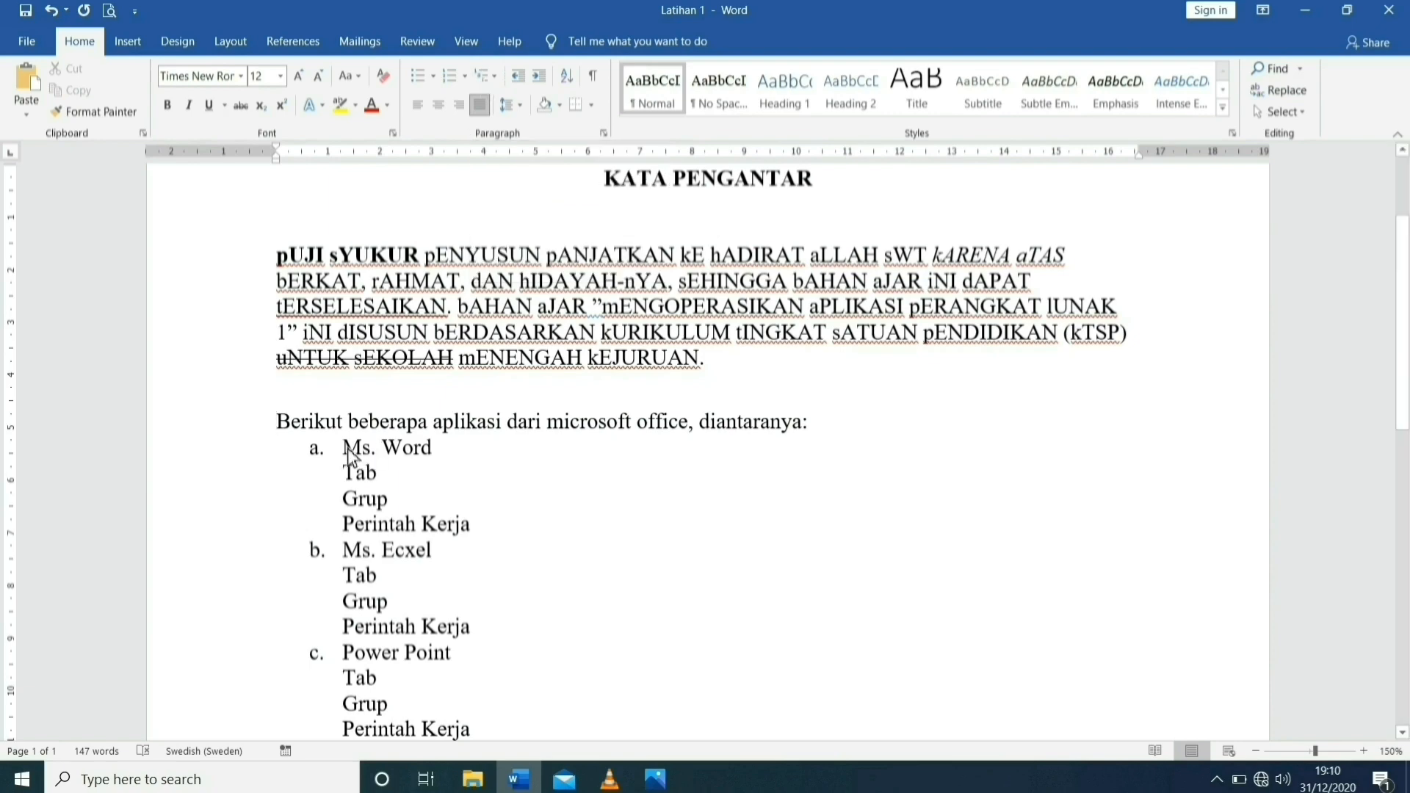
# Apply the multilevel list style starting 1), a), i) to the Office applications and their Tab, Grup and Perintah Kerja sub-items
pyautogui.moveTo(345, 449); pyautogui.dragTo(485, 734)
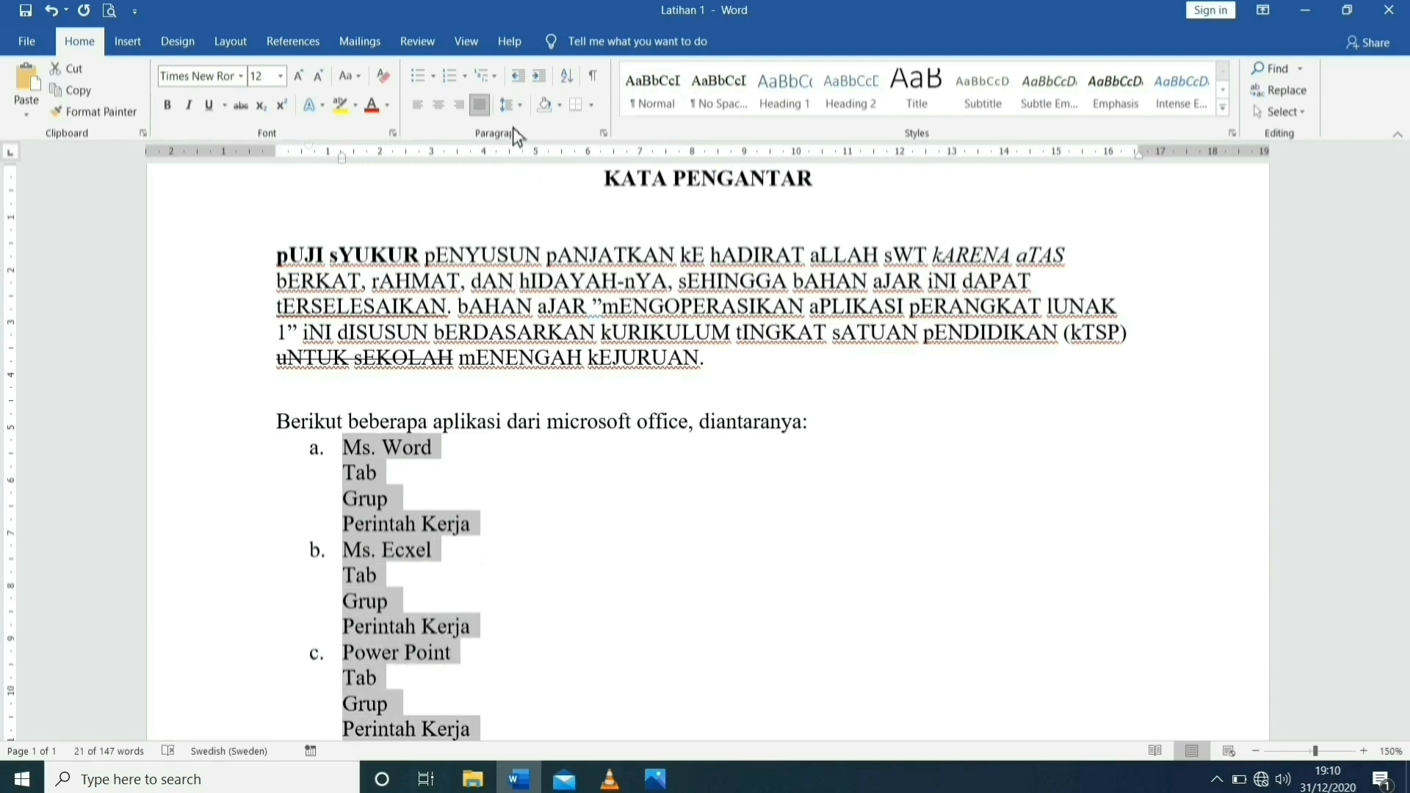
pyautogui.click(496, 83)
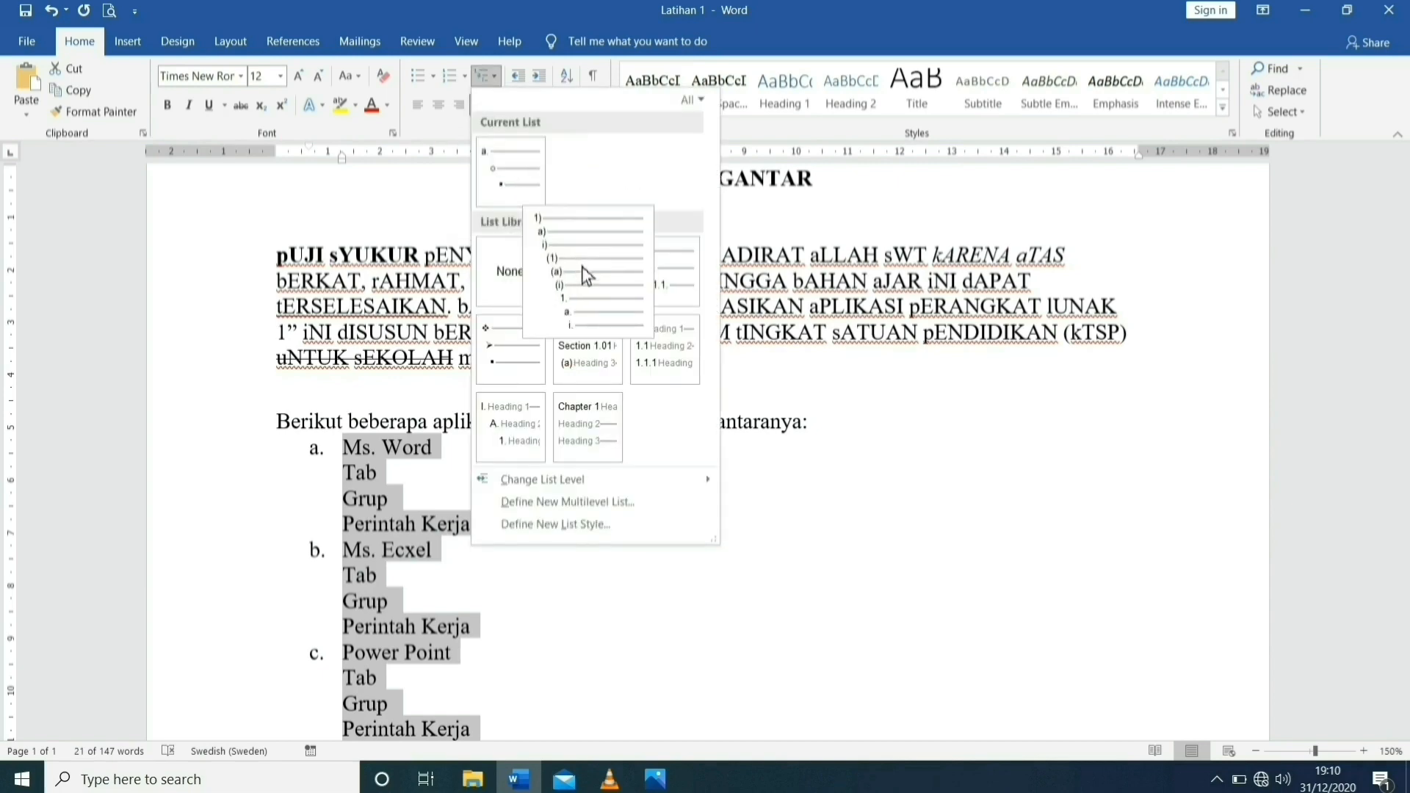
pyautogui.moveTo(644, 289)
pyautogui.moveTo(592, 285)
pyautogui.click(591, 284)
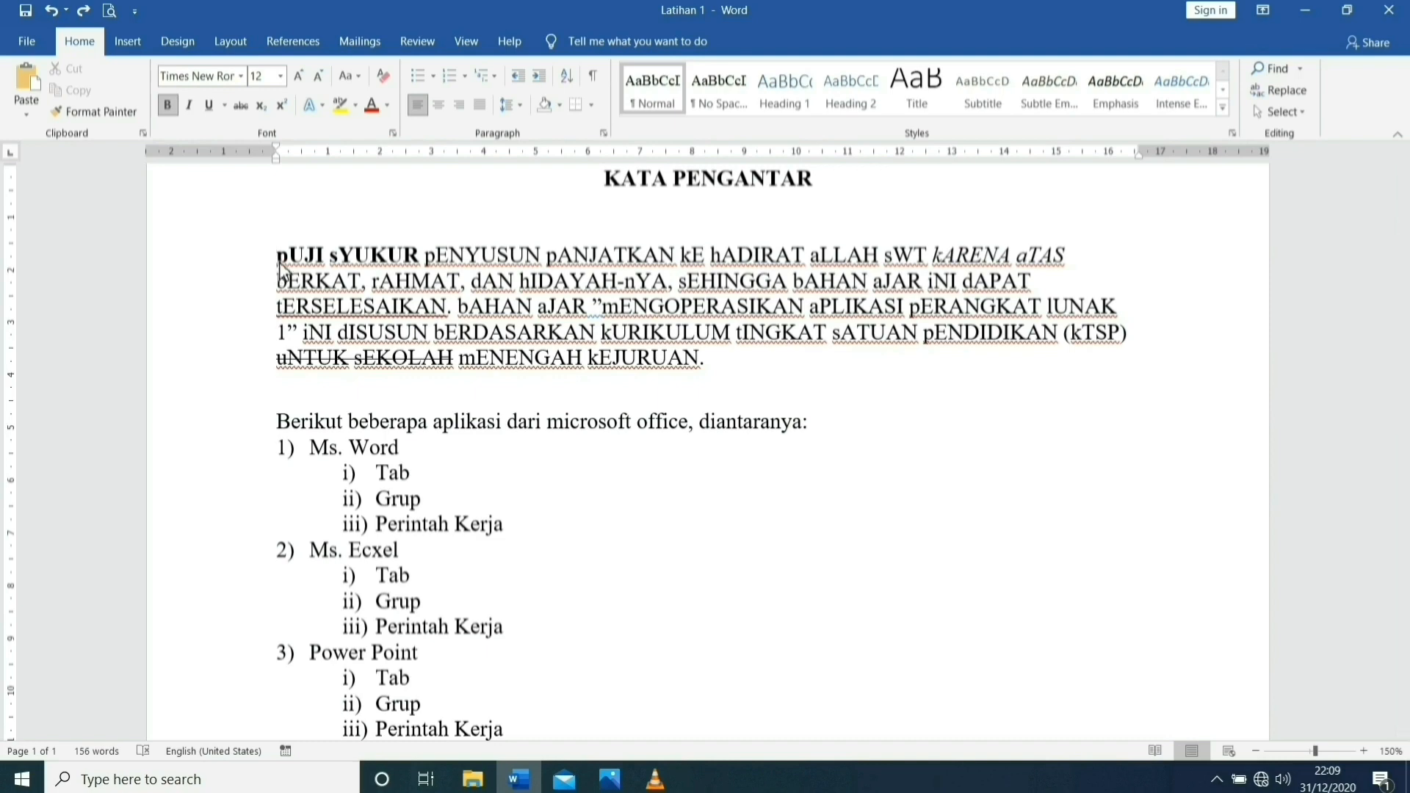
# Increase the indent of the opening paragraph below KATA PENGANTAR by three levels
pyautogui.click(545, 84)
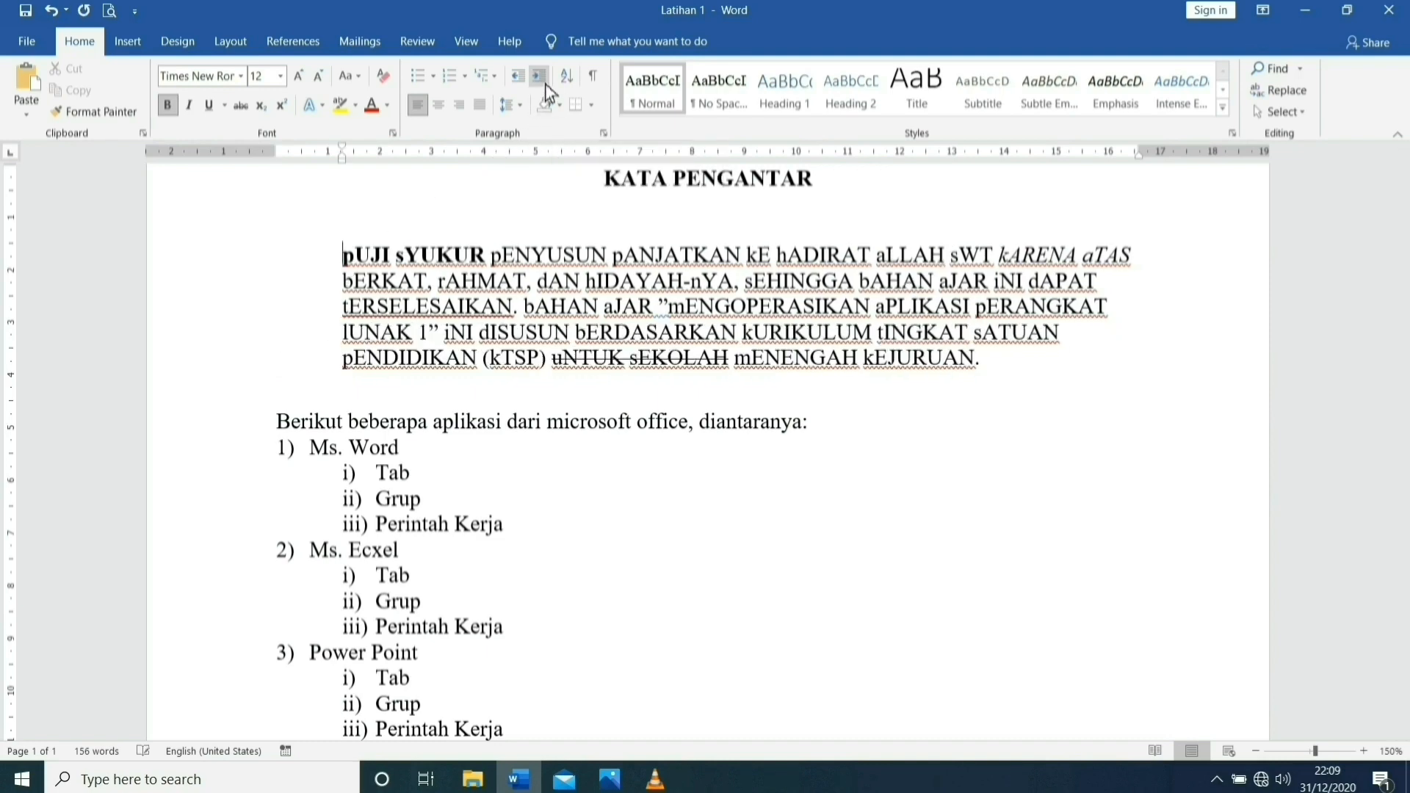
pyautogui.click(545, 82)
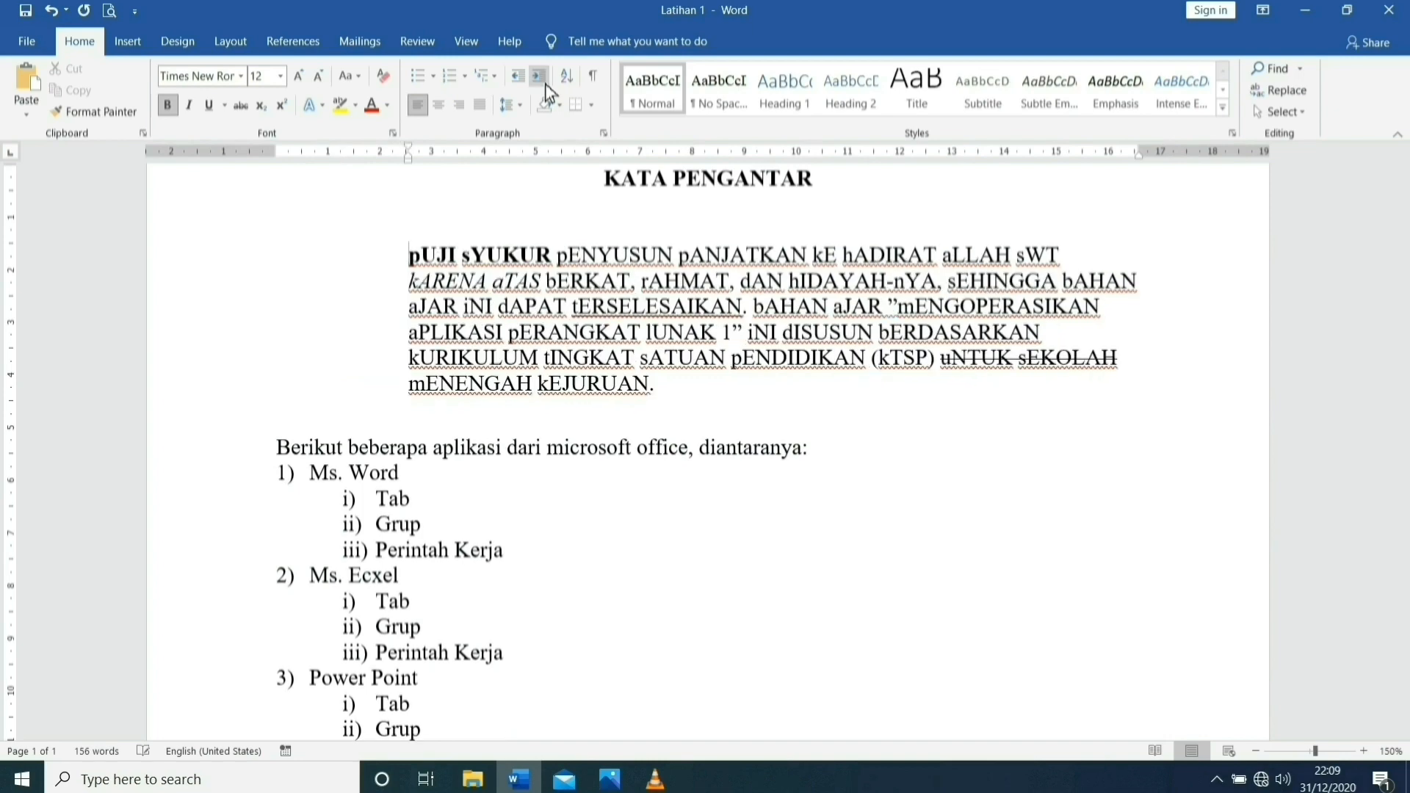
pyautogui.click(545, 83)
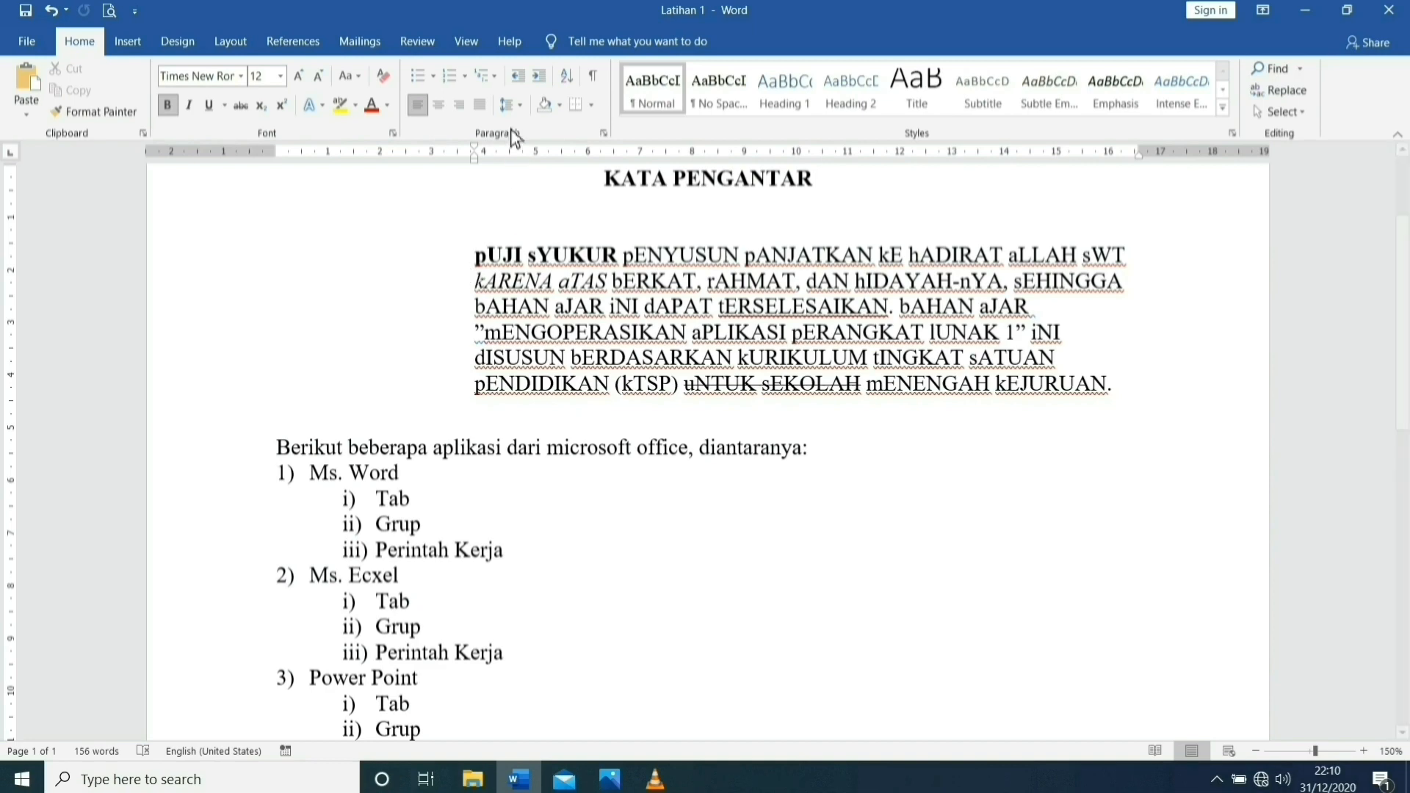
# Decrease the opening paragraph's indent by three levels, back to the page margin
pyautogui.click(518, 85)
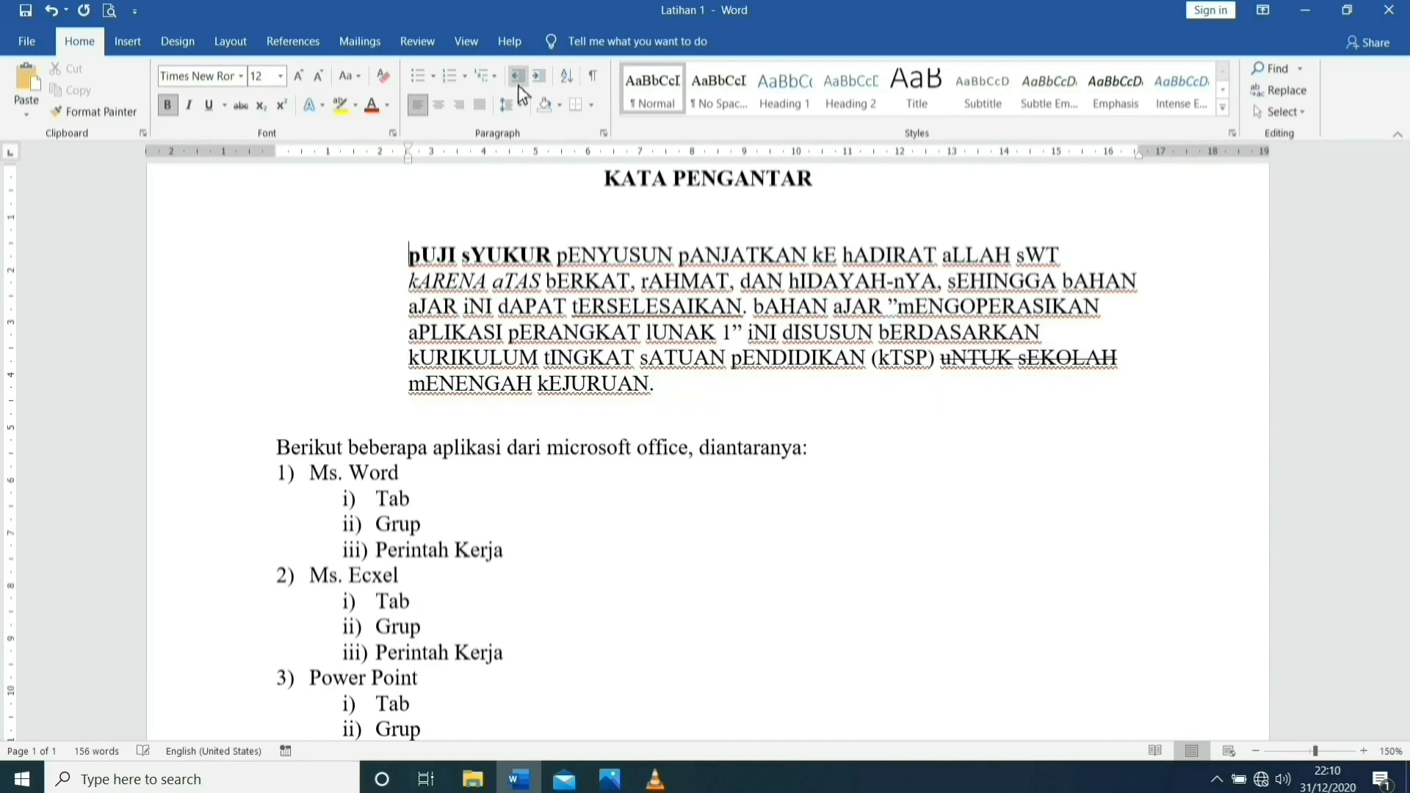
pyautogui.click(518, 85)
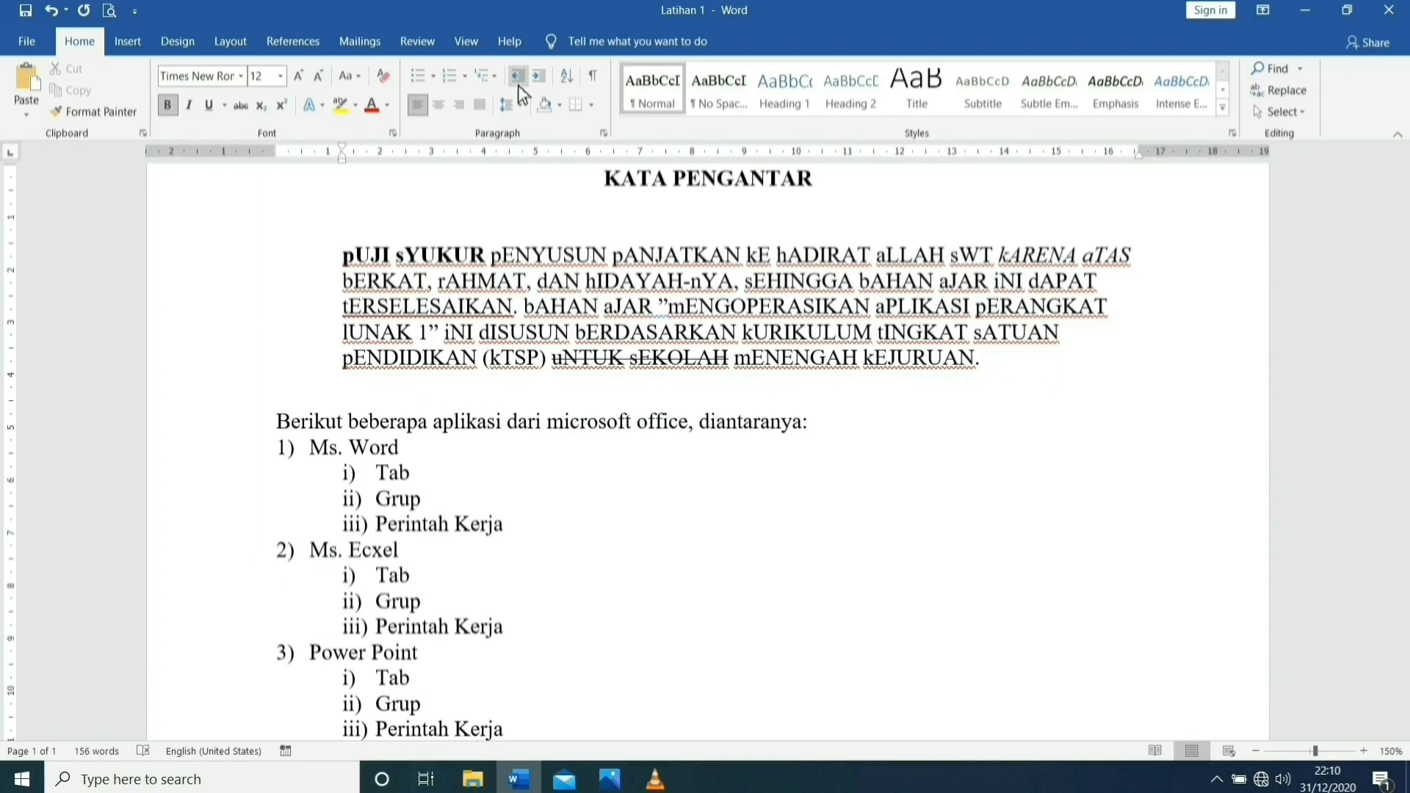
pyautogui.click(518, 85)
# Sort the Tab, Grup and Perintah Kerja sub-items under Ms. Word by paragraph text in descending order
pyautogui.press('Down')
pyautogui.press('Down')
pyautogui.press('Down')
pyautogui.press('Down')
pyautogui.press('Down')
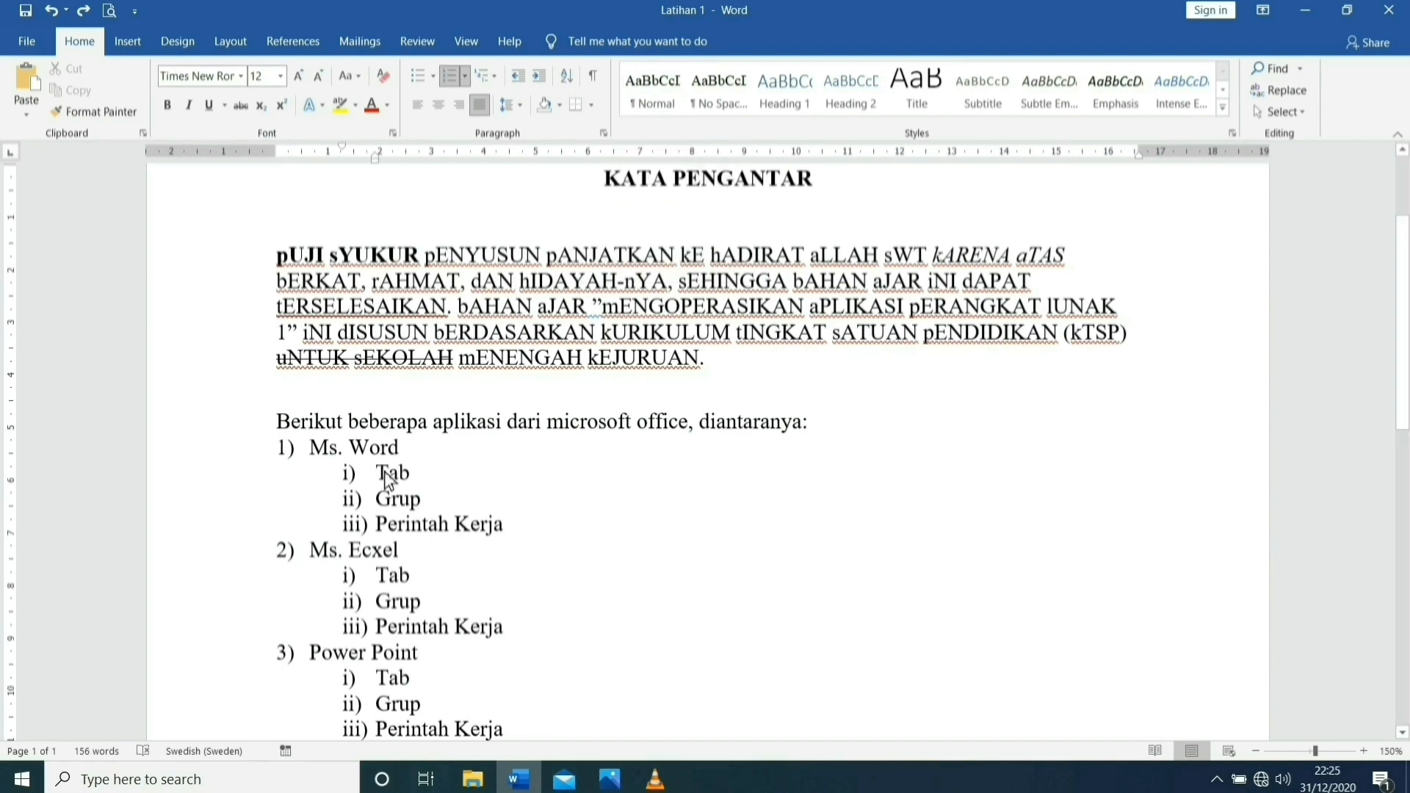
pyautogui.click(385, 474)
pyautogui.moveTo(387, 479); pyautogui.dragTo(489, 523)
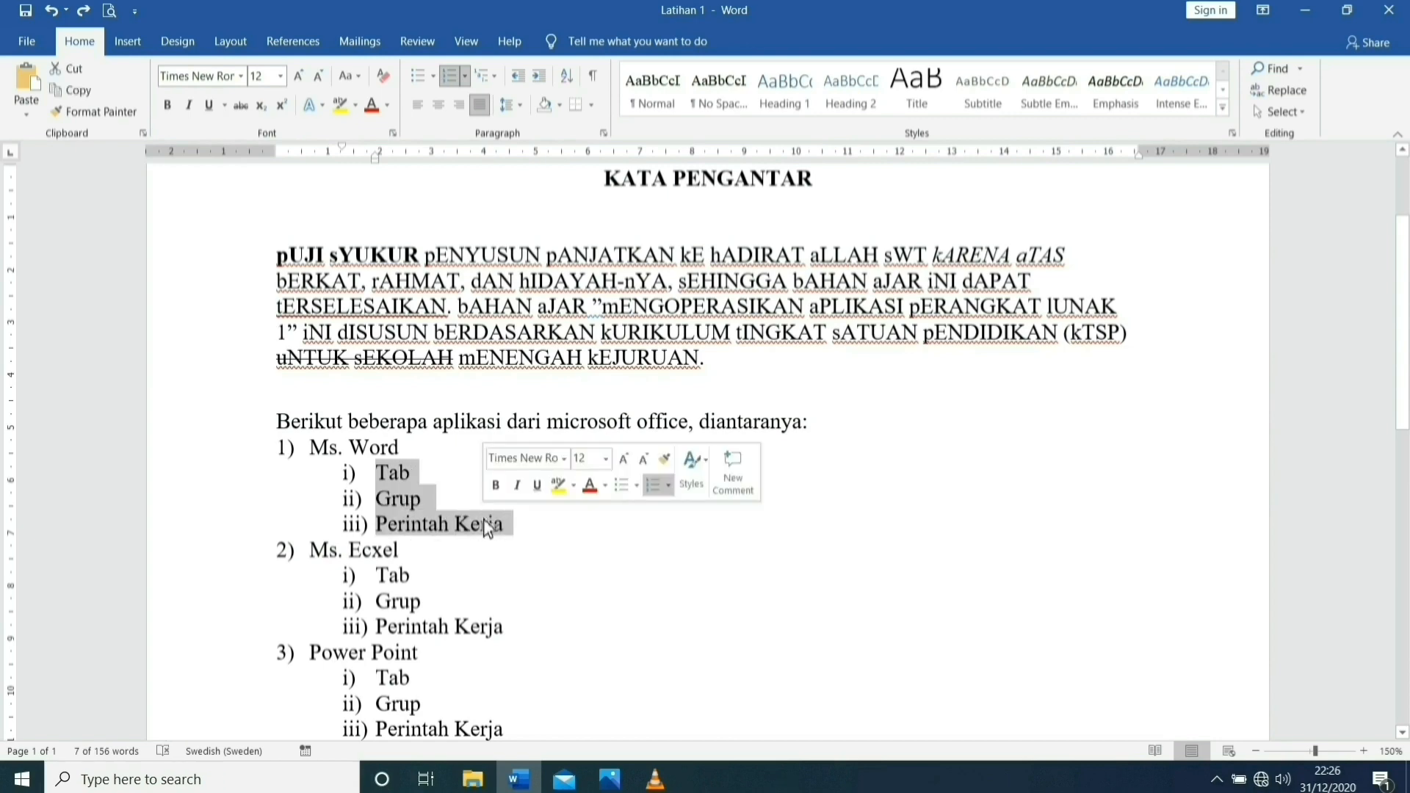
pyautogui.click(570, 76)
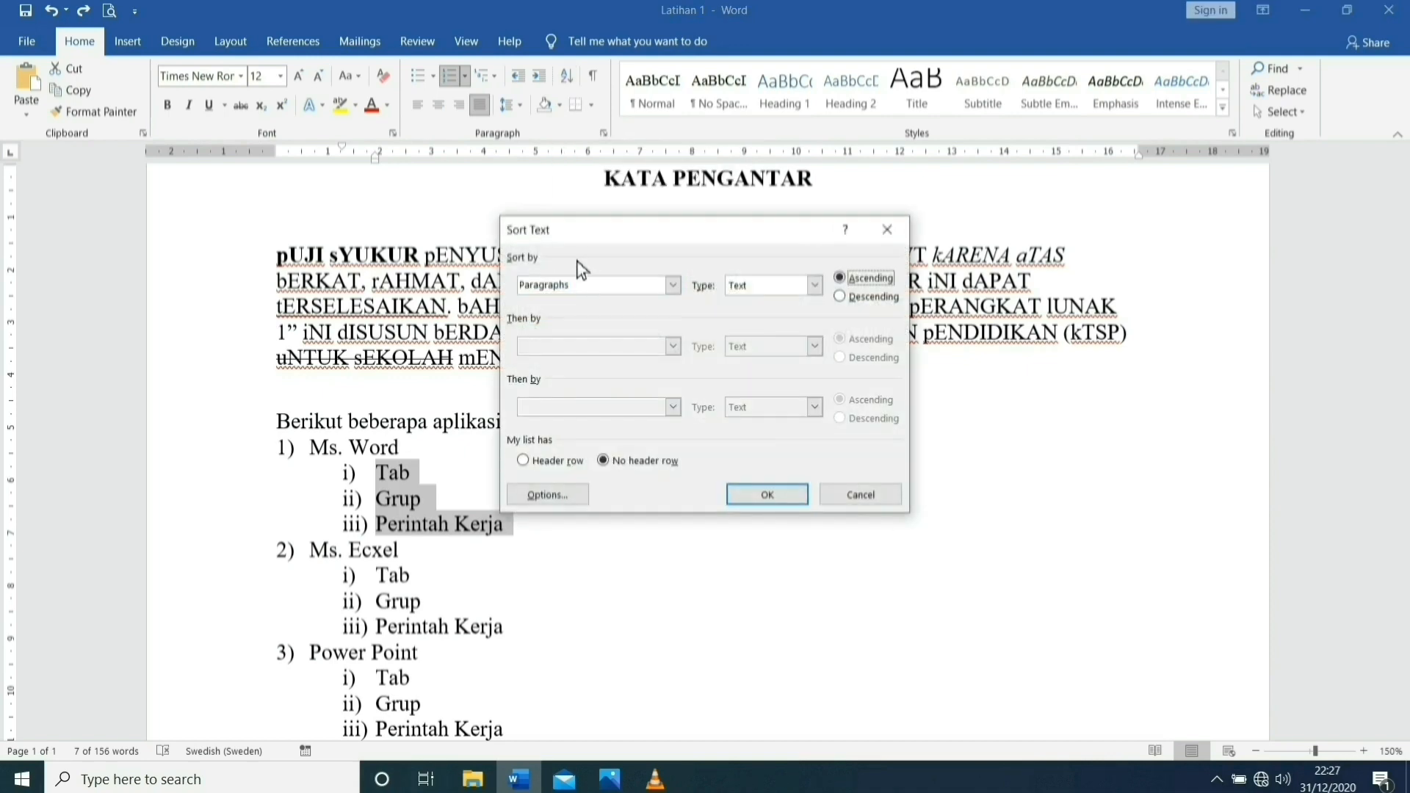
pyautogui.press('Tab')
pyautogui.press('Tab')
pyautogui.click(848, 307)
pyautogui.click(768, 495)
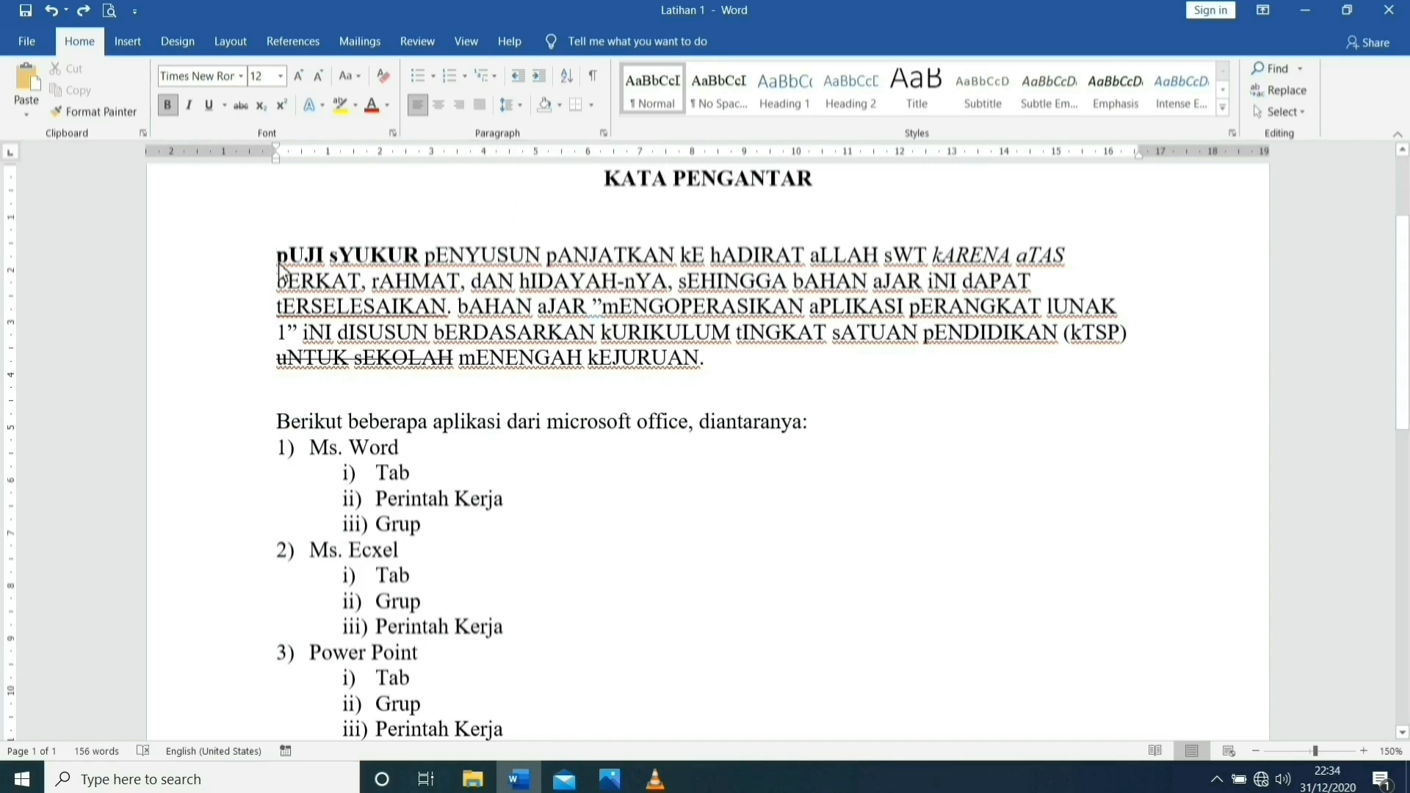
# Try justified, right and centred alignment on the opening paragraph, ending with left alignment
pyautogui.moveTo(280, 263); pyautogui.dragTo(735, 377)
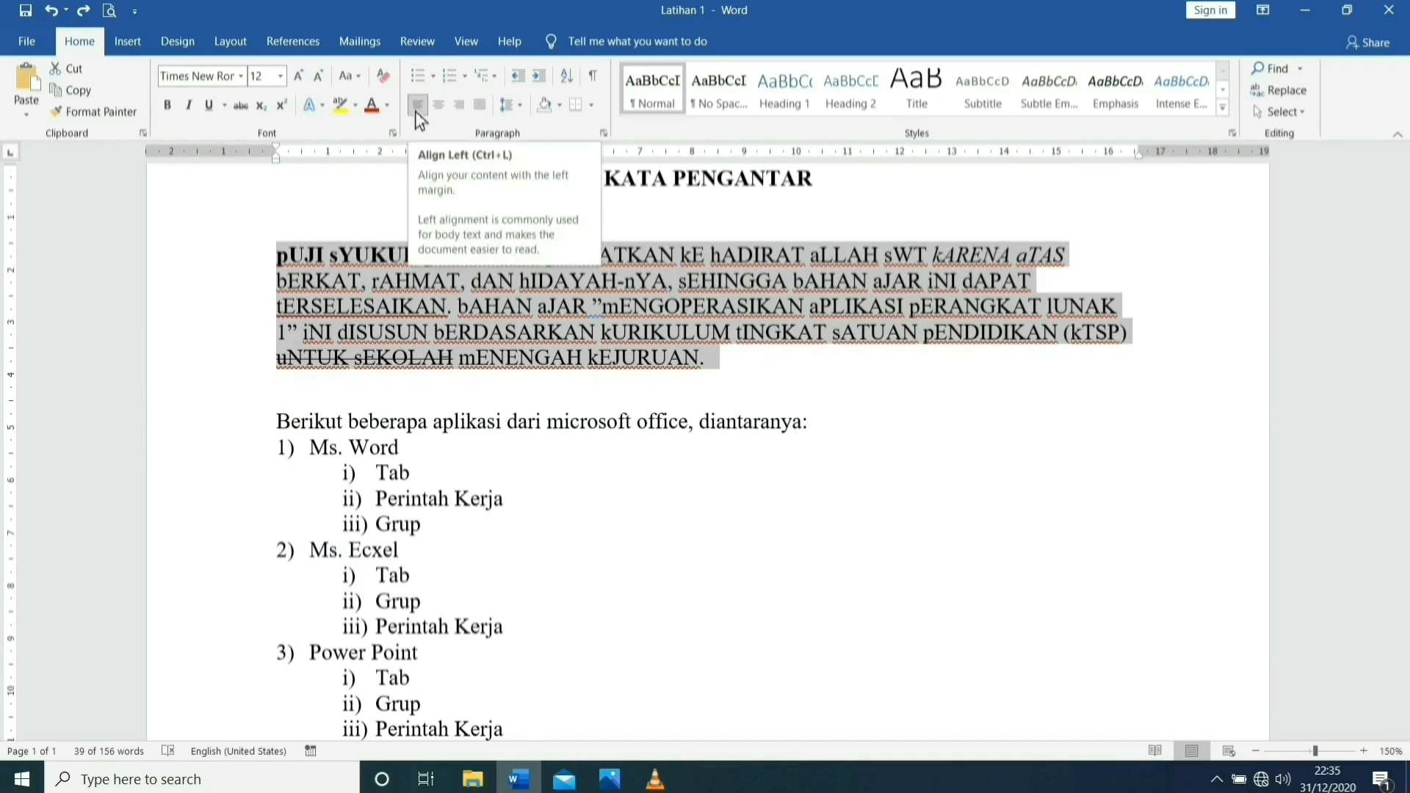
pyautogui.click(483, 107)
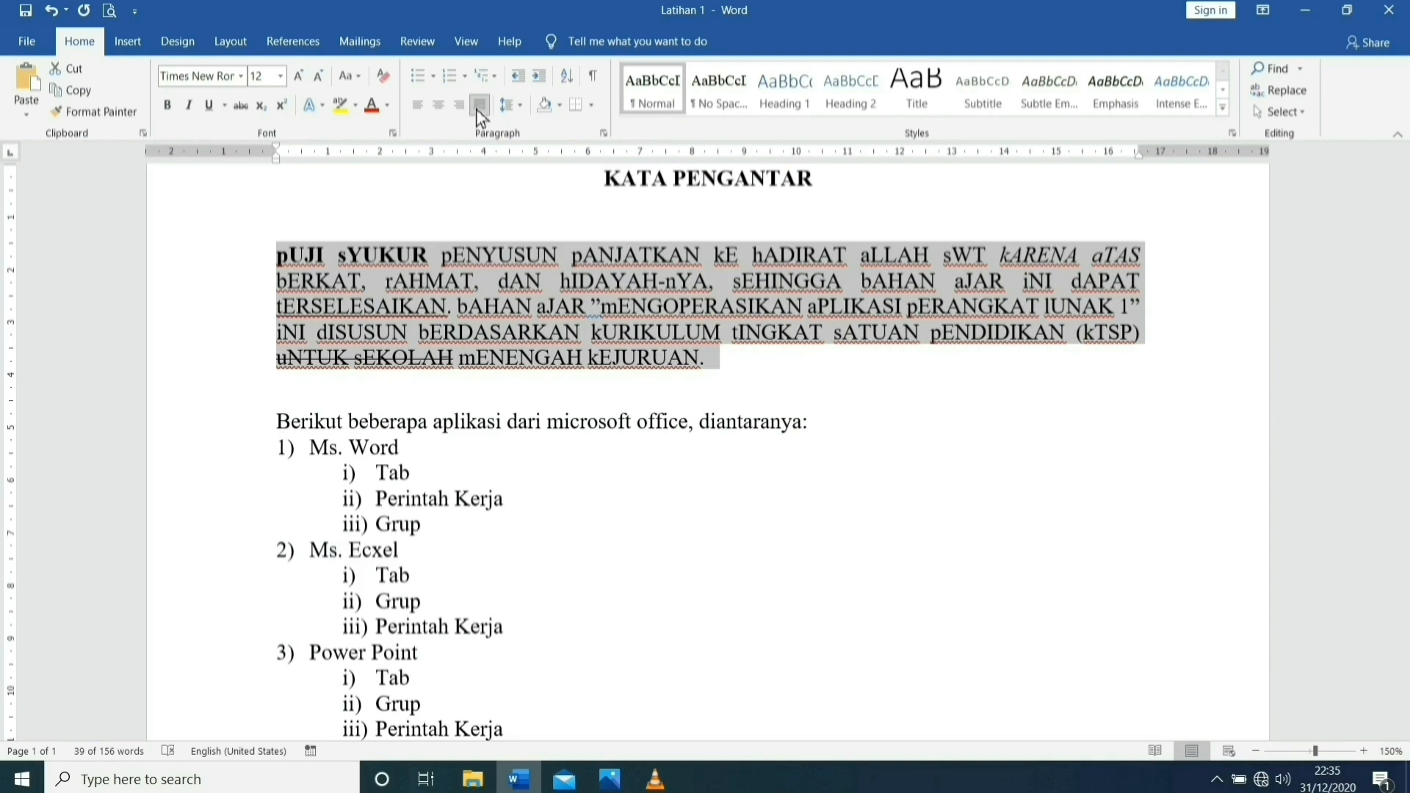
pyautogui.click(466, 110)
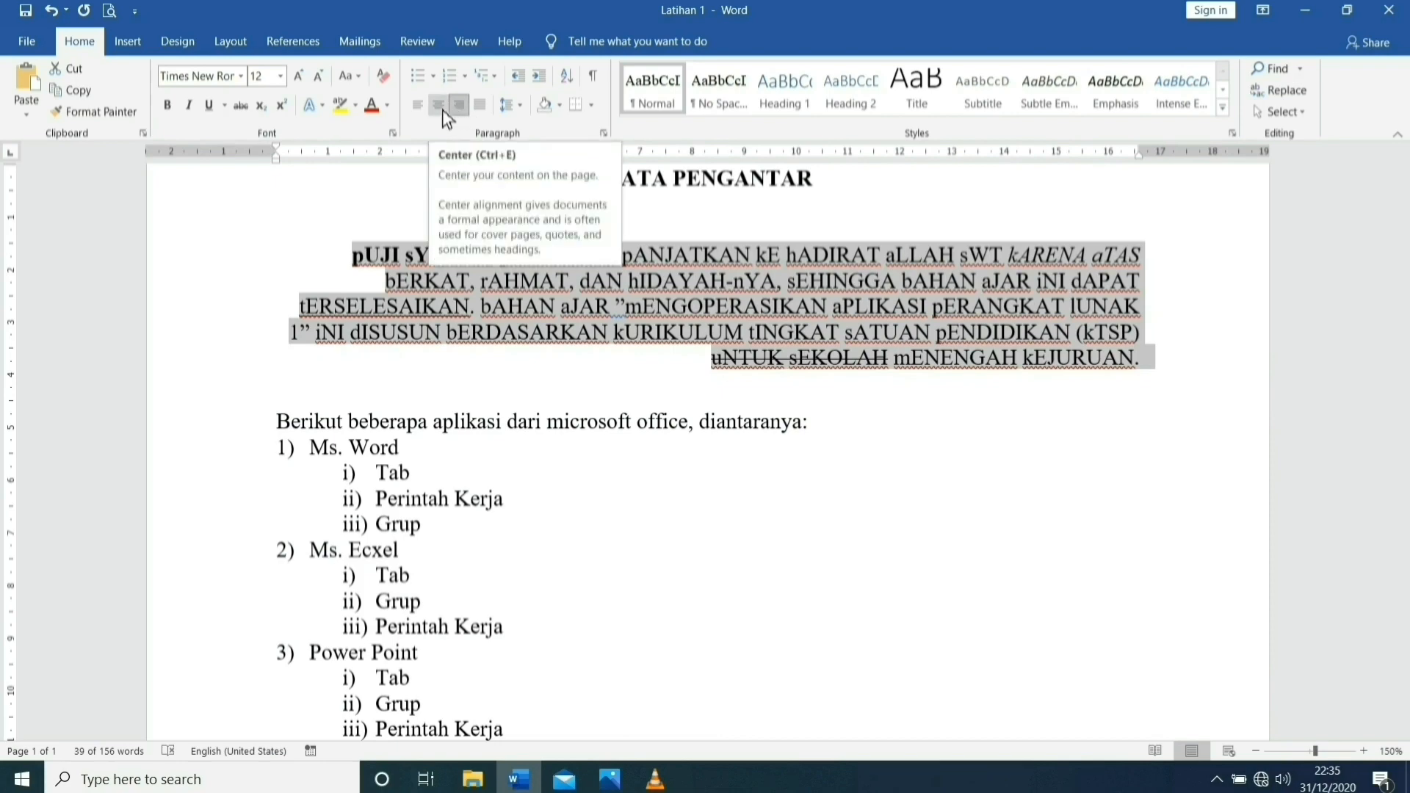
pyautogui.click(444, 112)
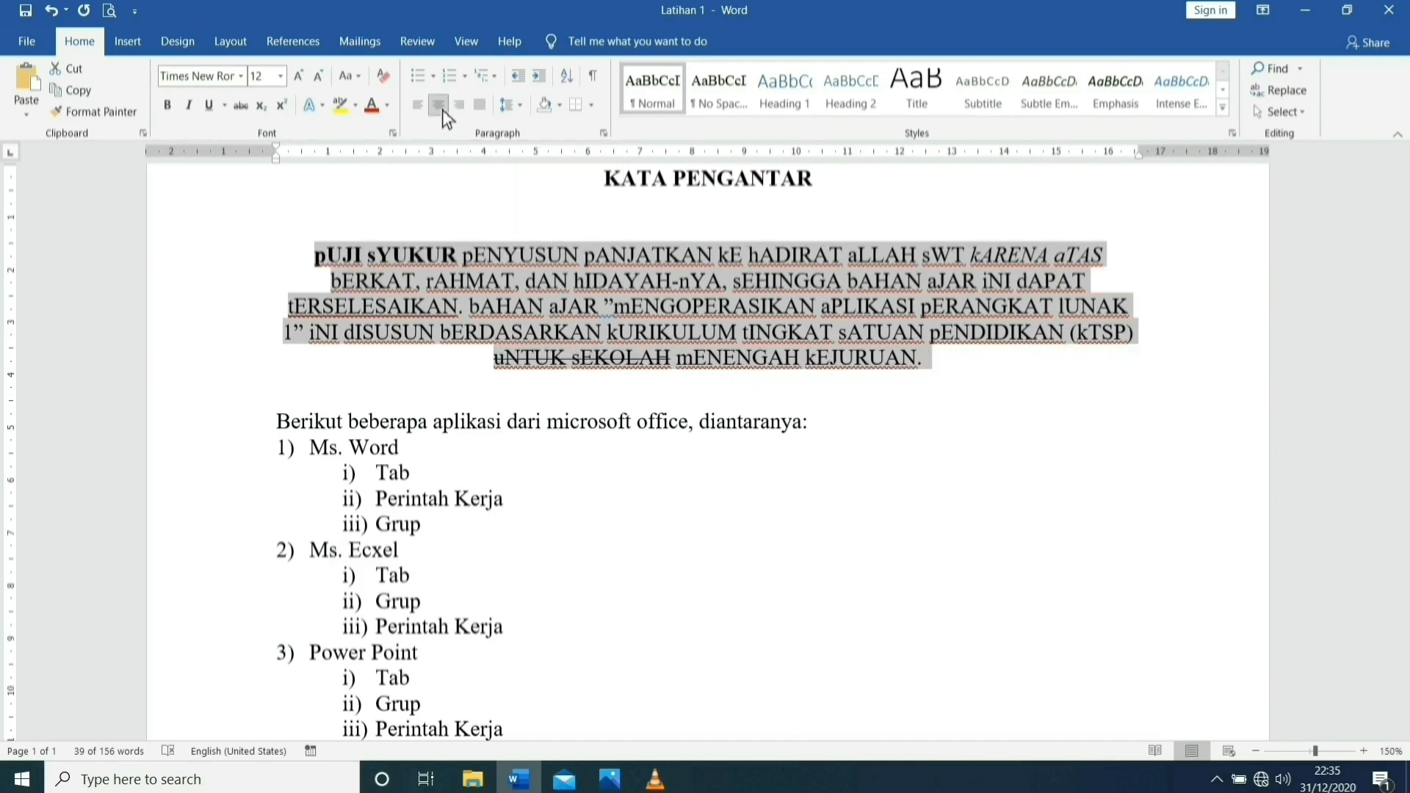
pyautogui.click(422, 110)
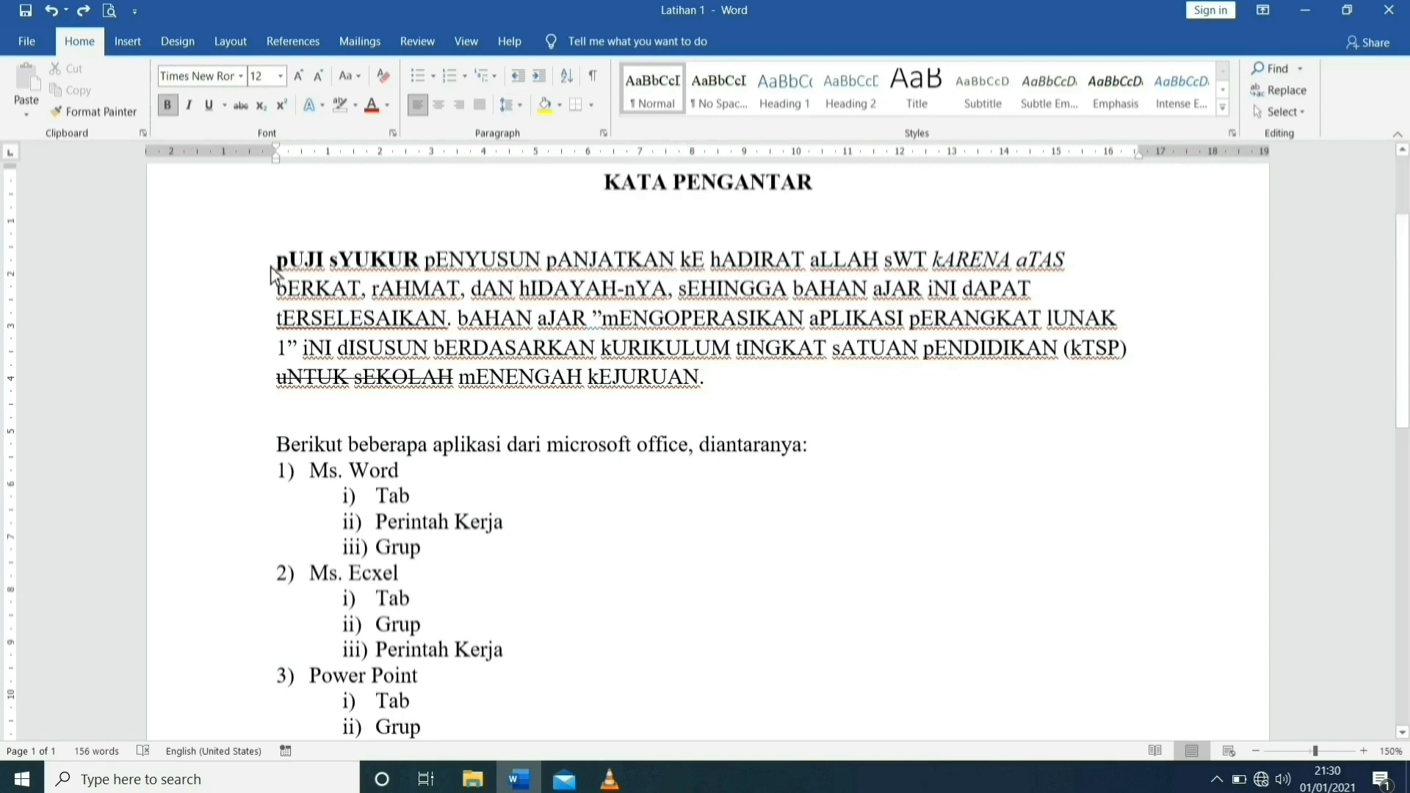
# Set the line spacing of the opening paragraph to 1,5
pyautogui.moveTo(284, 272); pyautogui.dragTo(722, 397)
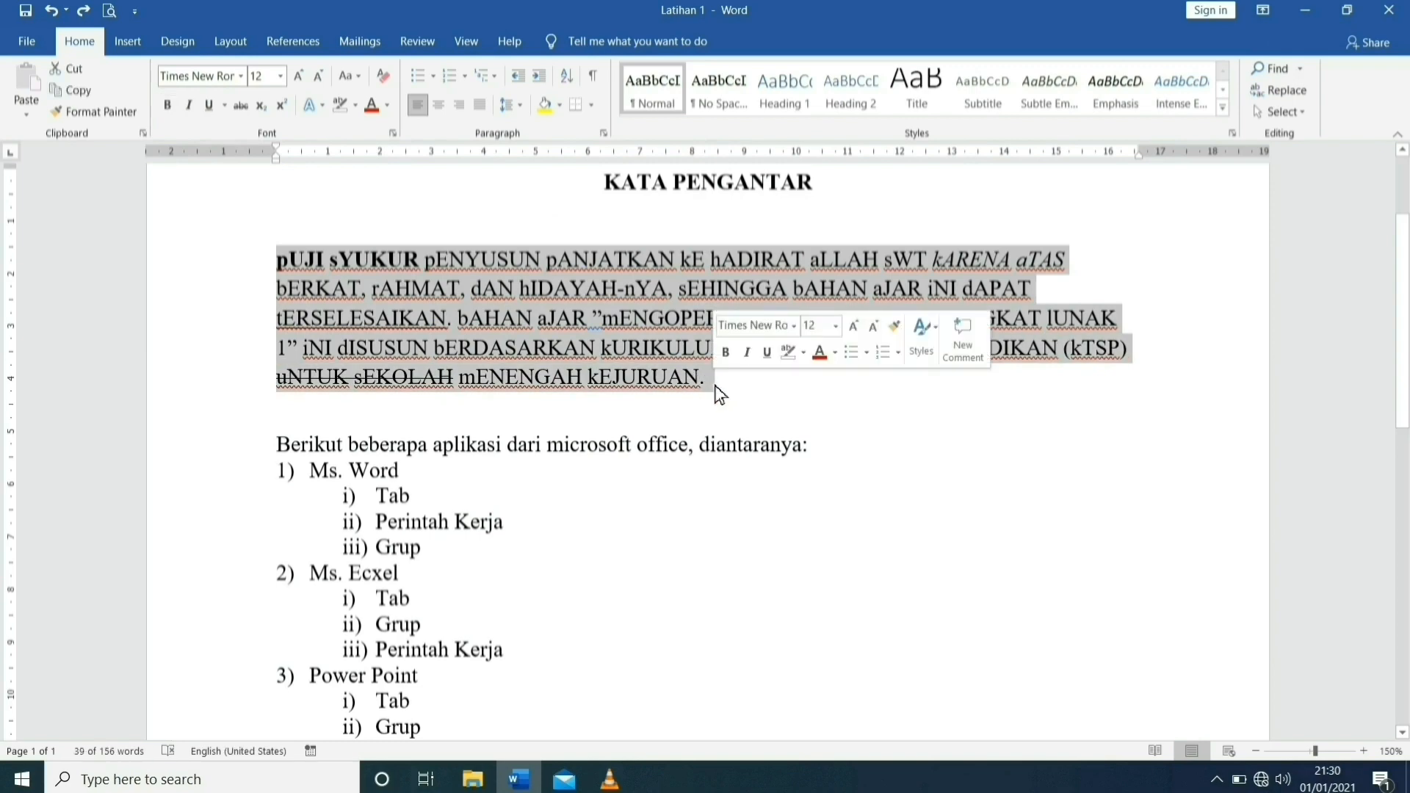
pyautogui.click(522, 110)
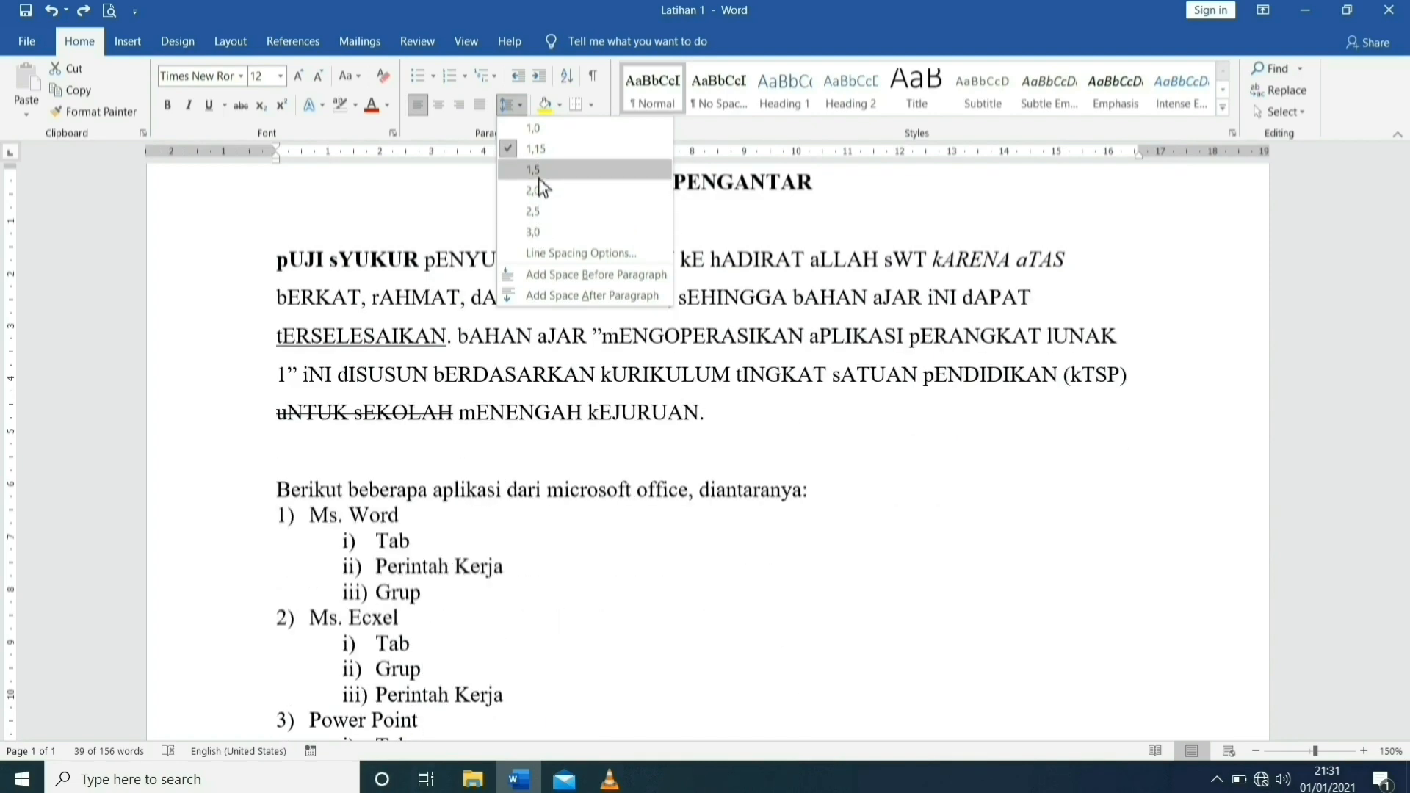
pyautogui.click(538, 178)
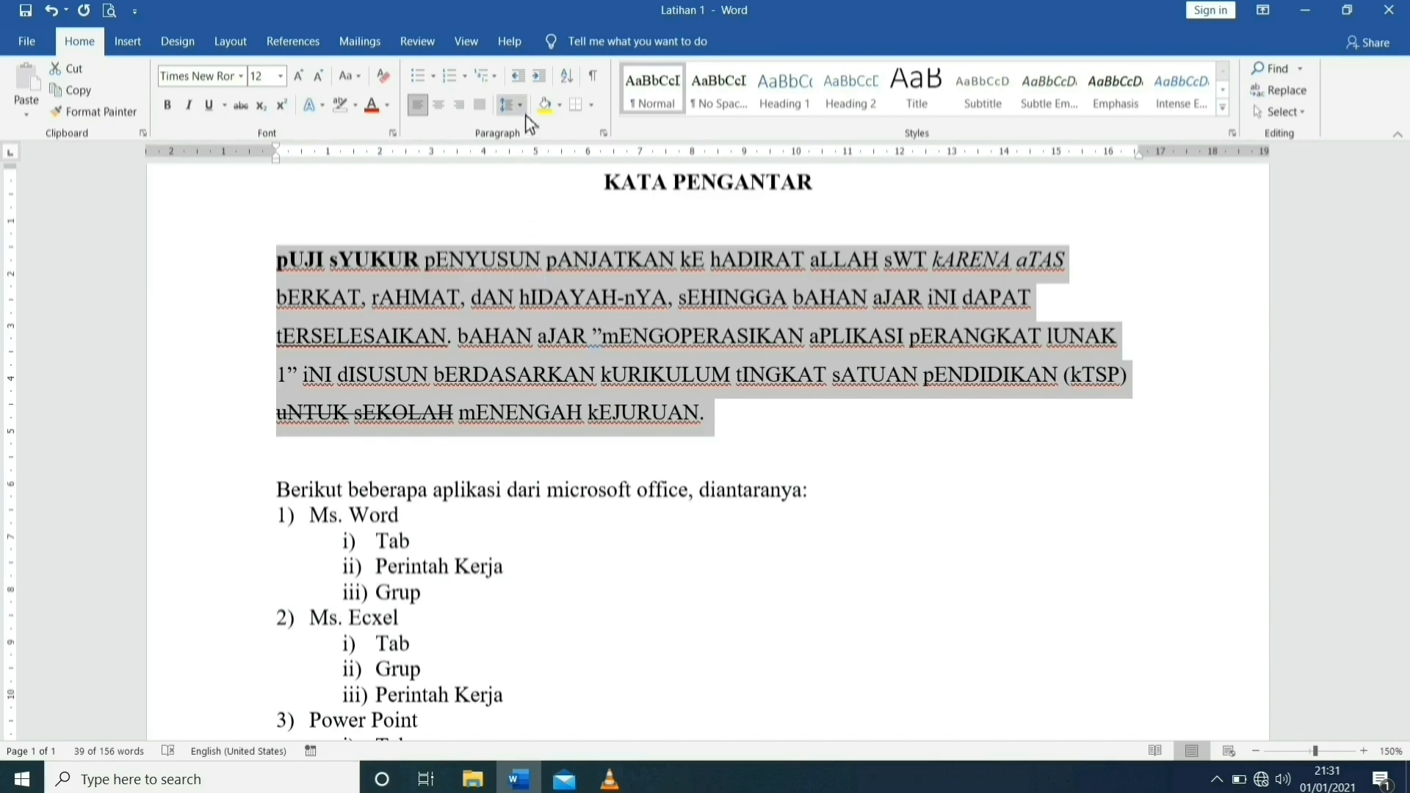
pyautogui.click(508, 104)
pyautogui.click(343, 313)
pyautogui.click(467, 203)
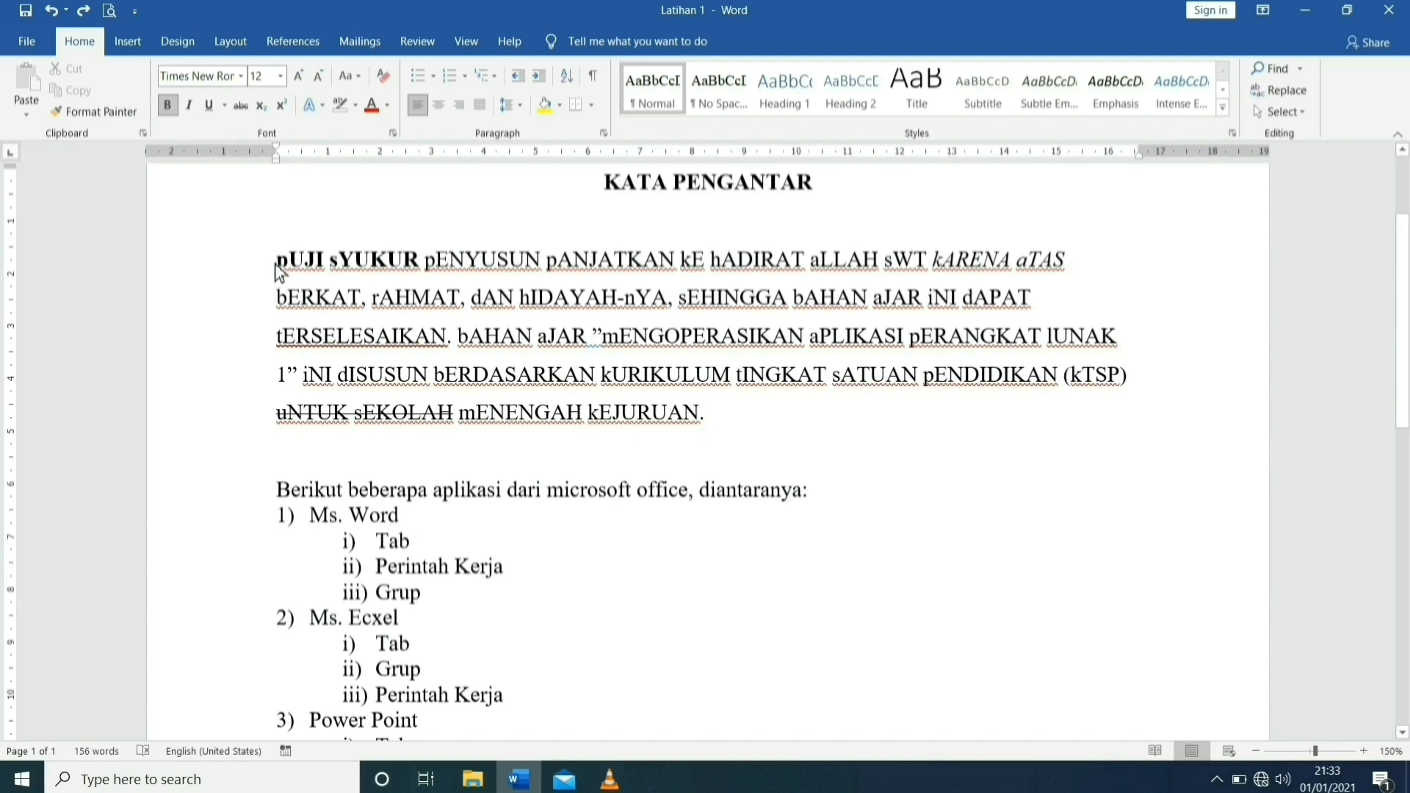
# Shade the whole opening paragraph with the standard red color and deselect it
pyautogui.moveTo(277, 263); pyautogui.dragTo(712, 423)
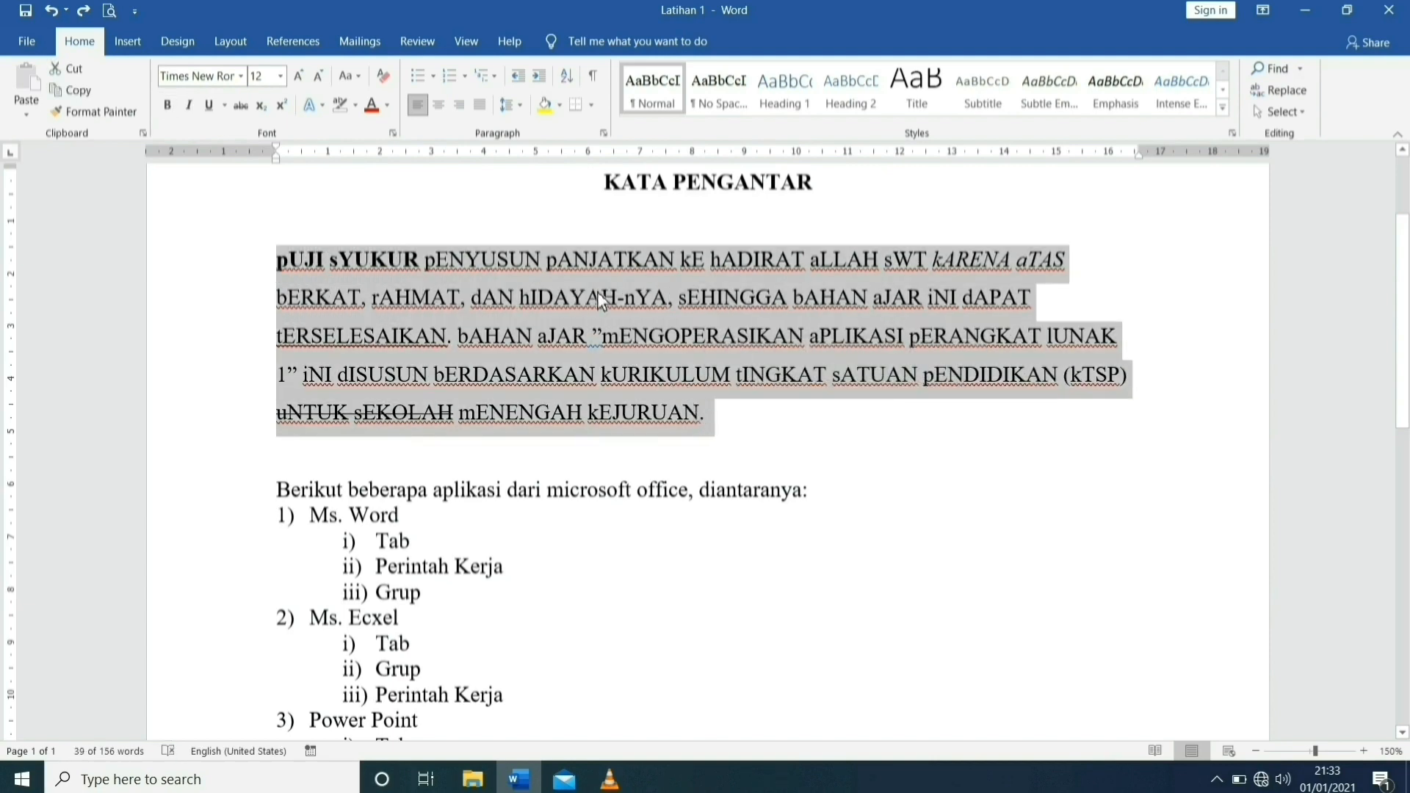
pyautogui.click(564, 113)
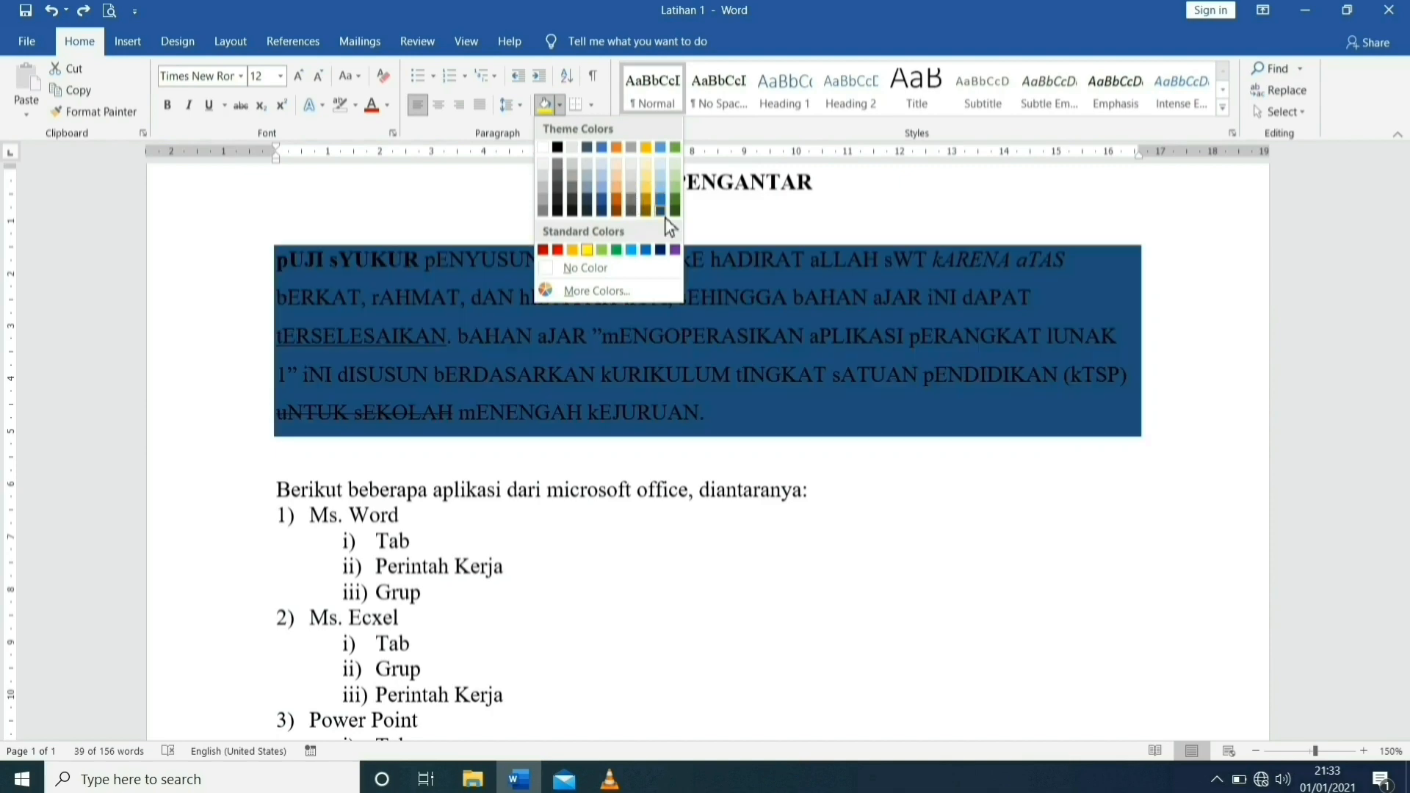
pyautogui.click(563, 251)
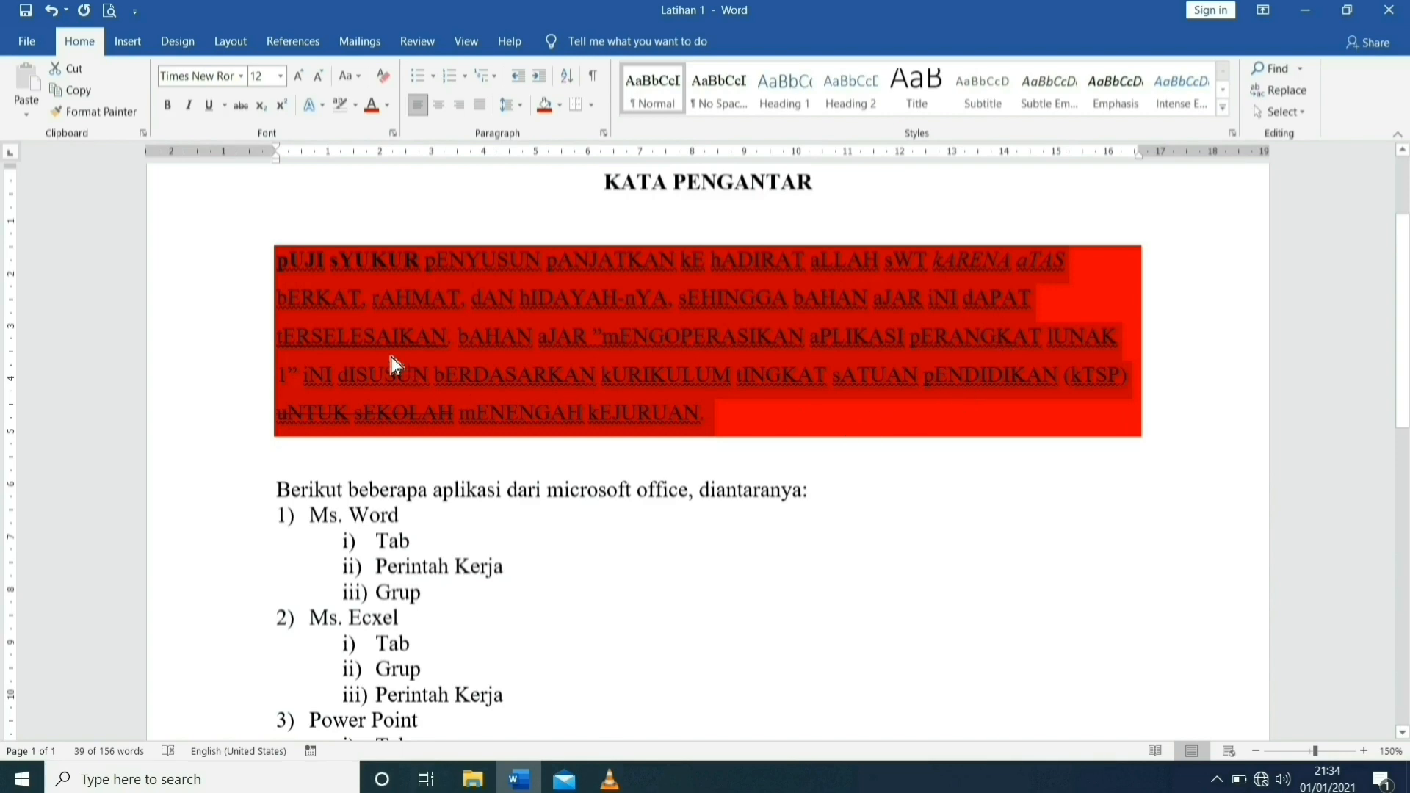
pyautogui.press('Left')
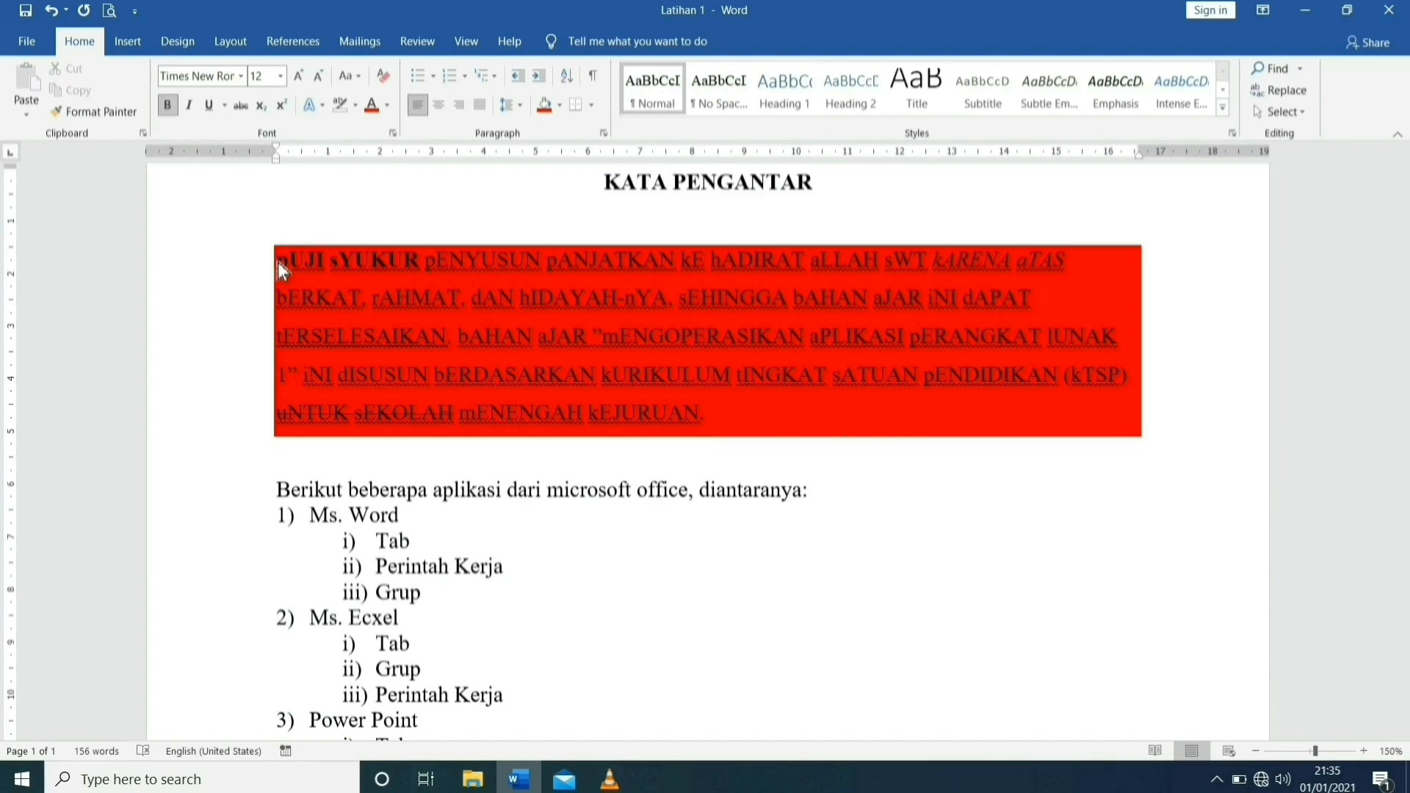
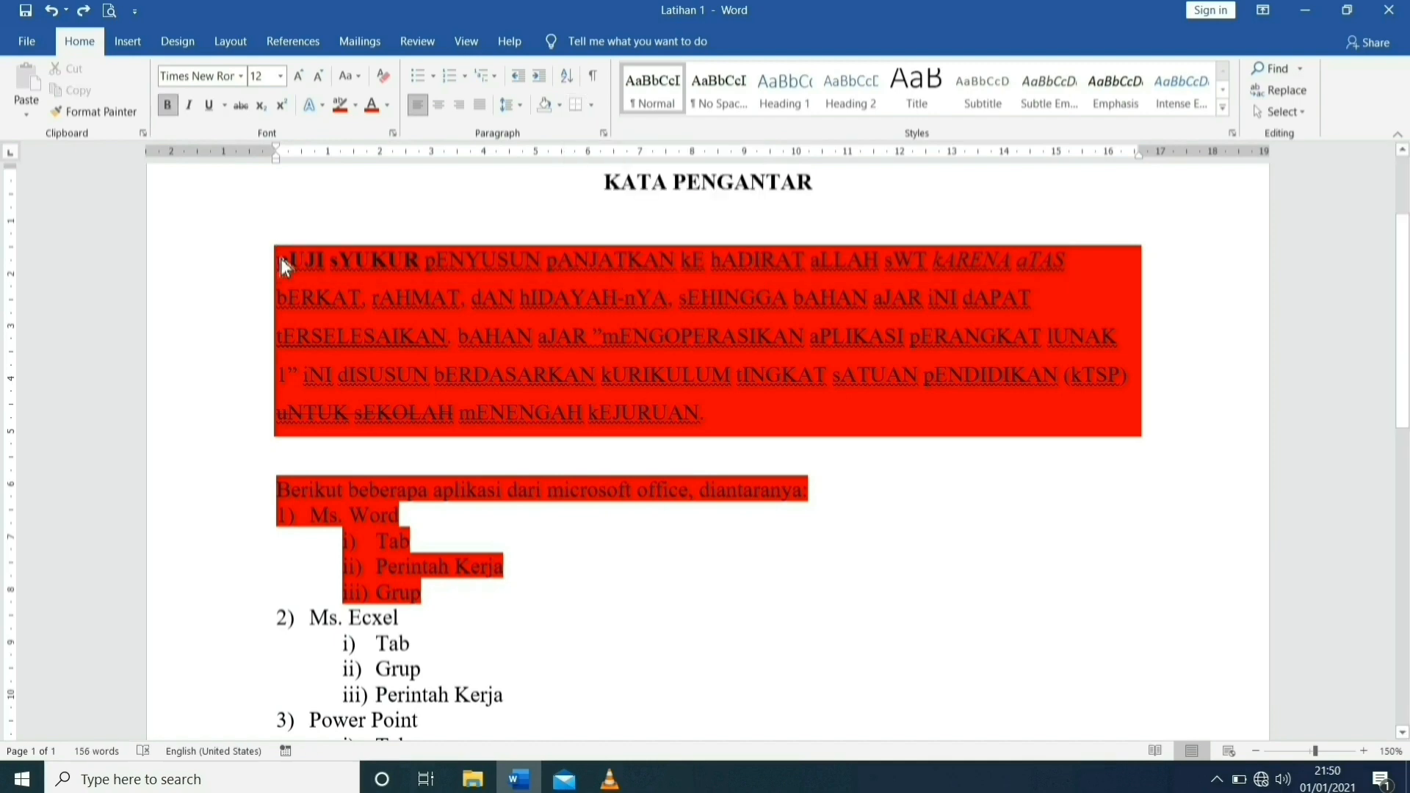
# Remove the red shading from the opening paragraph and deselect it
pyautogui.moveTo(285, 259); pyautogui.dragTo(739, 408)
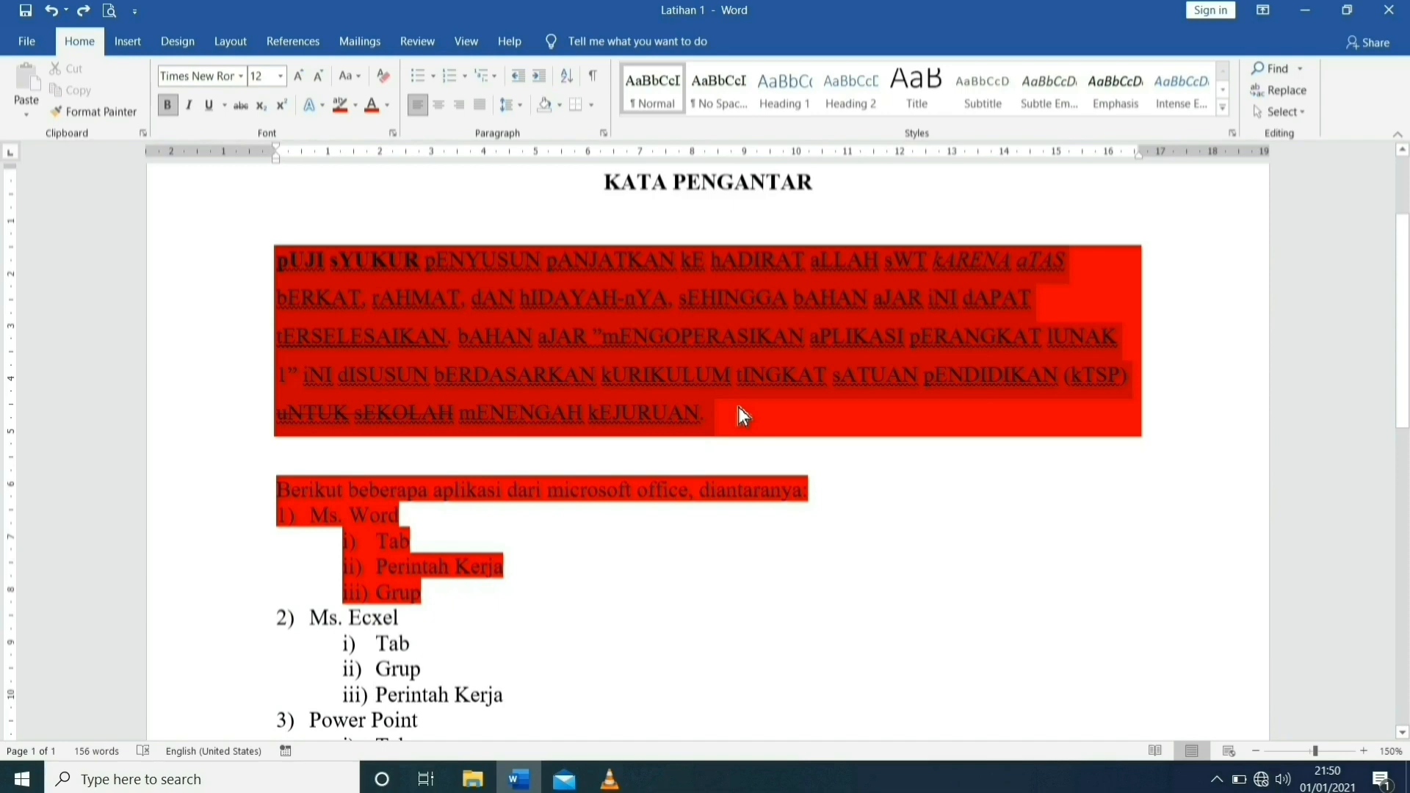
pyautogui.moveTo(739, 407); pyautogui.dragTo(738, 407)
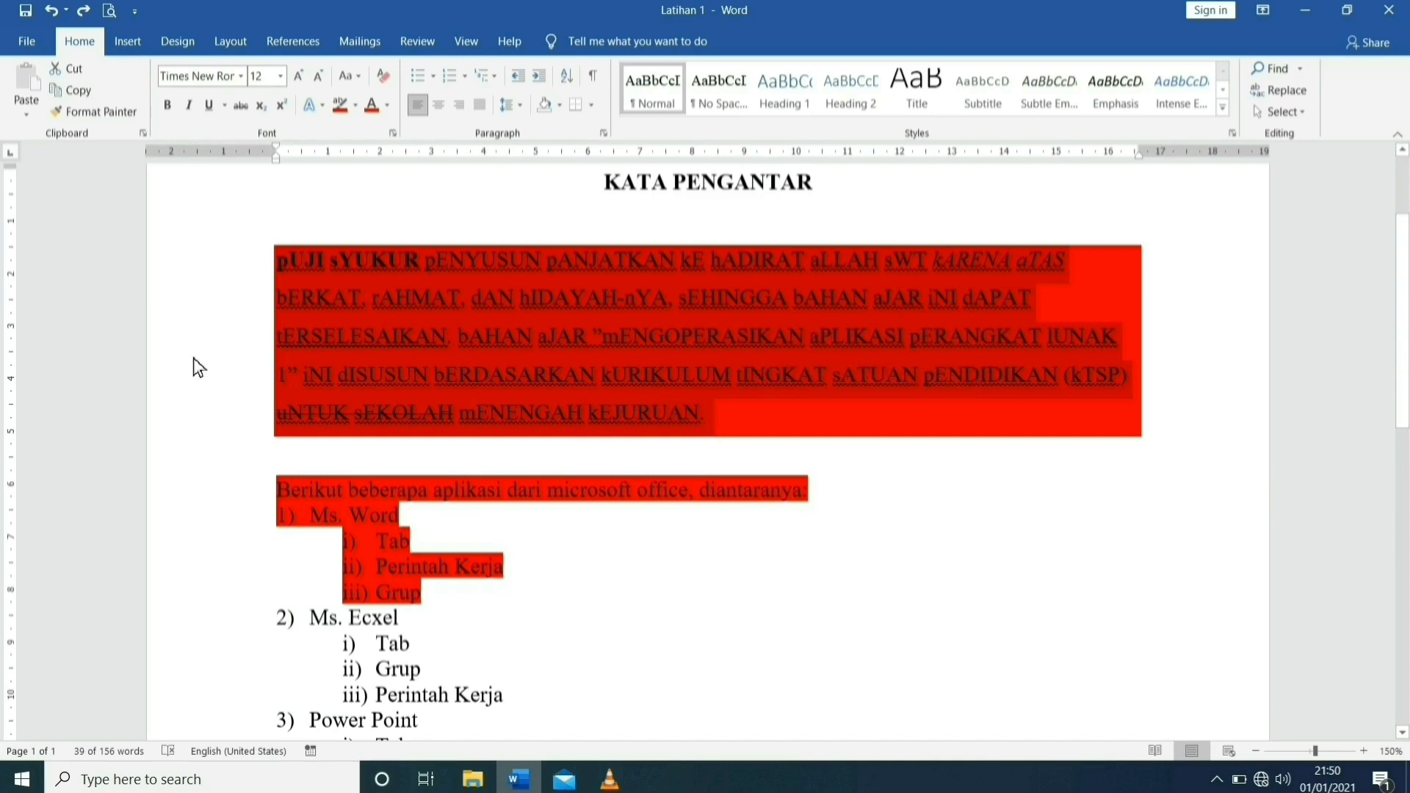
pyautogui.click(543, 104)
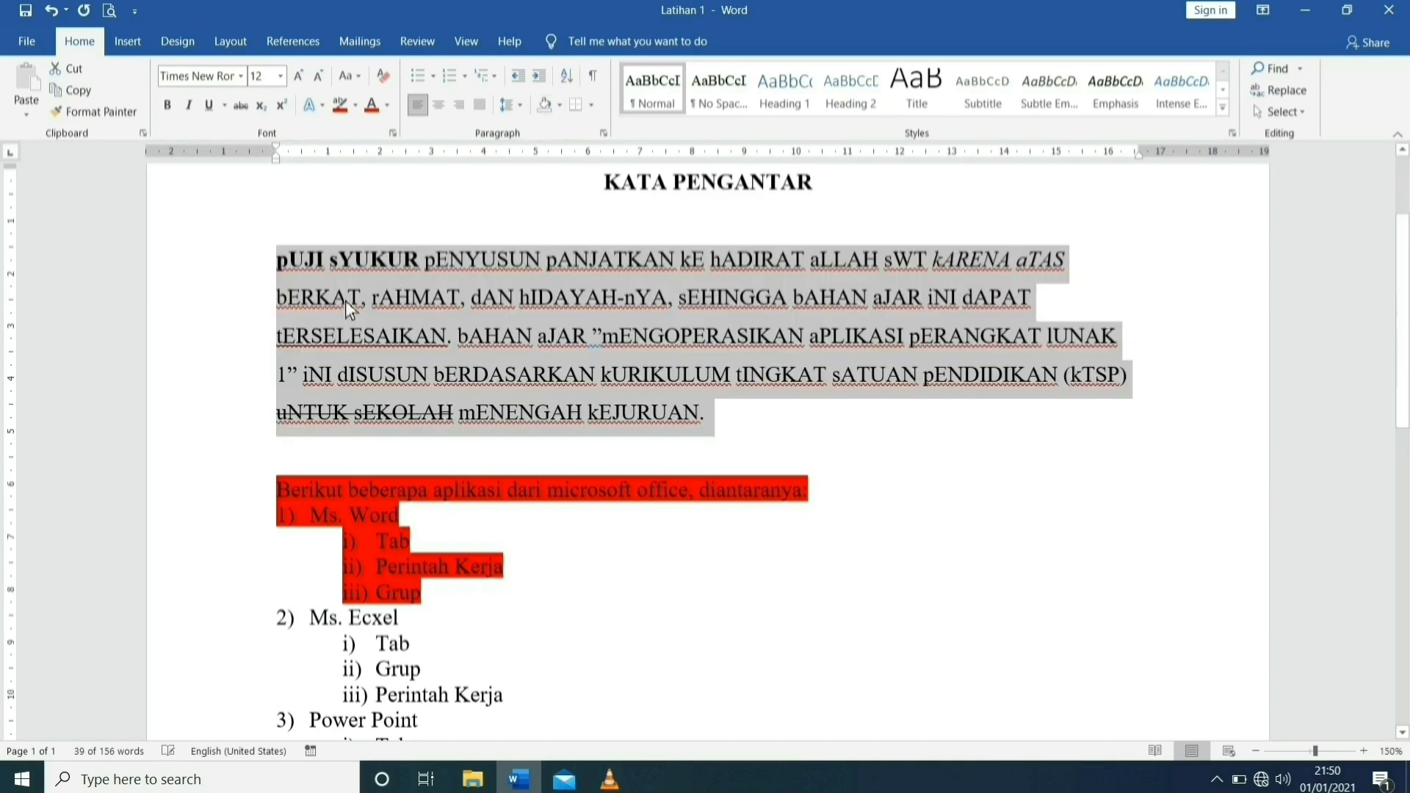
pyautogui.press('Right')
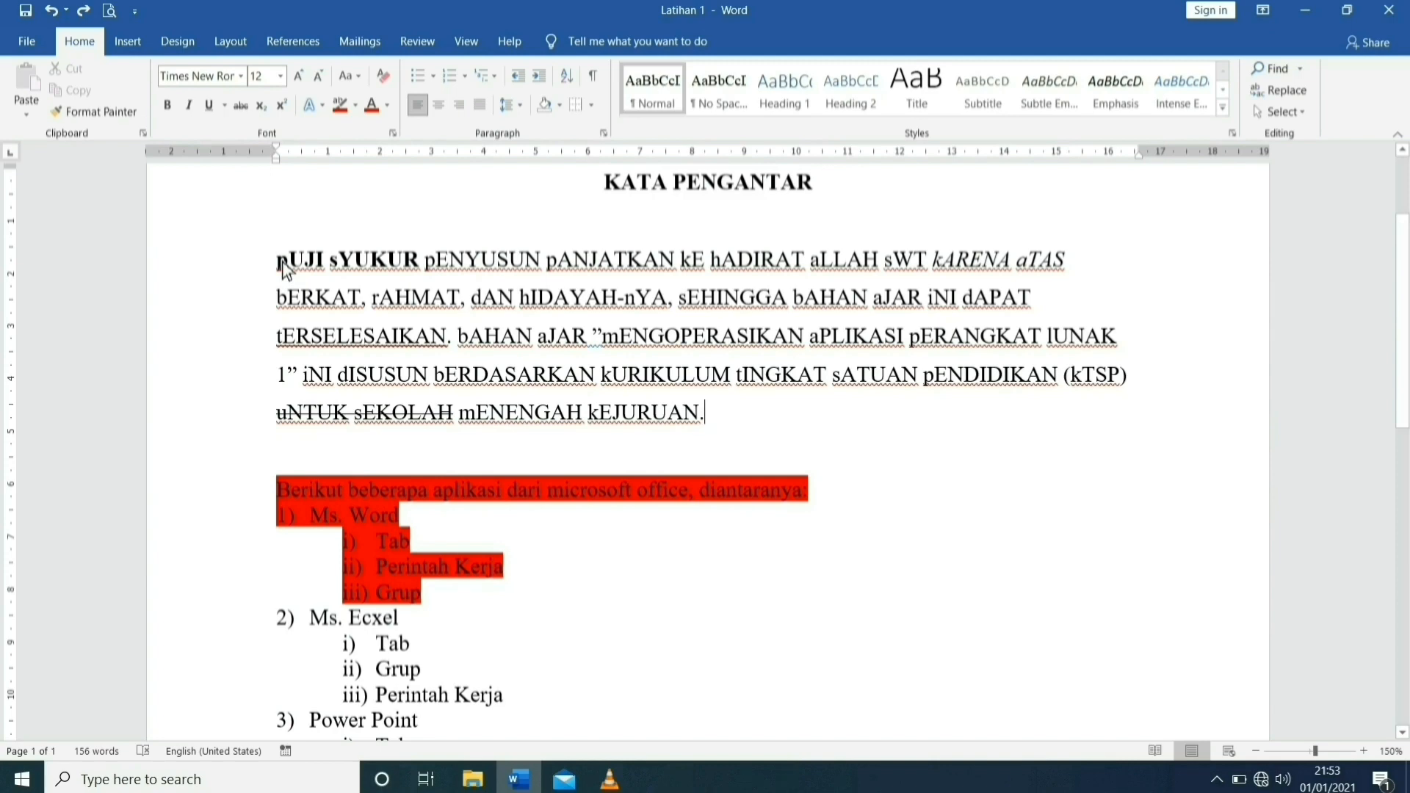
# Start a custom border for the opening paragraph in Borders and Shading, using the Box setting
pyautogui.moveTo(286, 270); pyautogui.dragTo(836, 435)
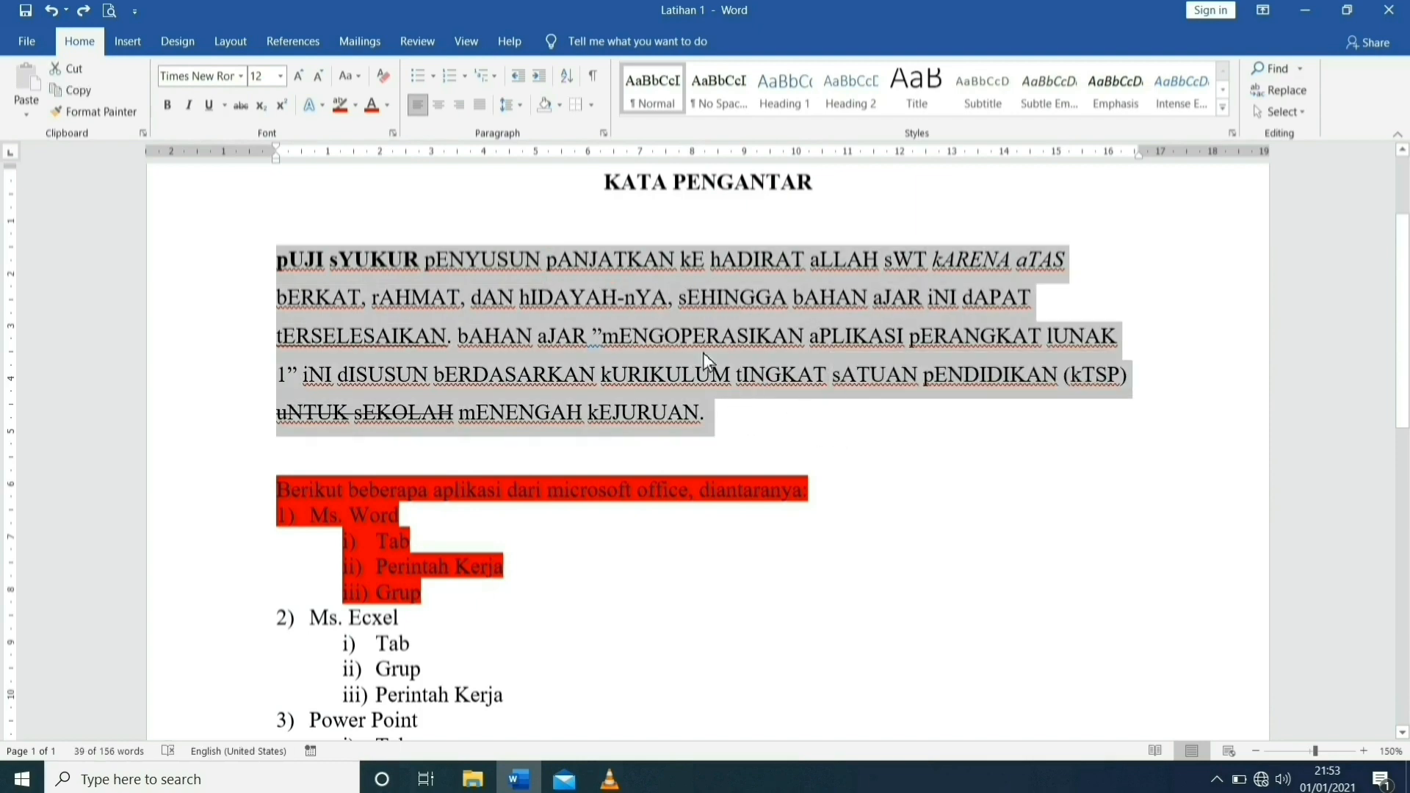
pyautogui.click(595, 109)
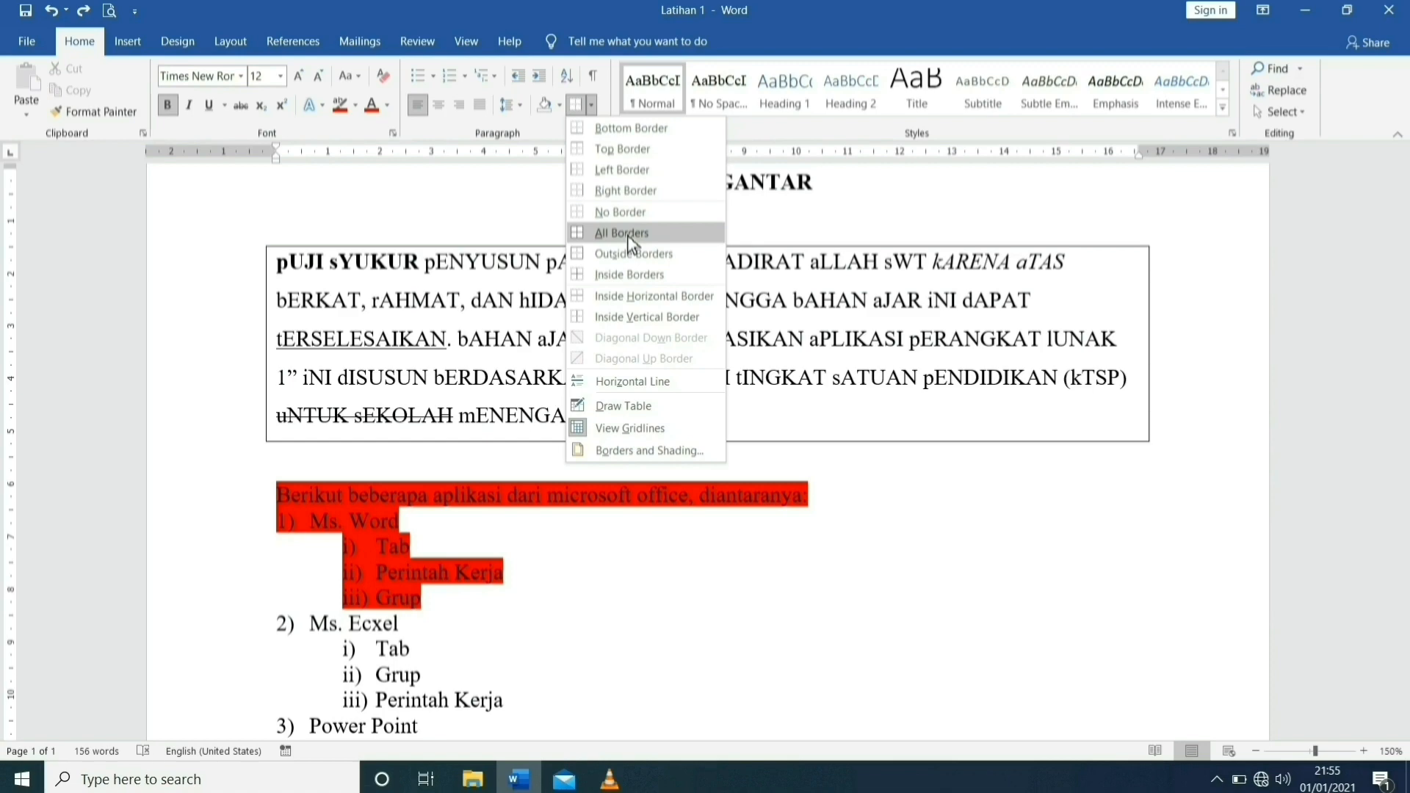
pyautogui.click(640, 452)
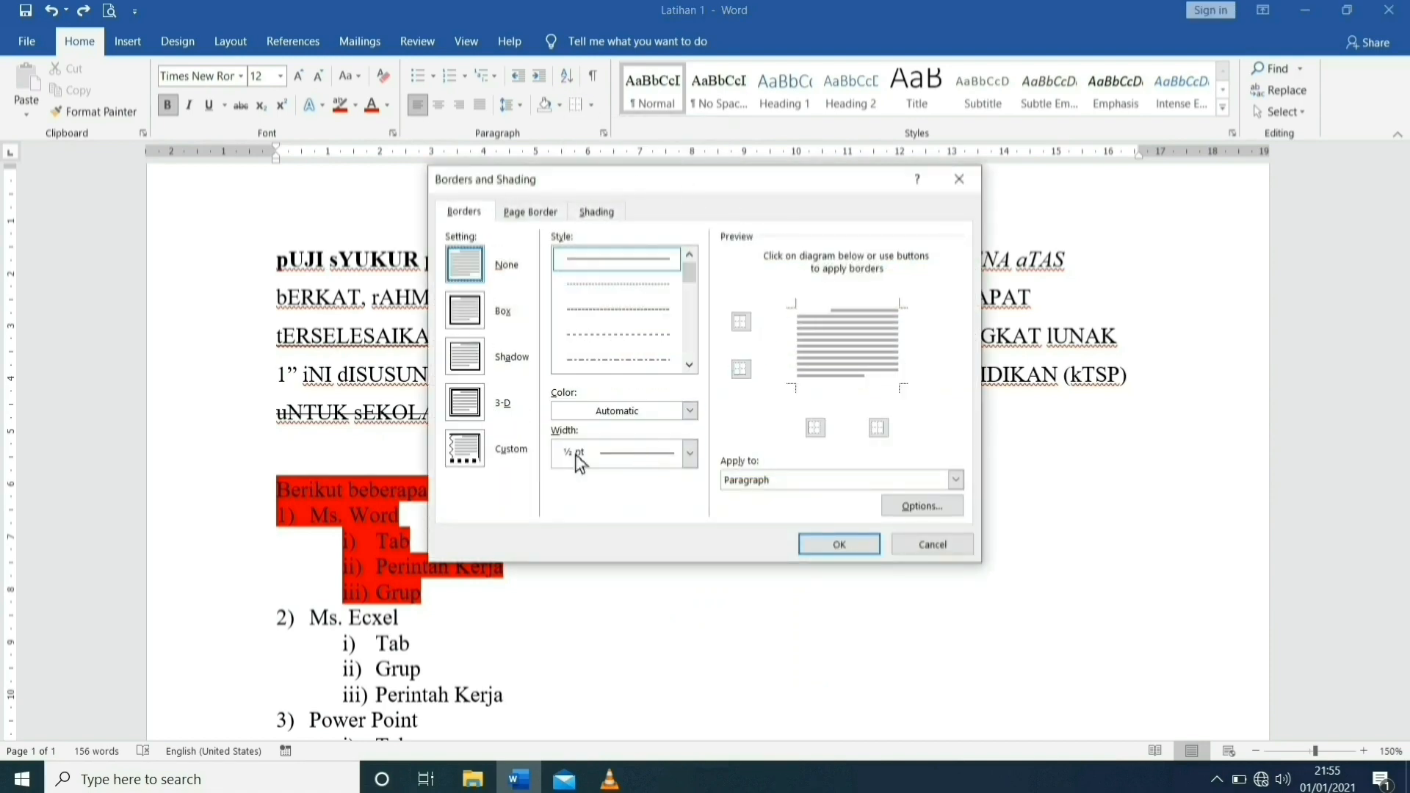
pyautogui.click(465, 309)
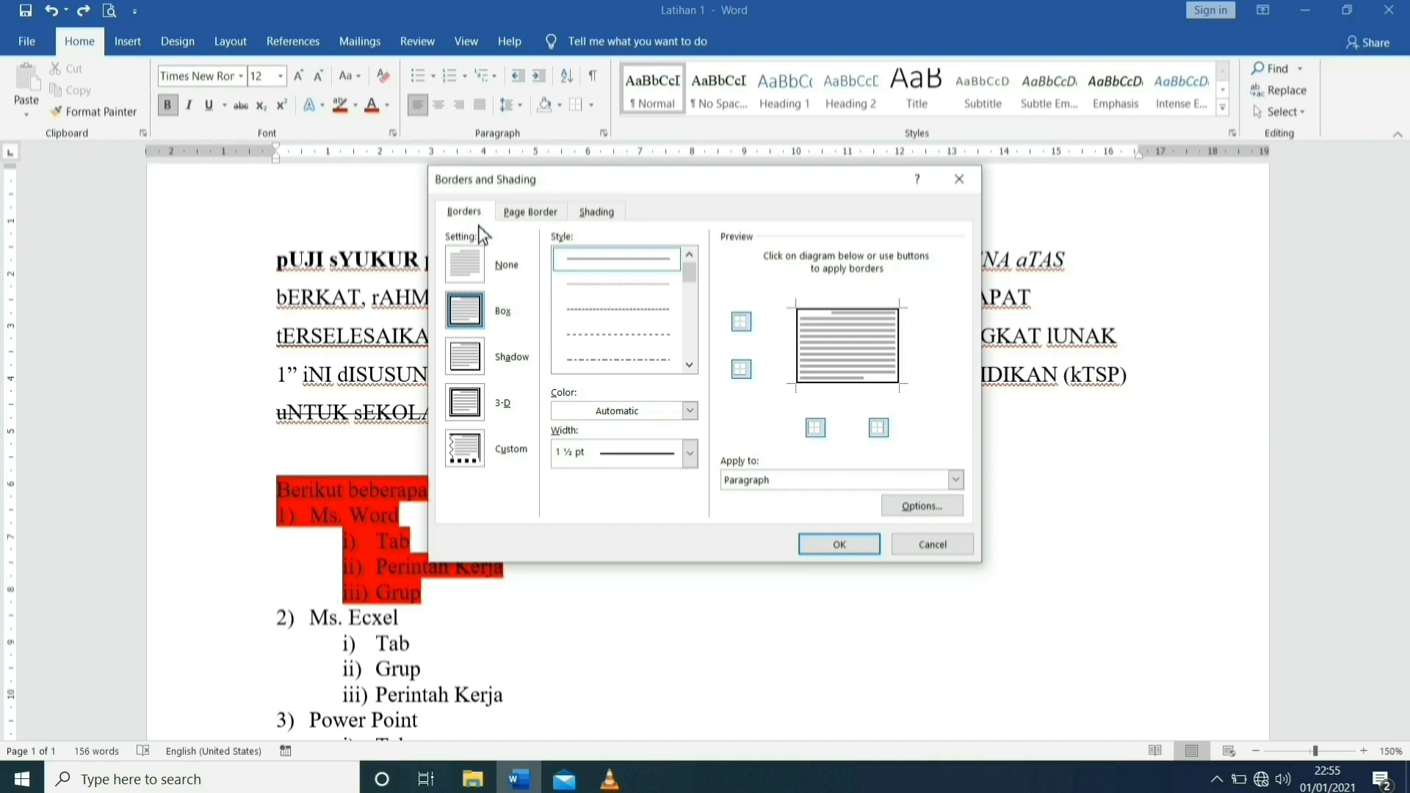
pyautogui.click(505, 258)
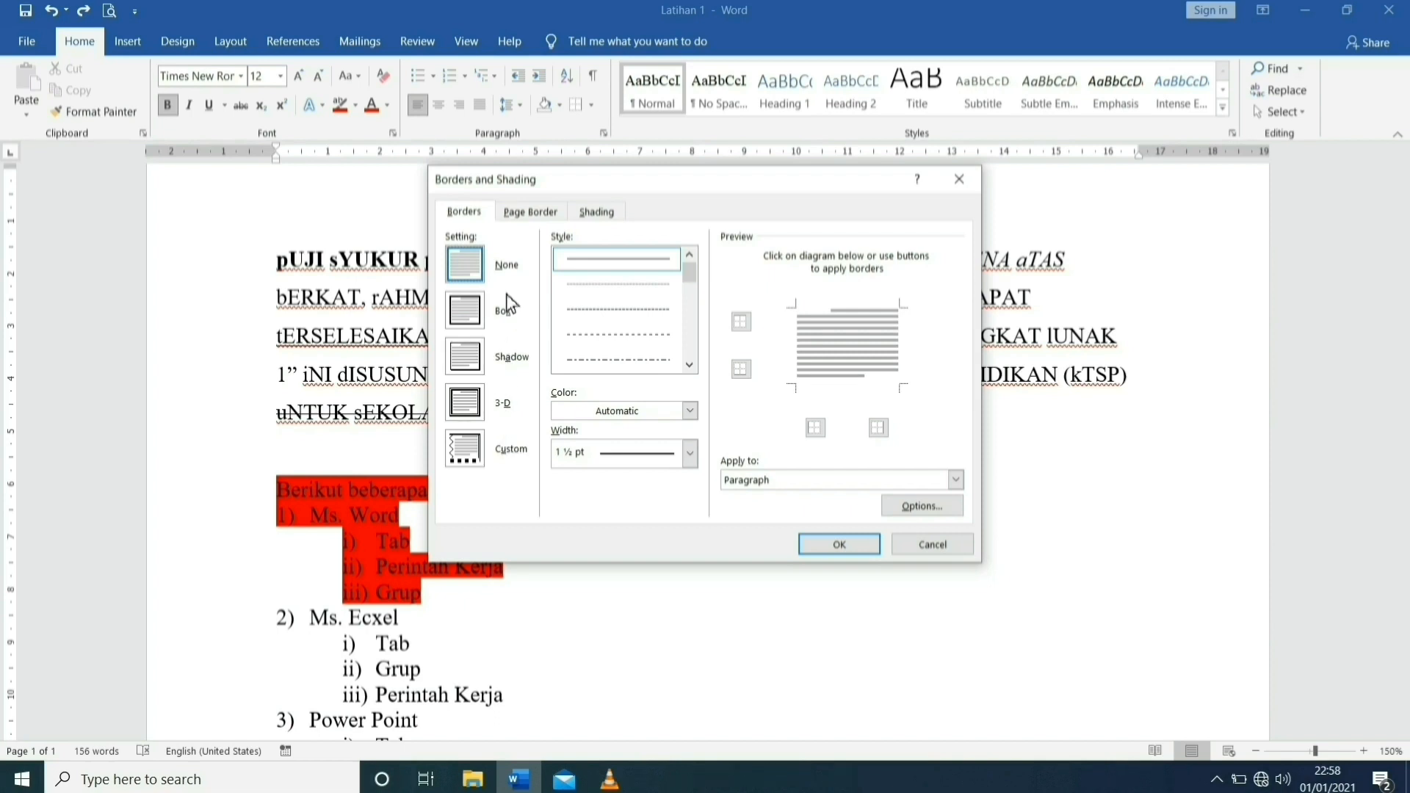
pyautogui.click(465, 315)
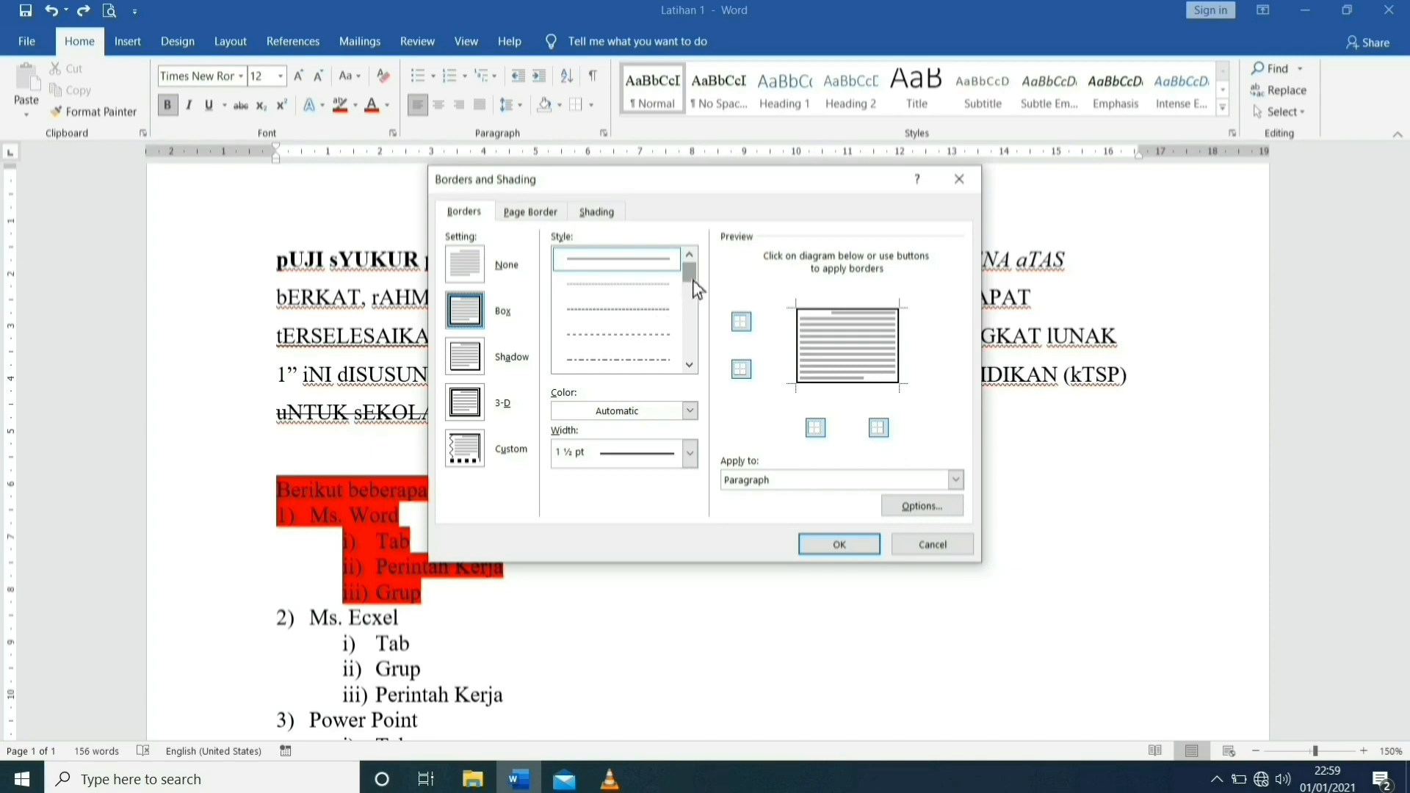
# Apply the box border to the paragraph with a fine dotted line style, standard red color and 1 pt width
pyautogui.moveTo(696, 289)
pyautogui.mouseDown()
pyautogui.moveTo(693, 304)
pyautogui.moveTo(689, 271)
pyautogui.mouseUp()
pyautogui.click(625, 291)
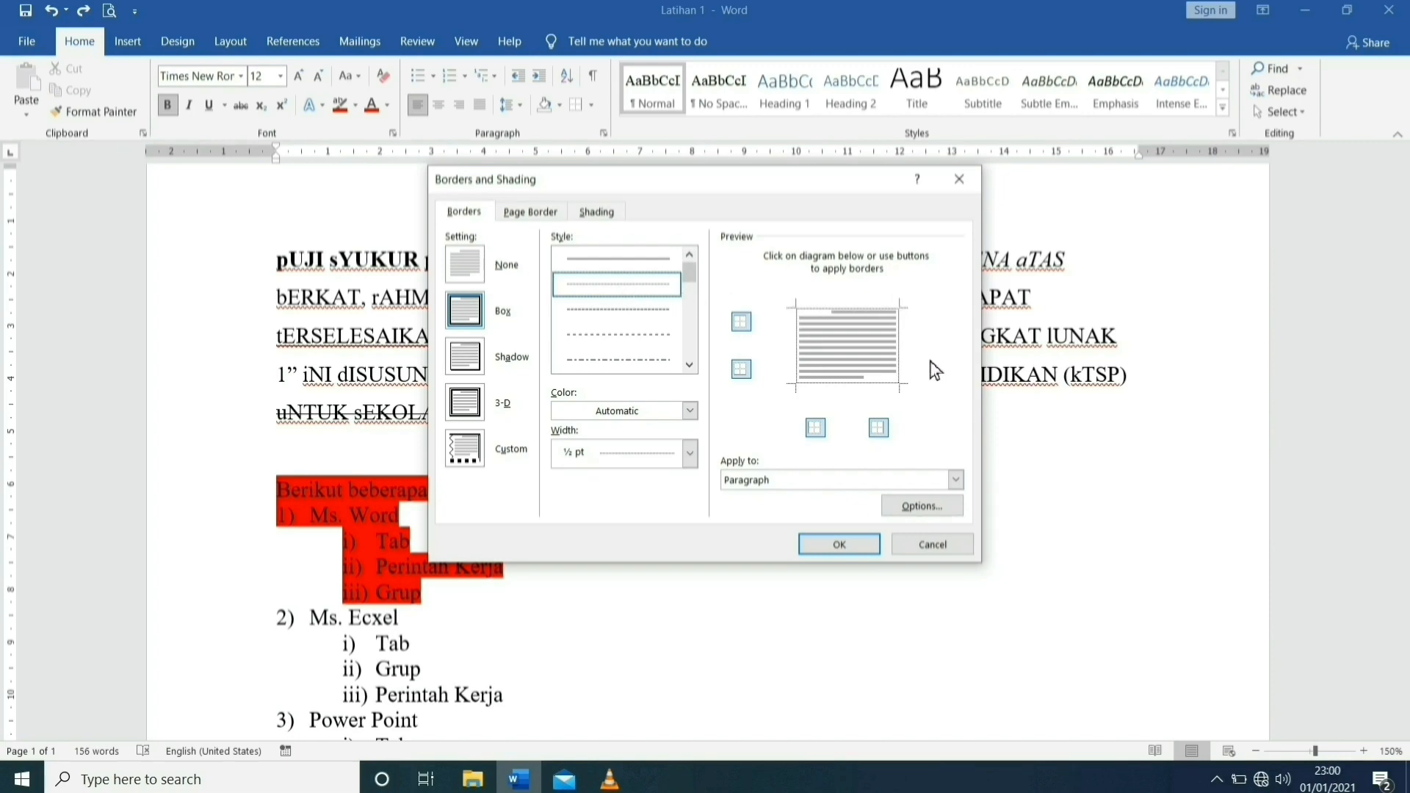
pyautogui.click(868, 303)
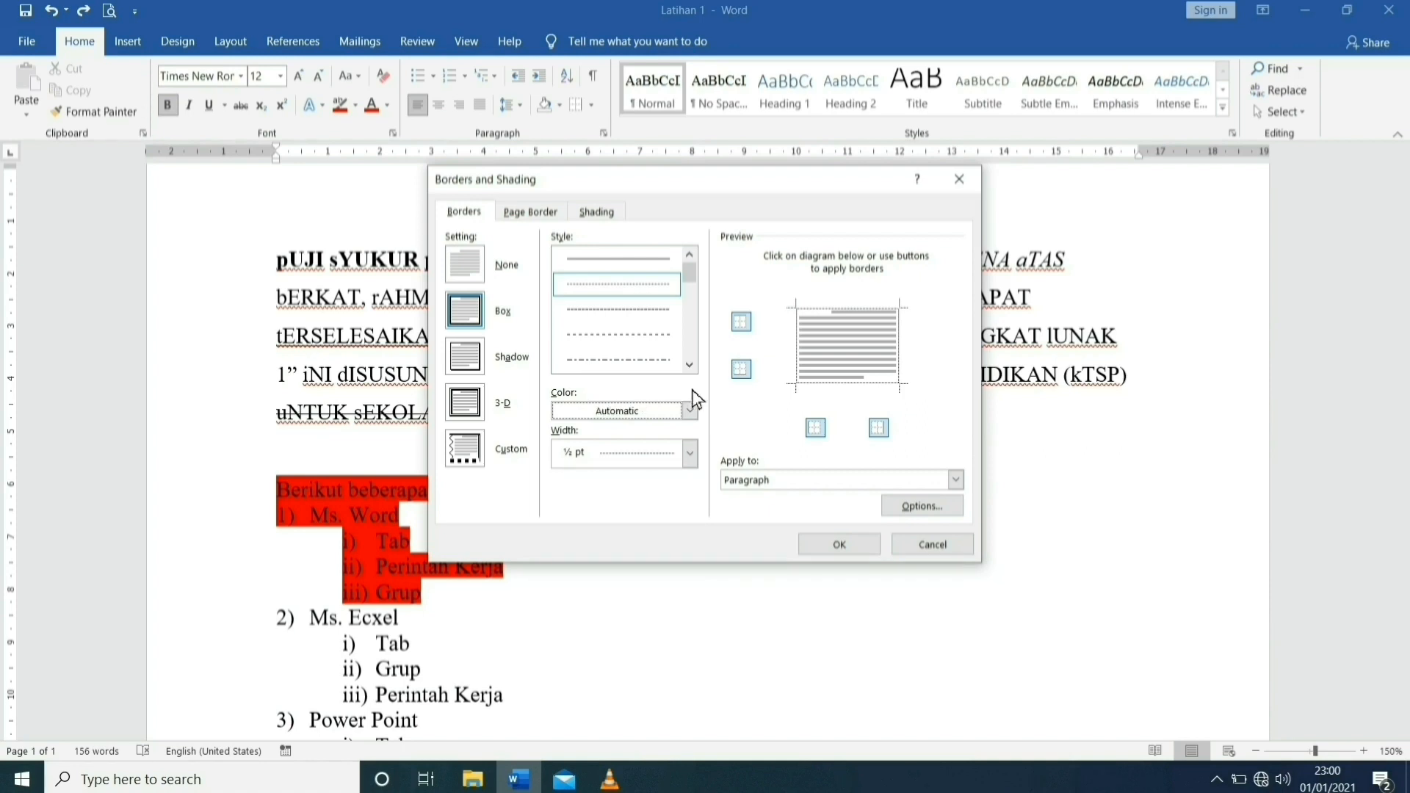
pyautogui.click(694, 413)
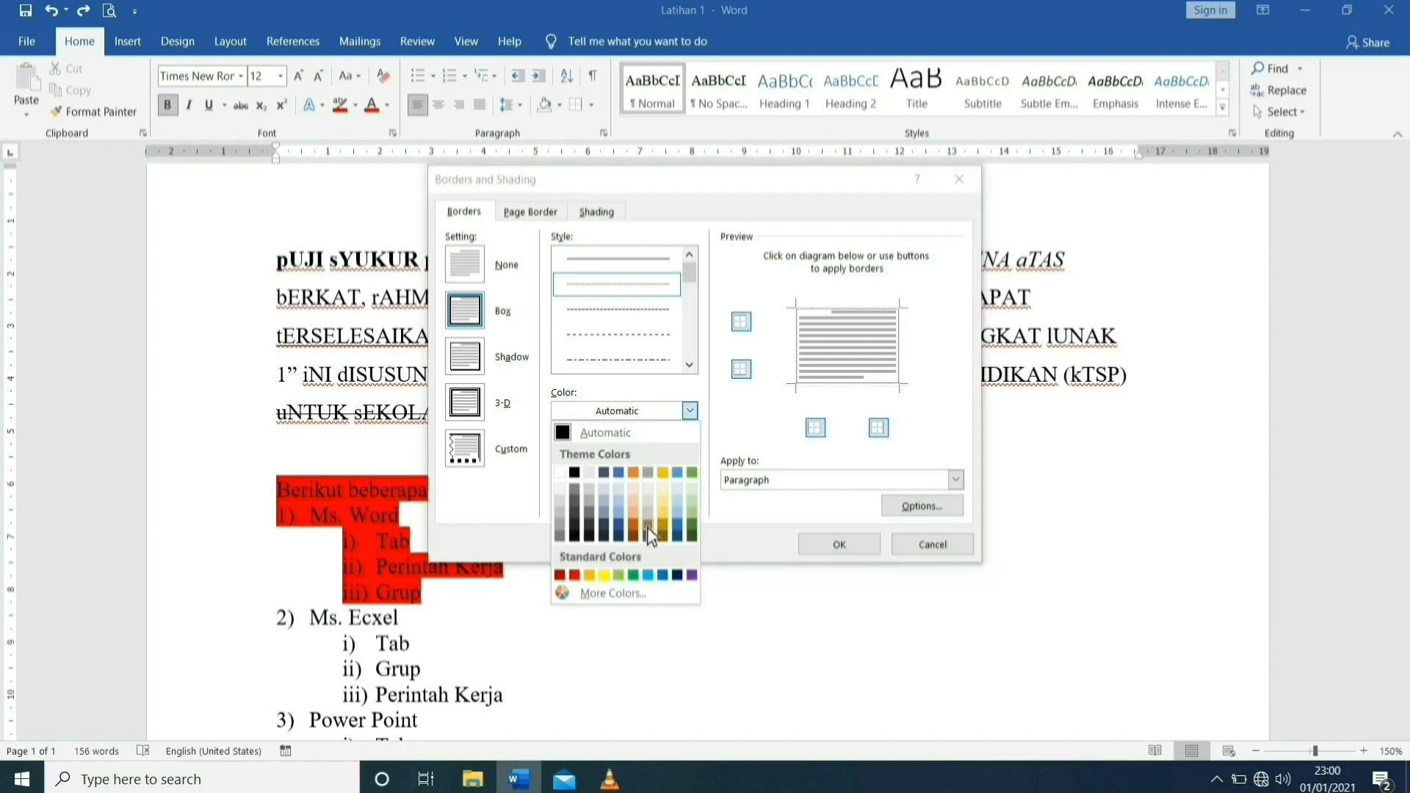
pyautogui.click(576, 578)
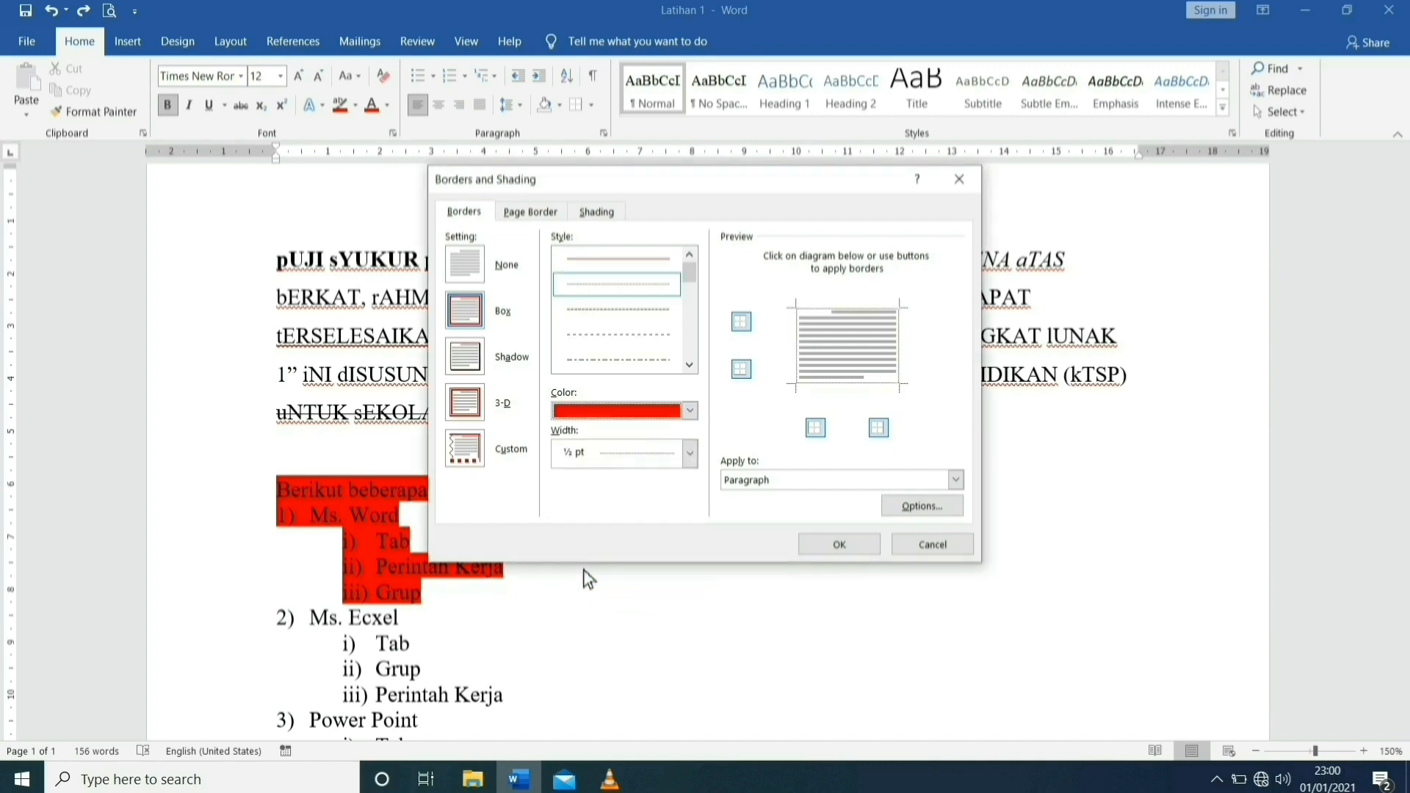
pyautogui.click(690, 454)
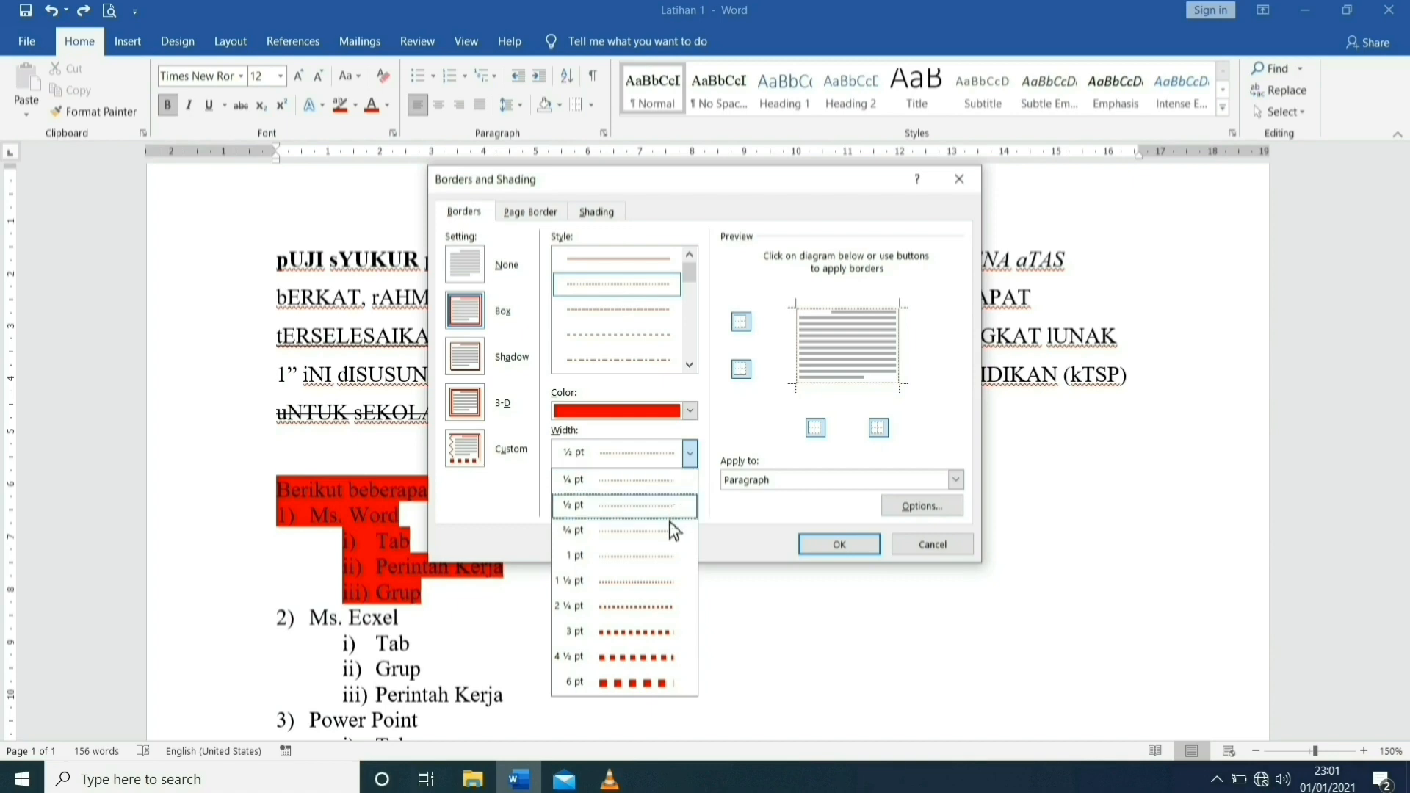
pyautogui.click(665, 559)
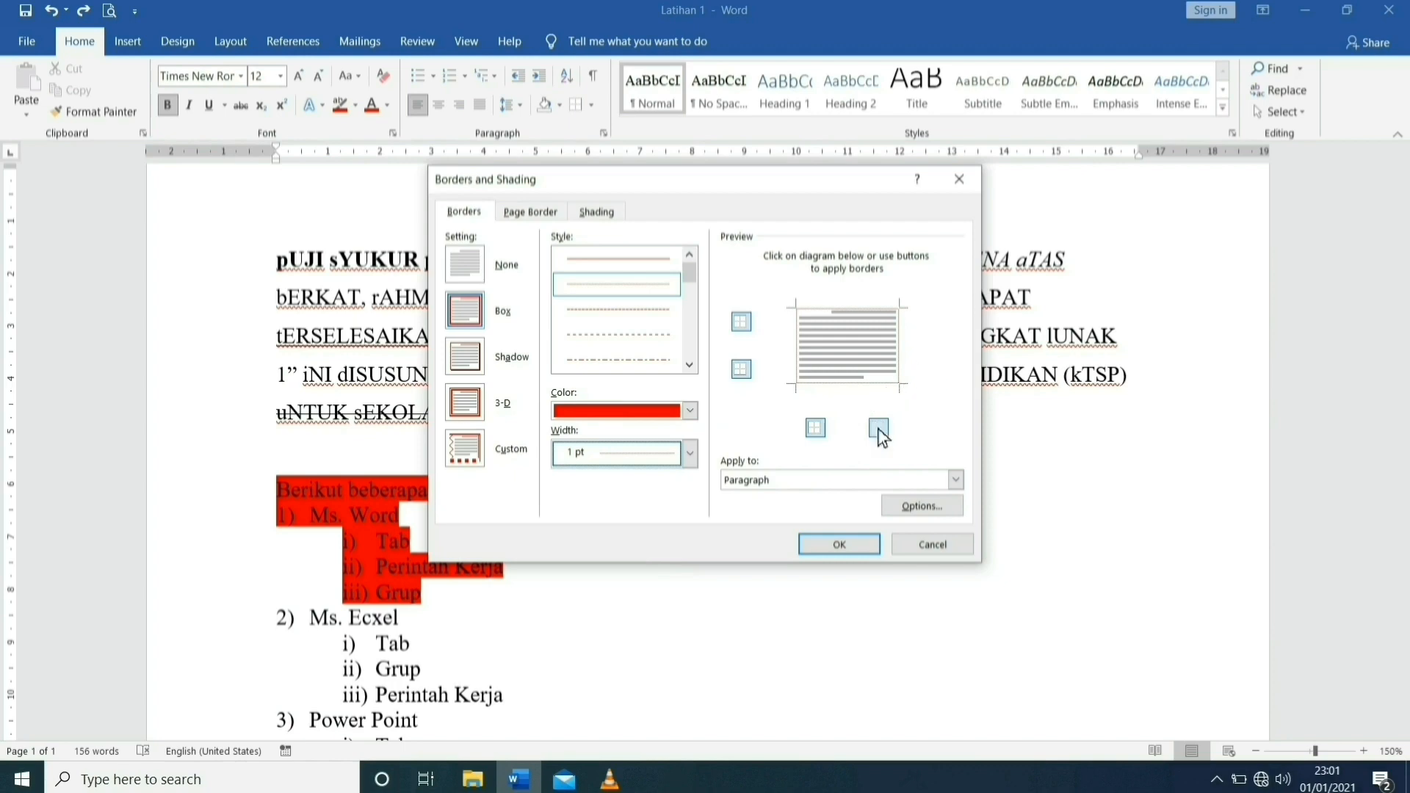
pyautogui.click(830, 552)
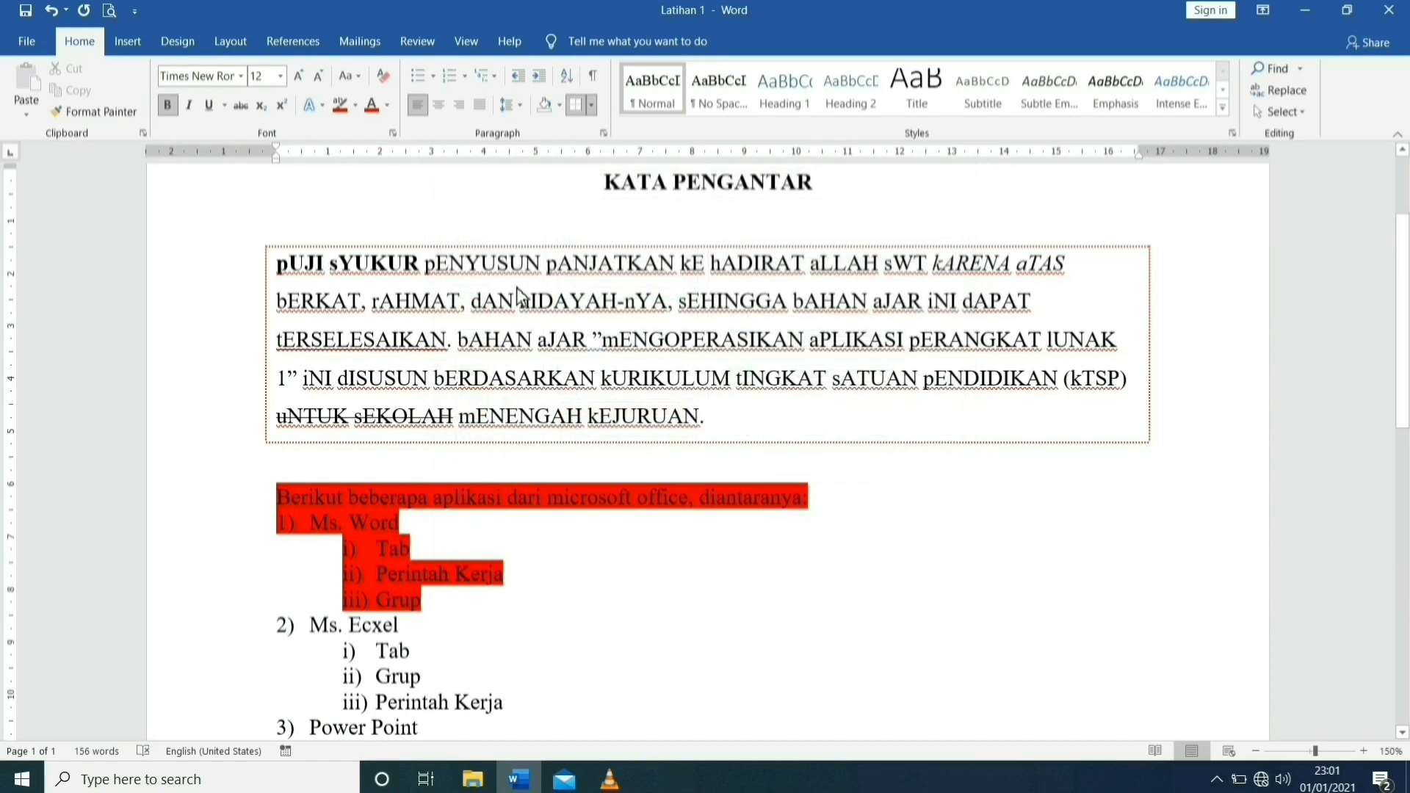
# Save the document and select the bordered opening paragraph
pyautogui.hotkey('ctrl', 's')
pyautogui.click(294, 272)
pyautogui.moveTo(296, 273); pyautogui.dragTo(720, 435)
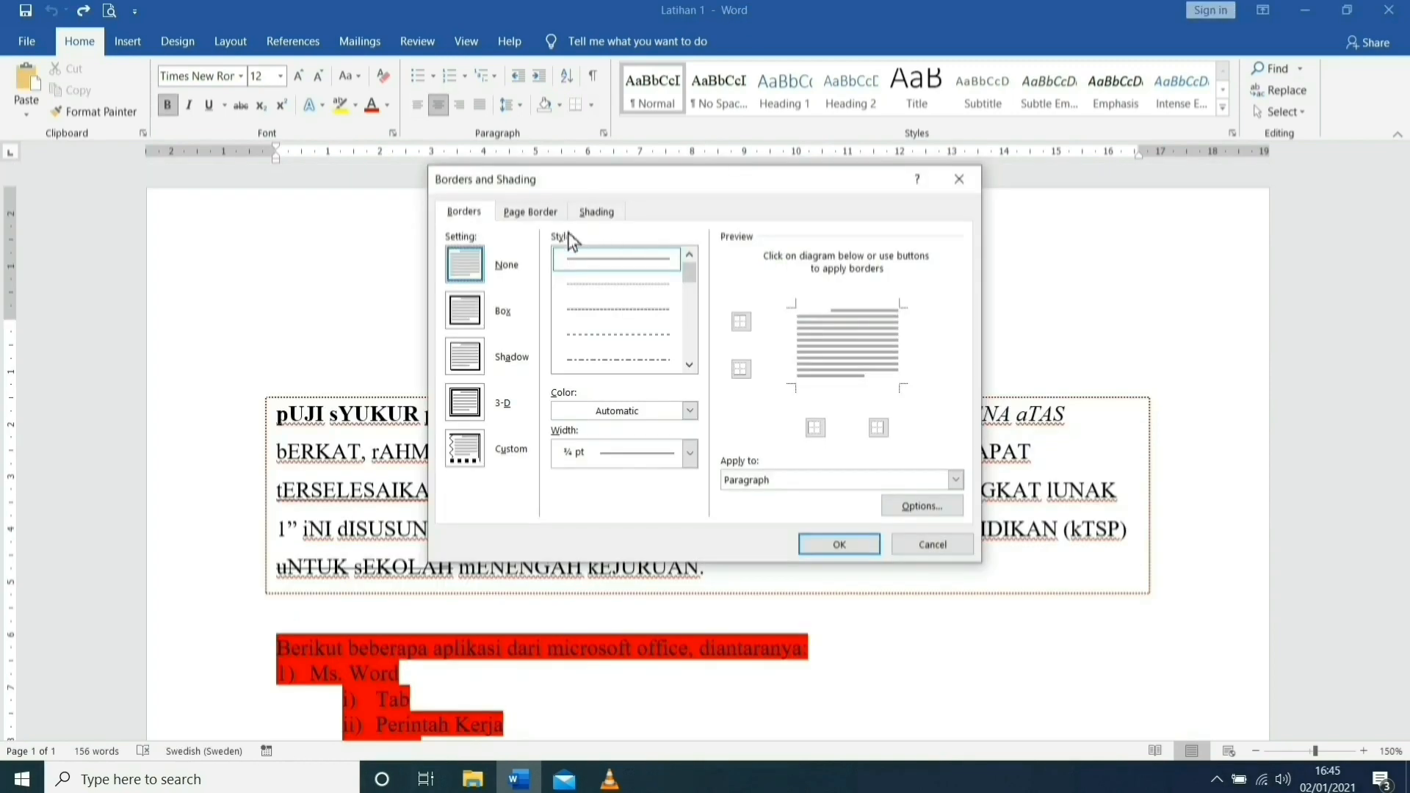
# Set up a Box page border for the whole document with the short-dashed line style
pyautogui.click(534, 215)
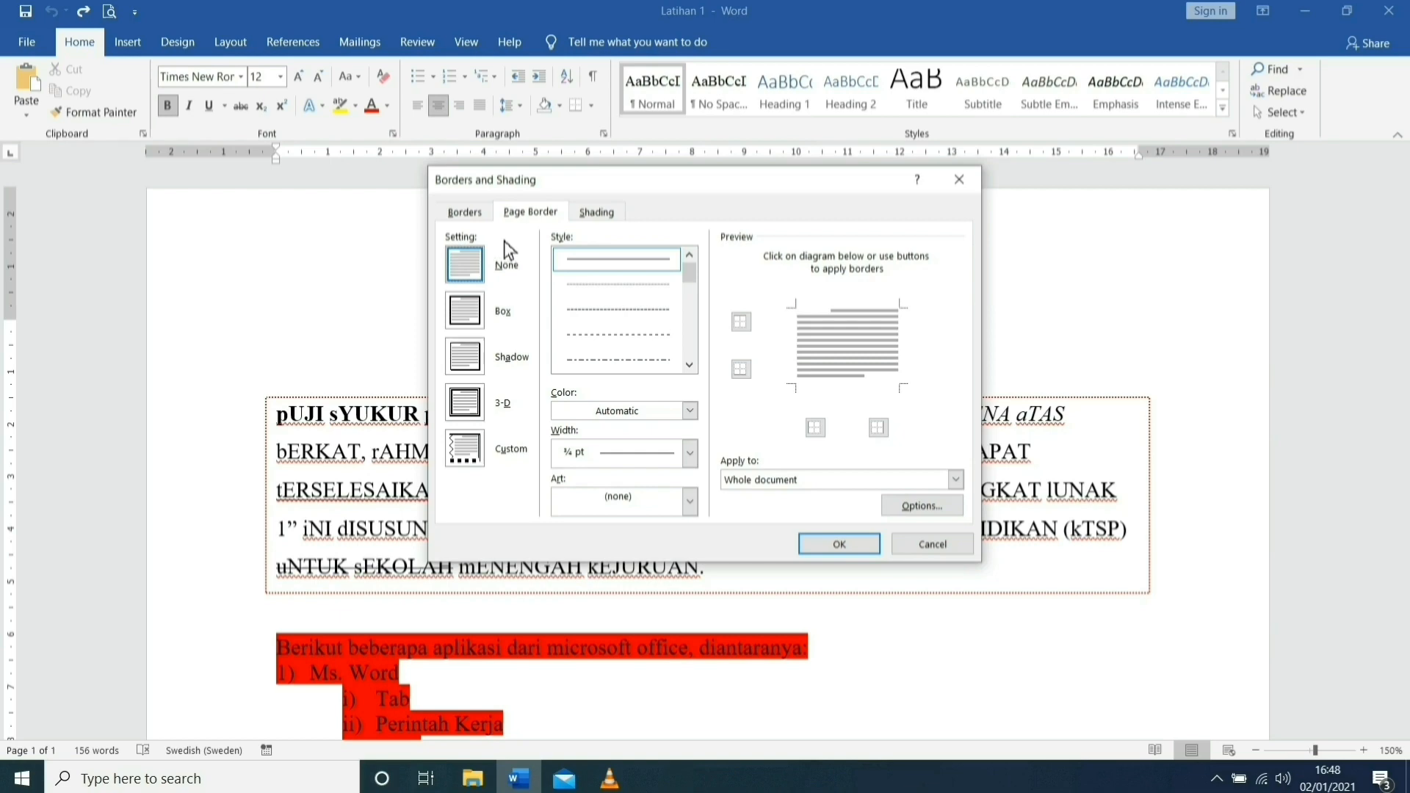
pyautogui.click(469, 314)
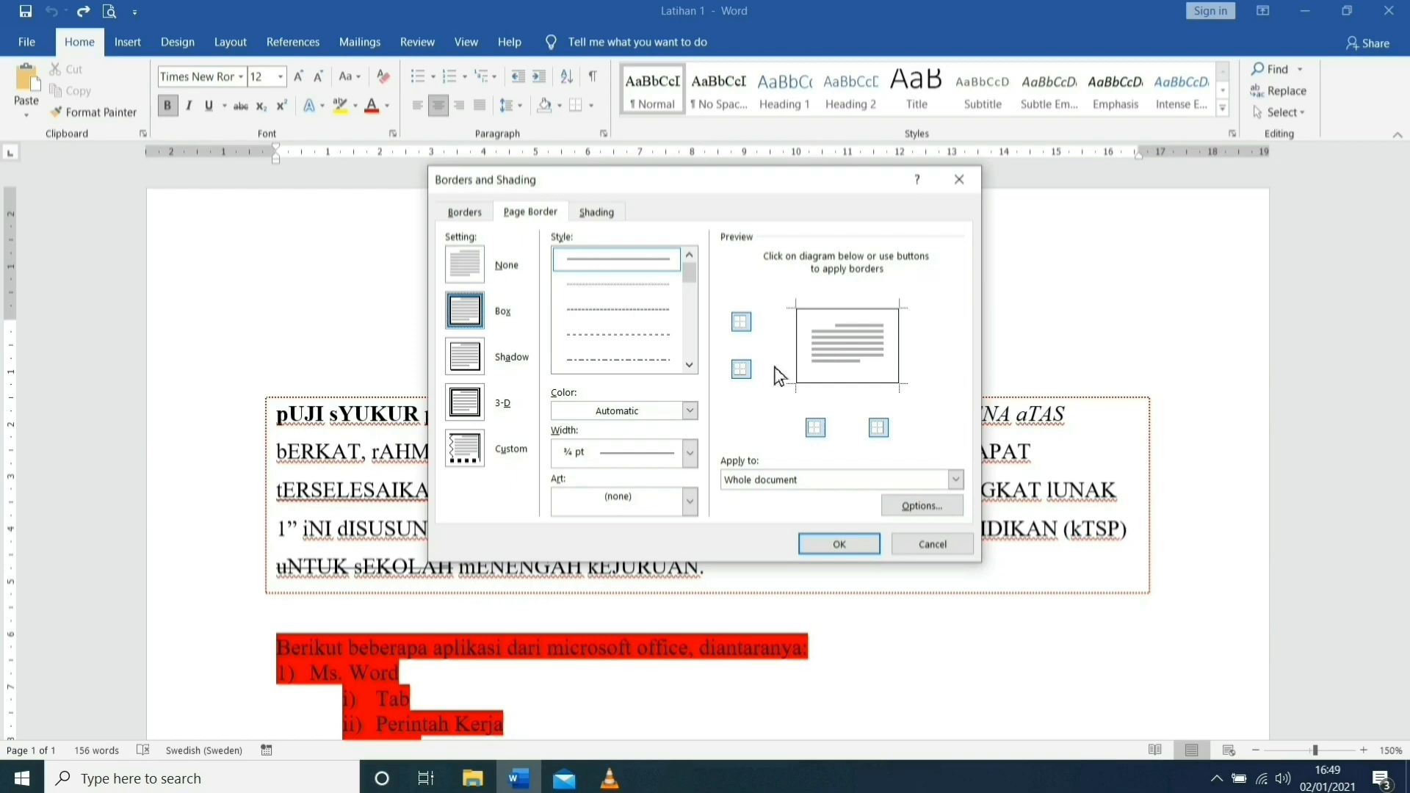
pyautogui.click(619, 253)
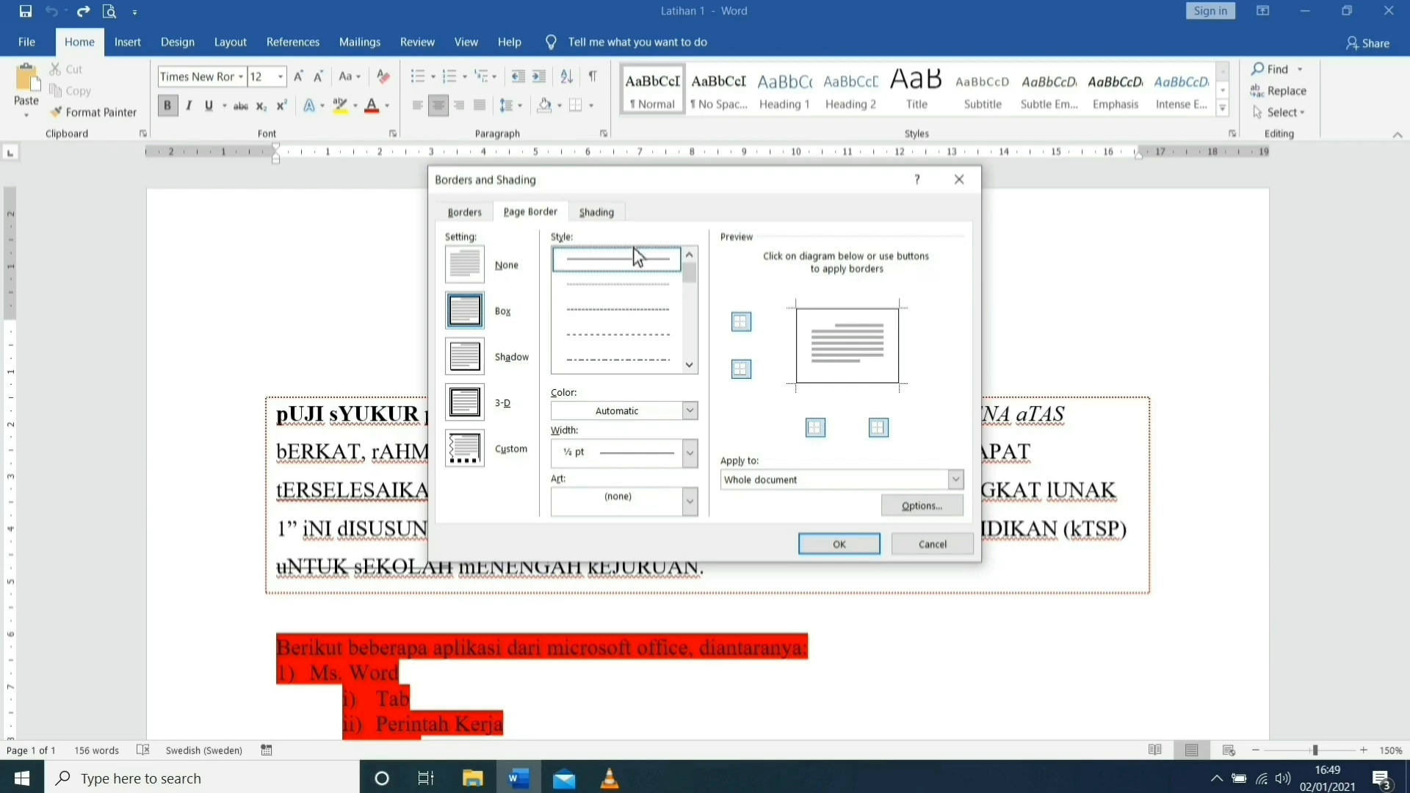
pyautogui.moveTo(691, 276)
pyautogui.mouseDown()
pyautogui.moveTo(698, 368)
pyautogui.moveTo(694, 271)
pyautogui.mouseUp()
pyautogui.click(633, 309)
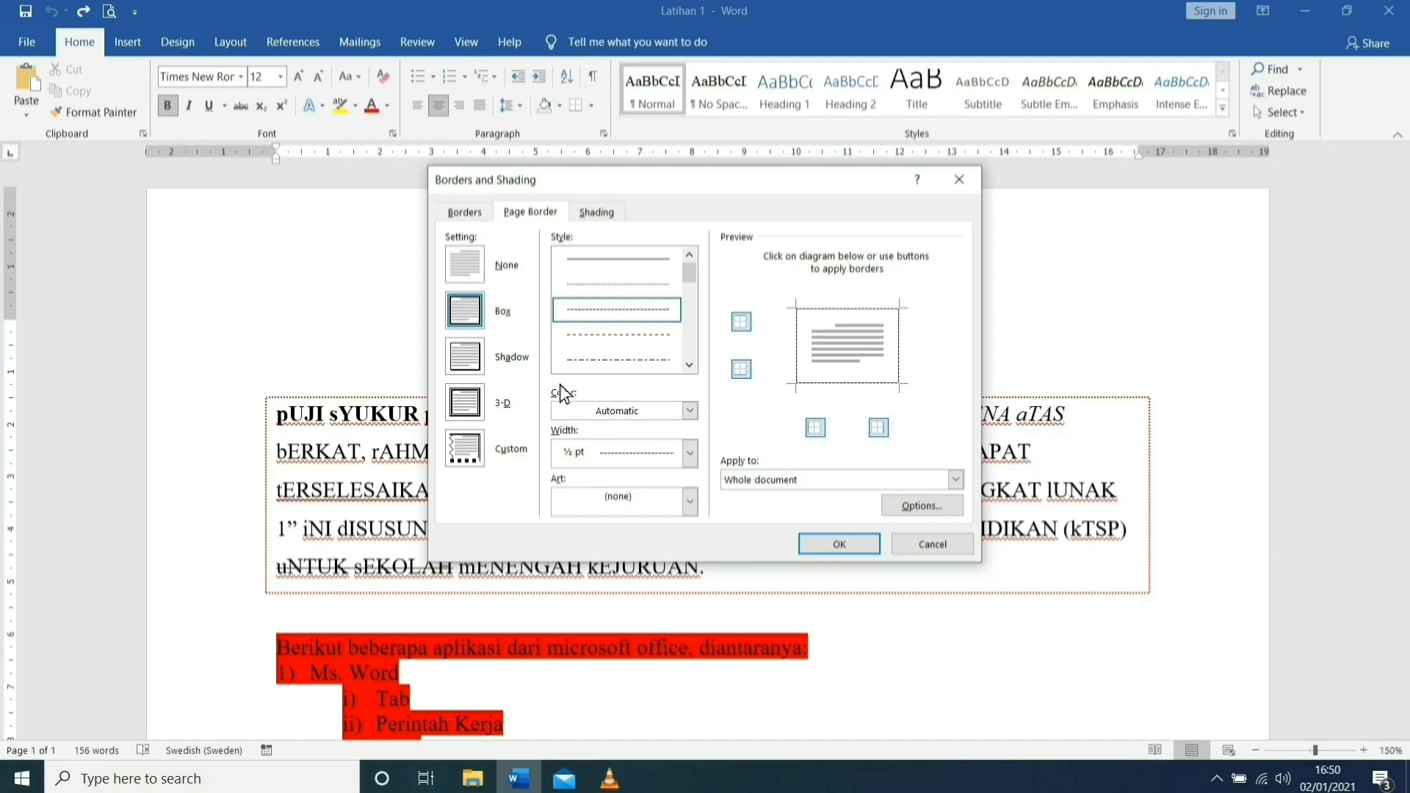
# Set the page border's color to standard green and its width to 2 ¼ pt
pyautogui.click(690, 411)
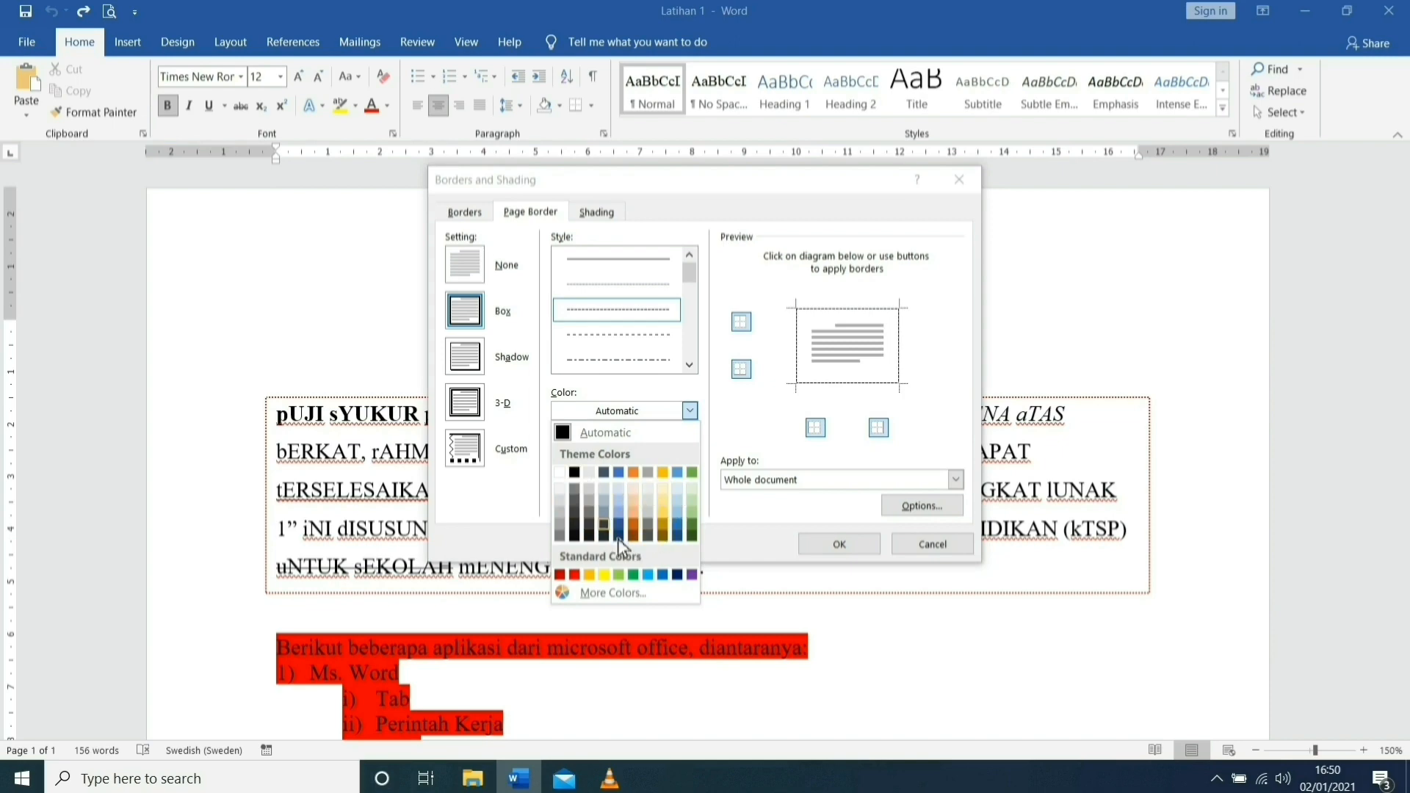
pyautogui.click(635, 575)
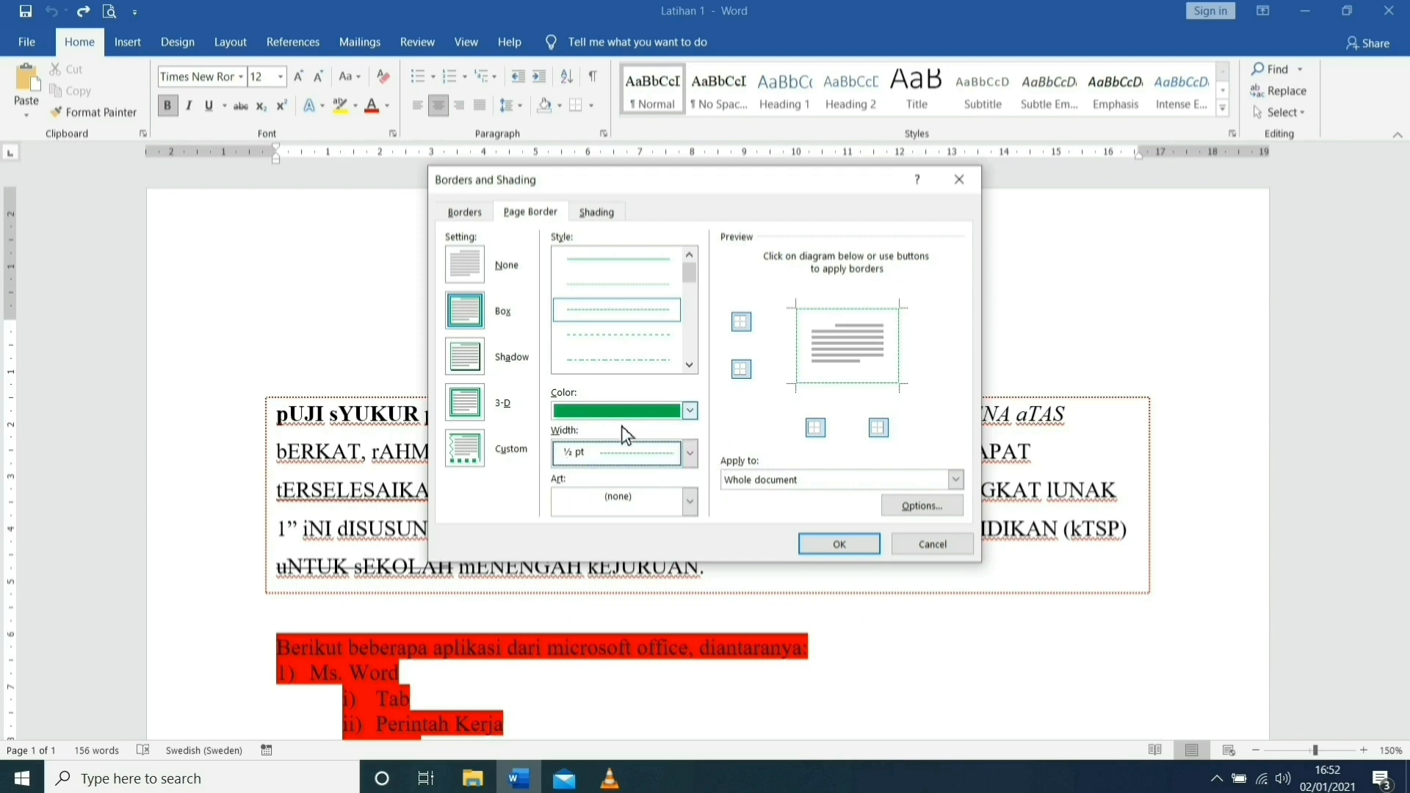
pyautogui.click(691, 453)
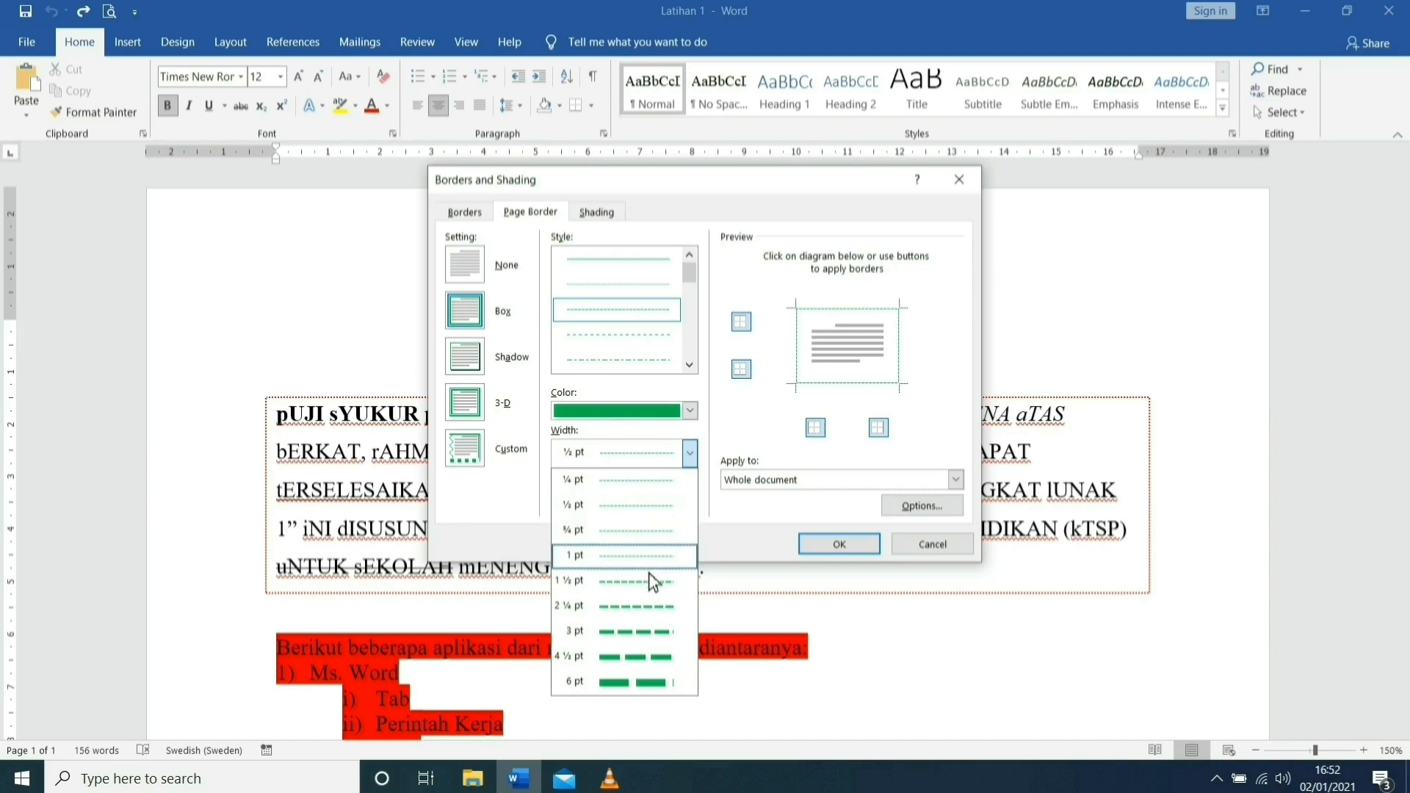
pyautogui.click(640, 616)
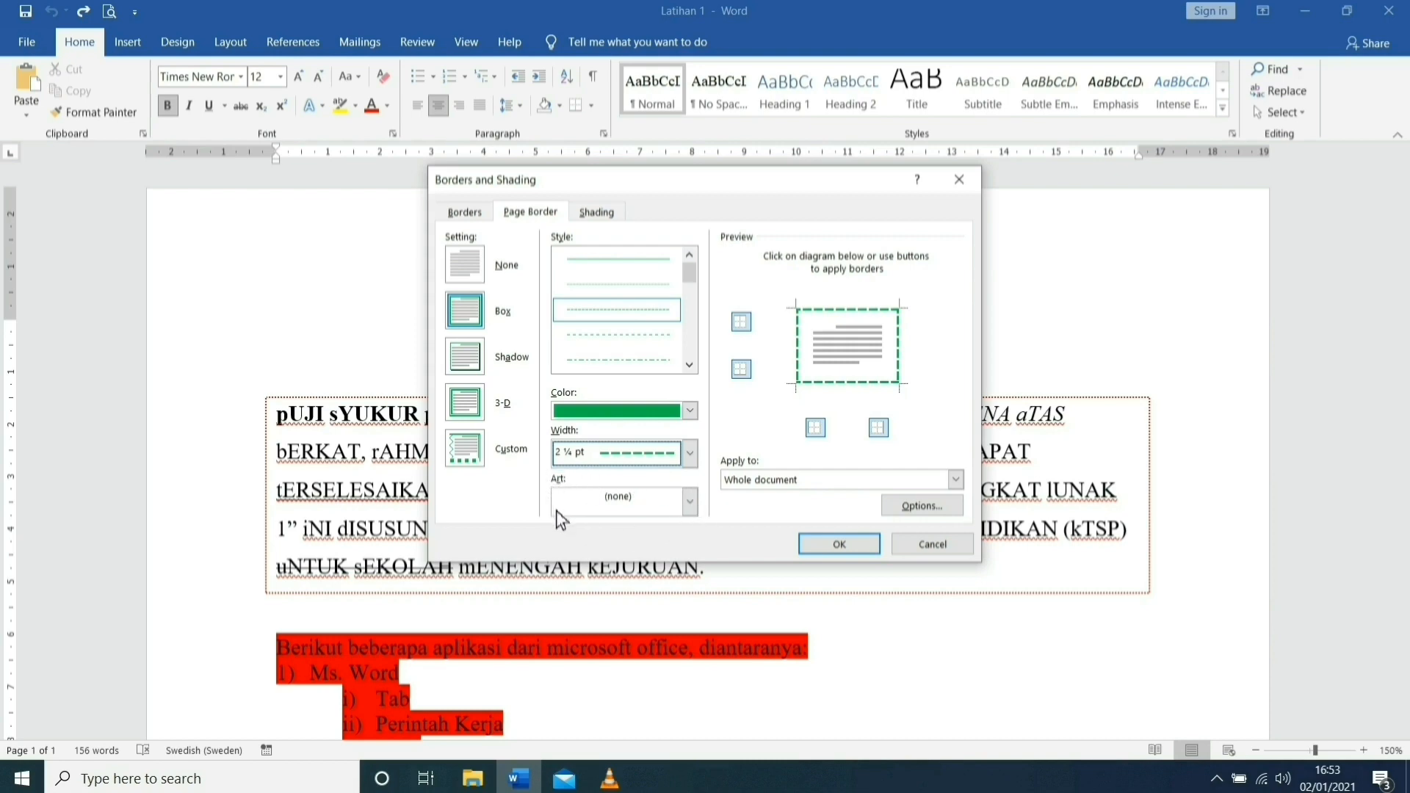
# Choose the cake-slice art for the whole document's page border, apply it and check it down the page
pyautogui.click(690, 501)
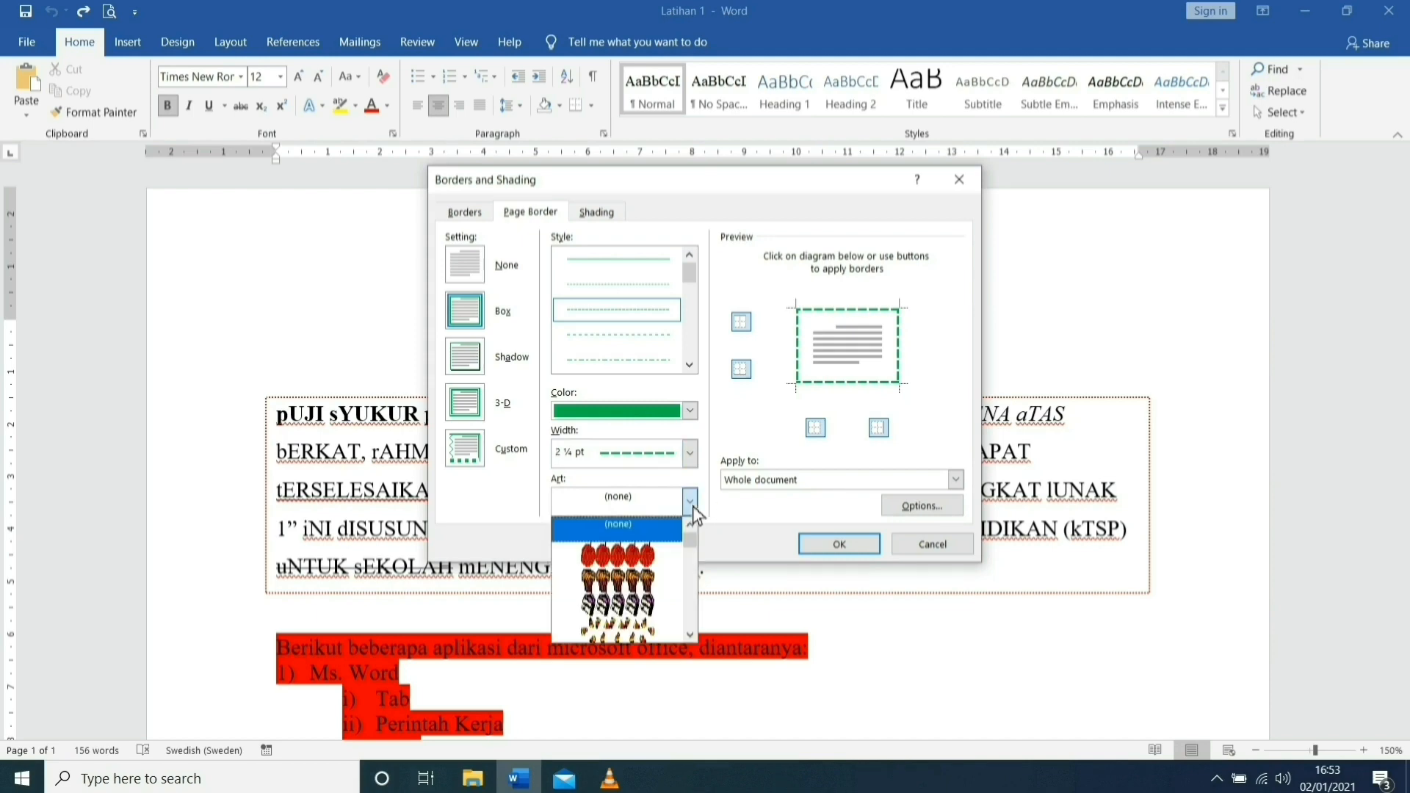
pyautogui.scroll(-1, 659, 569)
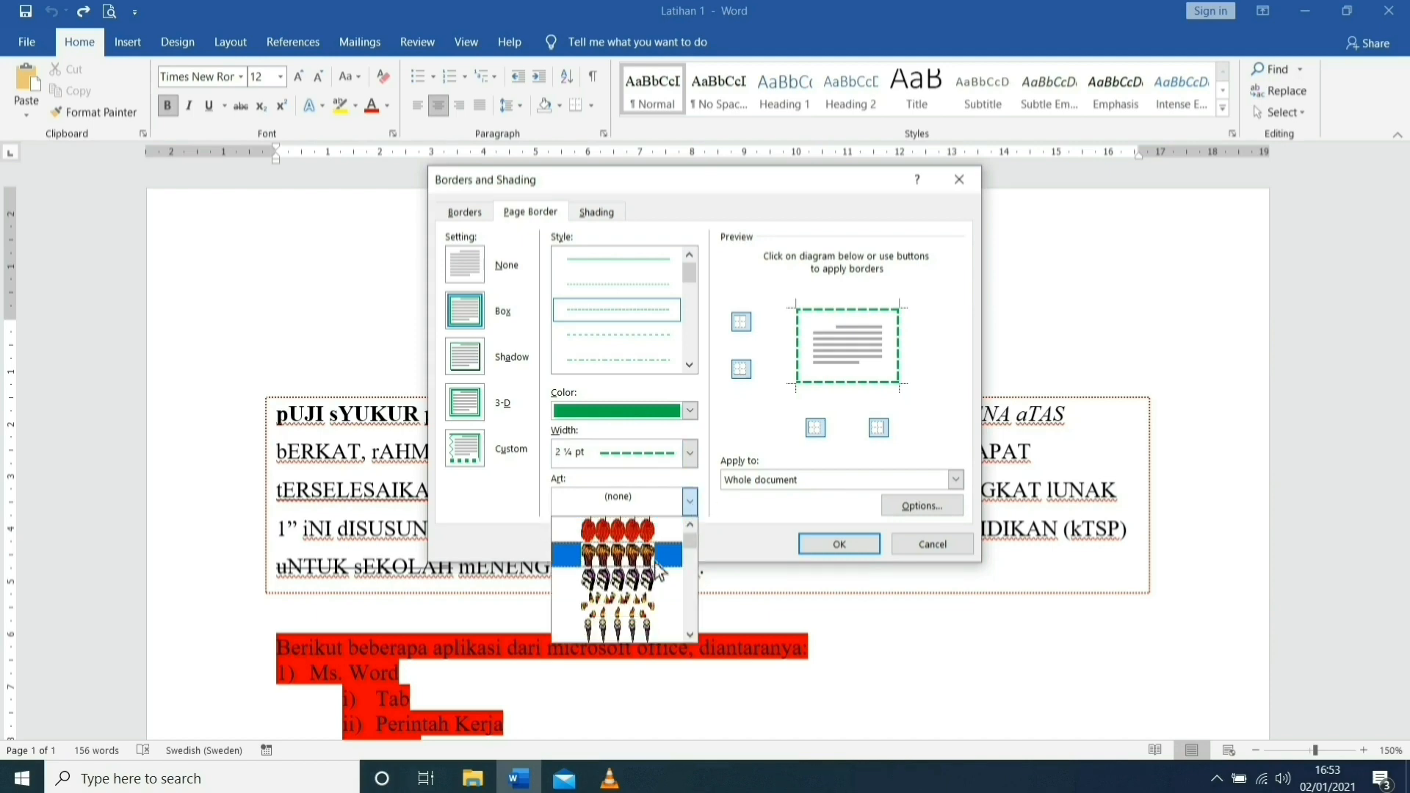
pyautogui.scroll(-1, 653, 567)
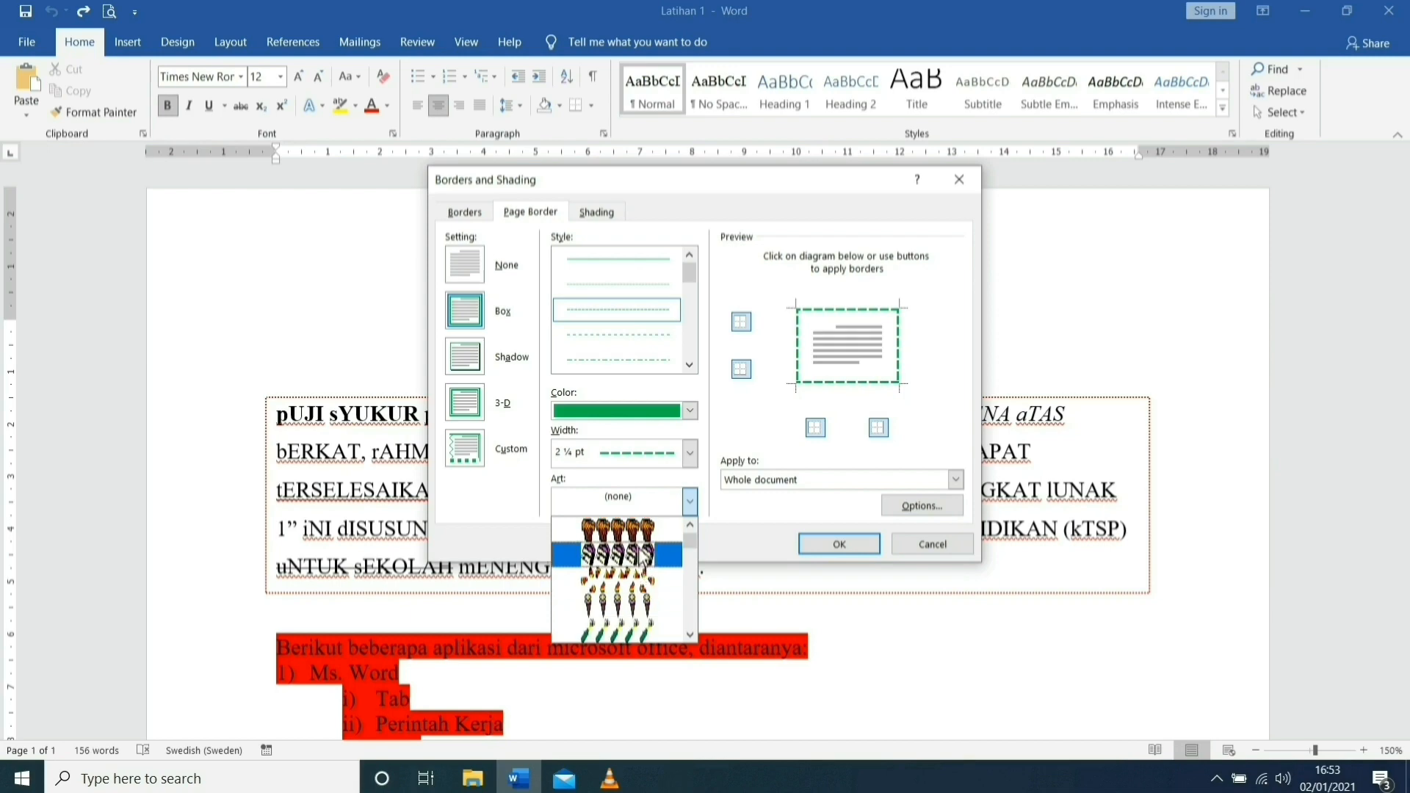
pyautogui.click(640, 556)
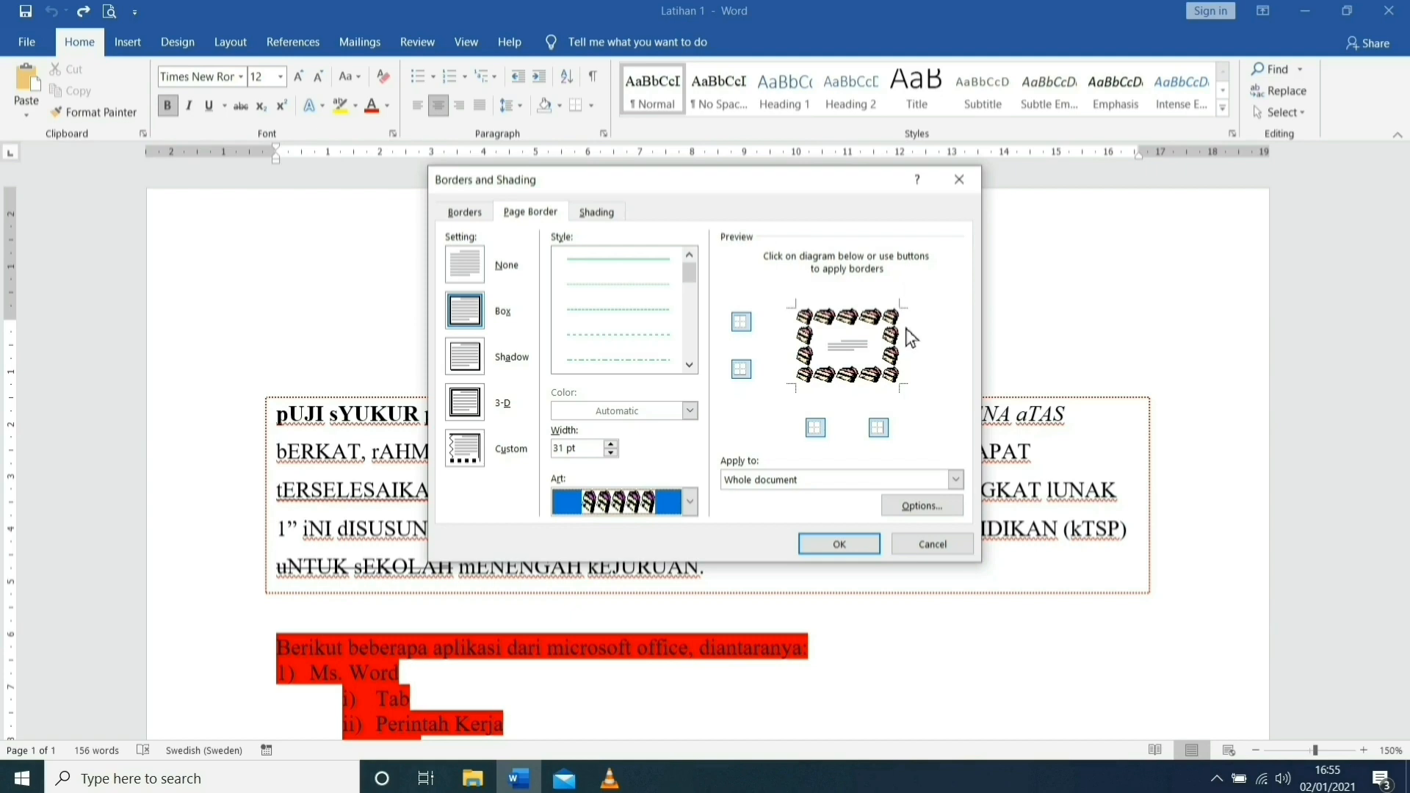
pyautogui.click(839, 545)
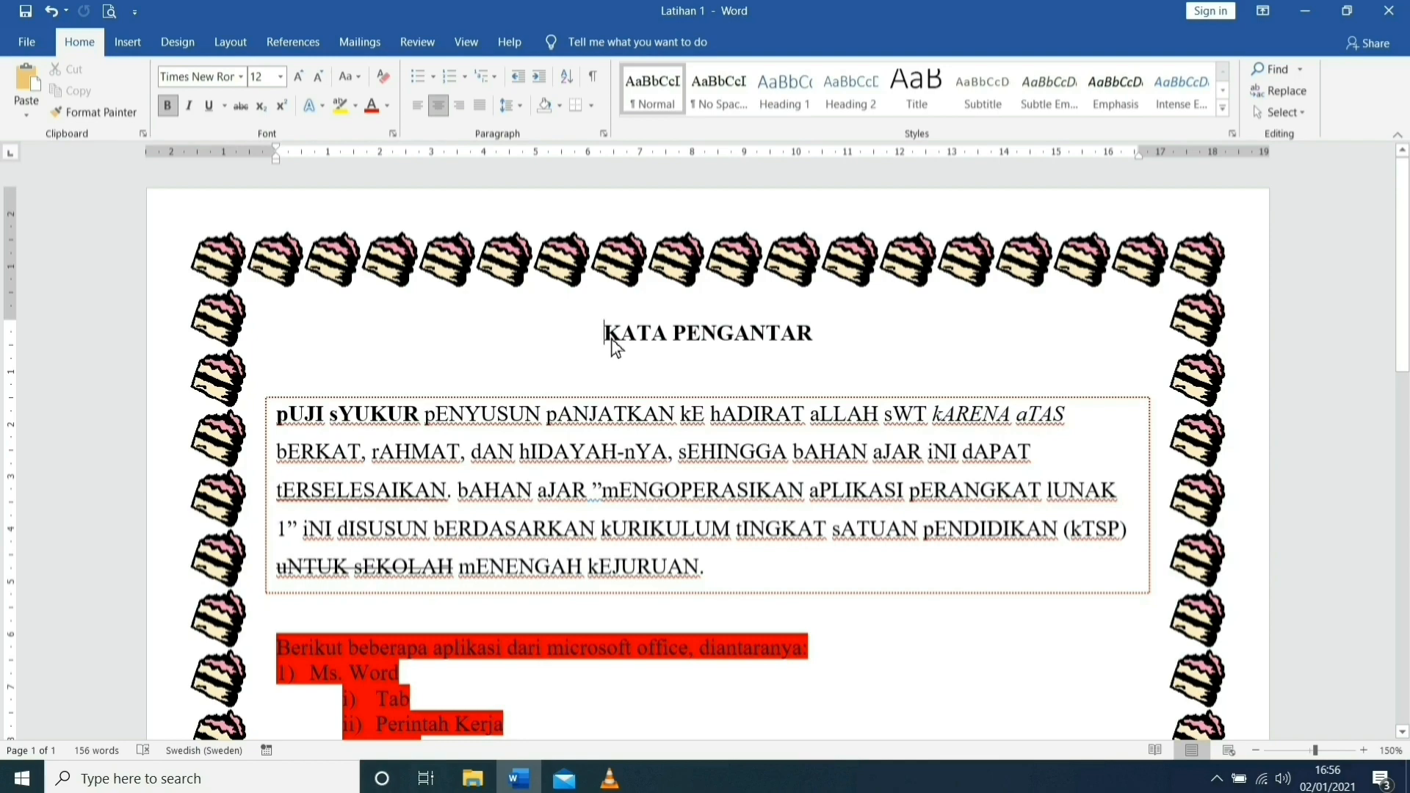
pyautogui.scroll(-12, 616, 349)
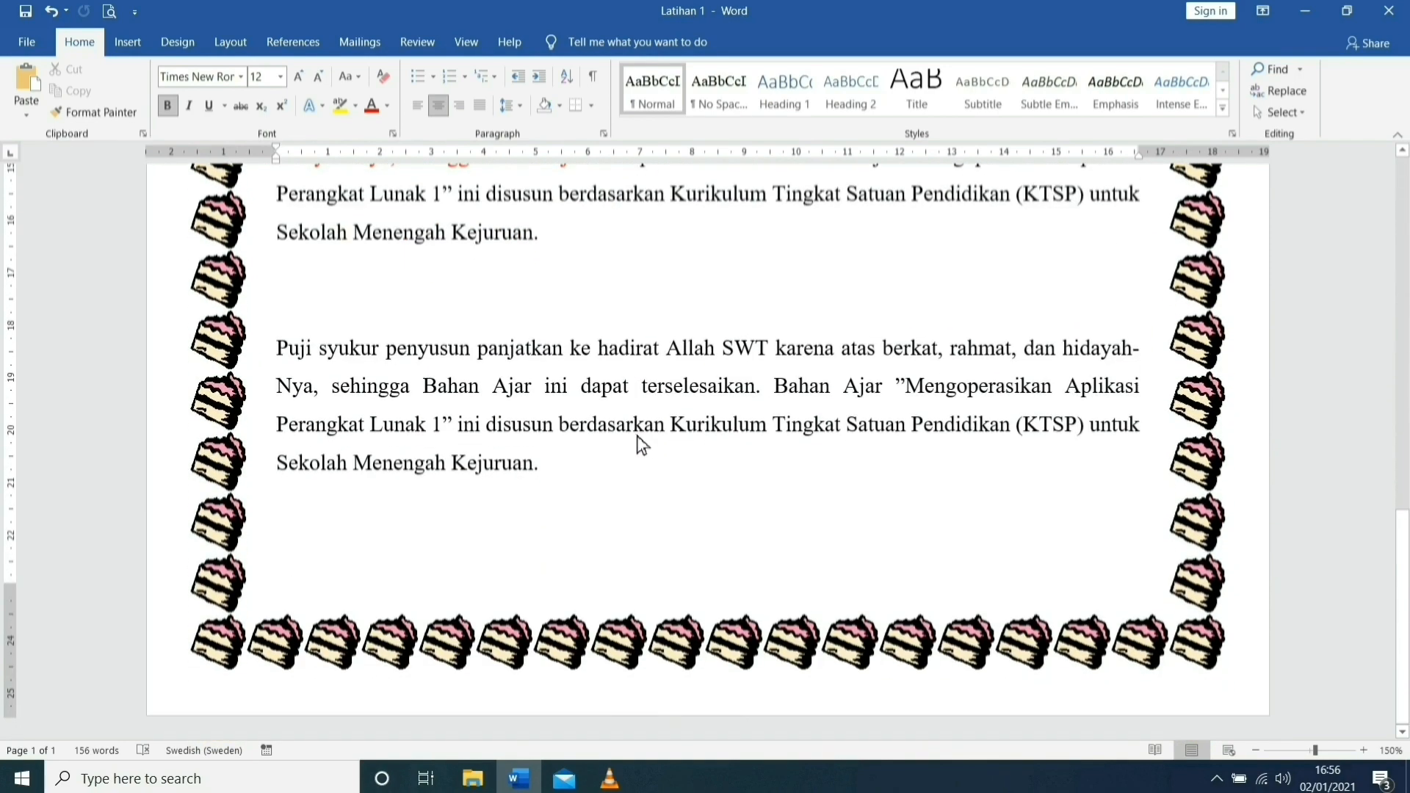
pyautogui.scroll(12, 638, 437)
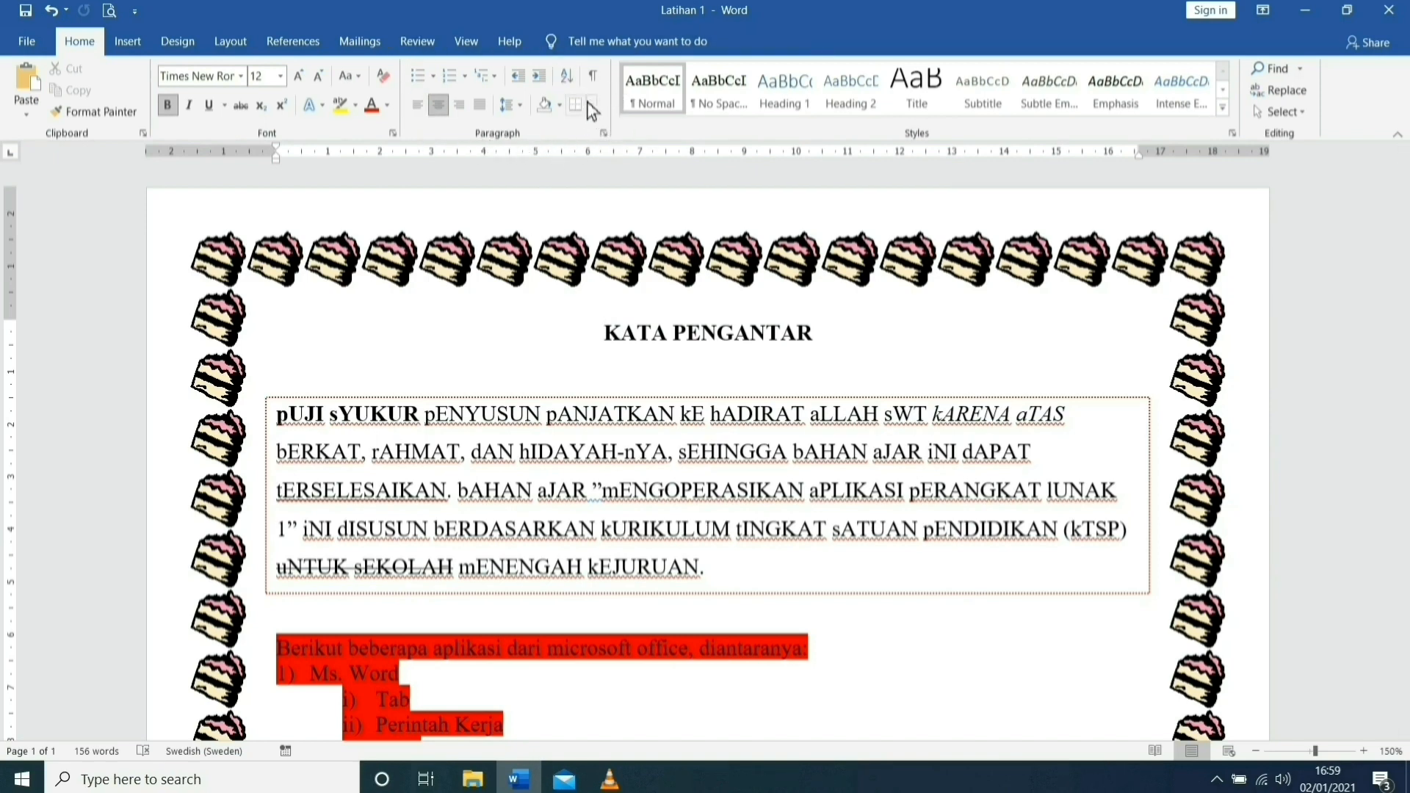
# Set the opening paragraph's alignment to Right in the Paragraph settings and apply it
pyautogui.click(607, 135)
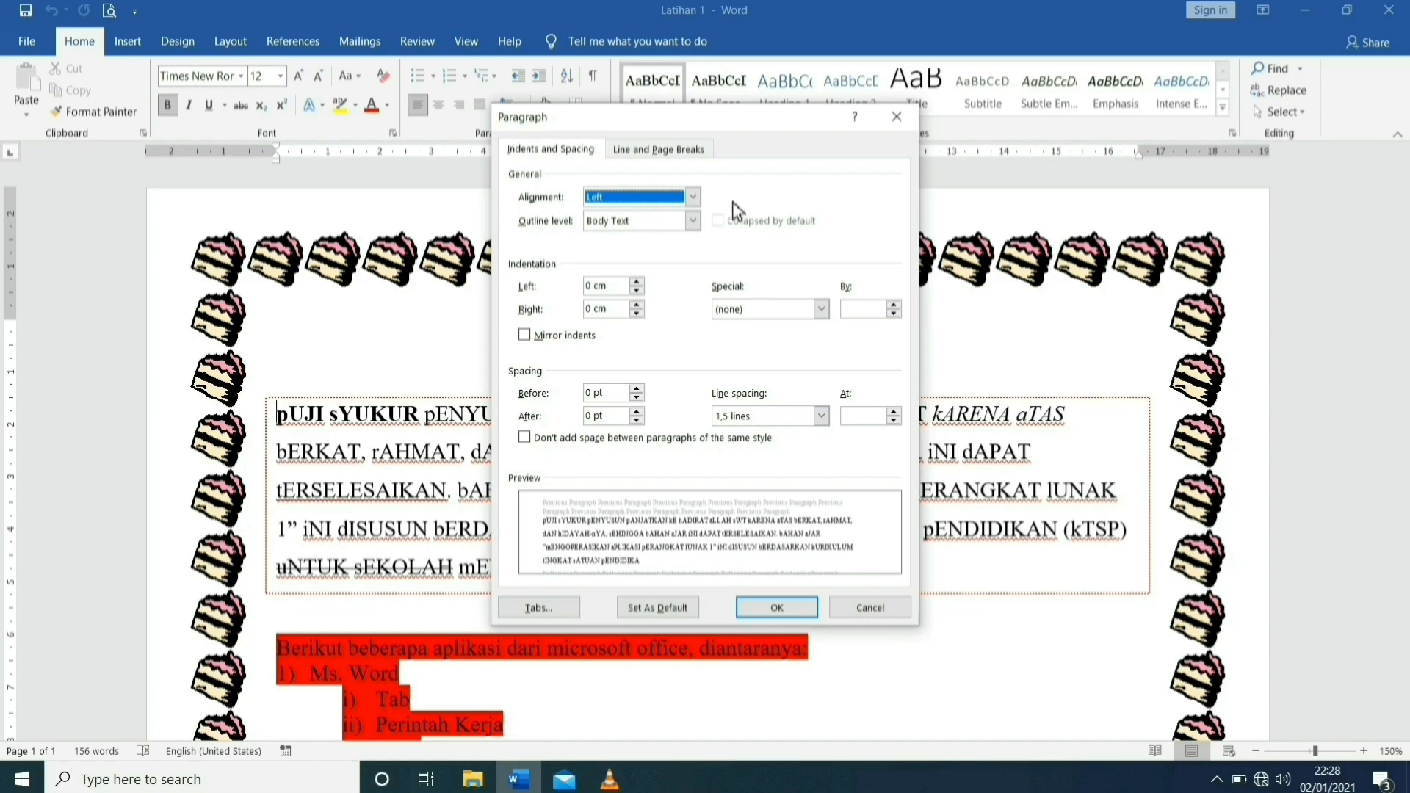
pyautogui.click(693, 196)
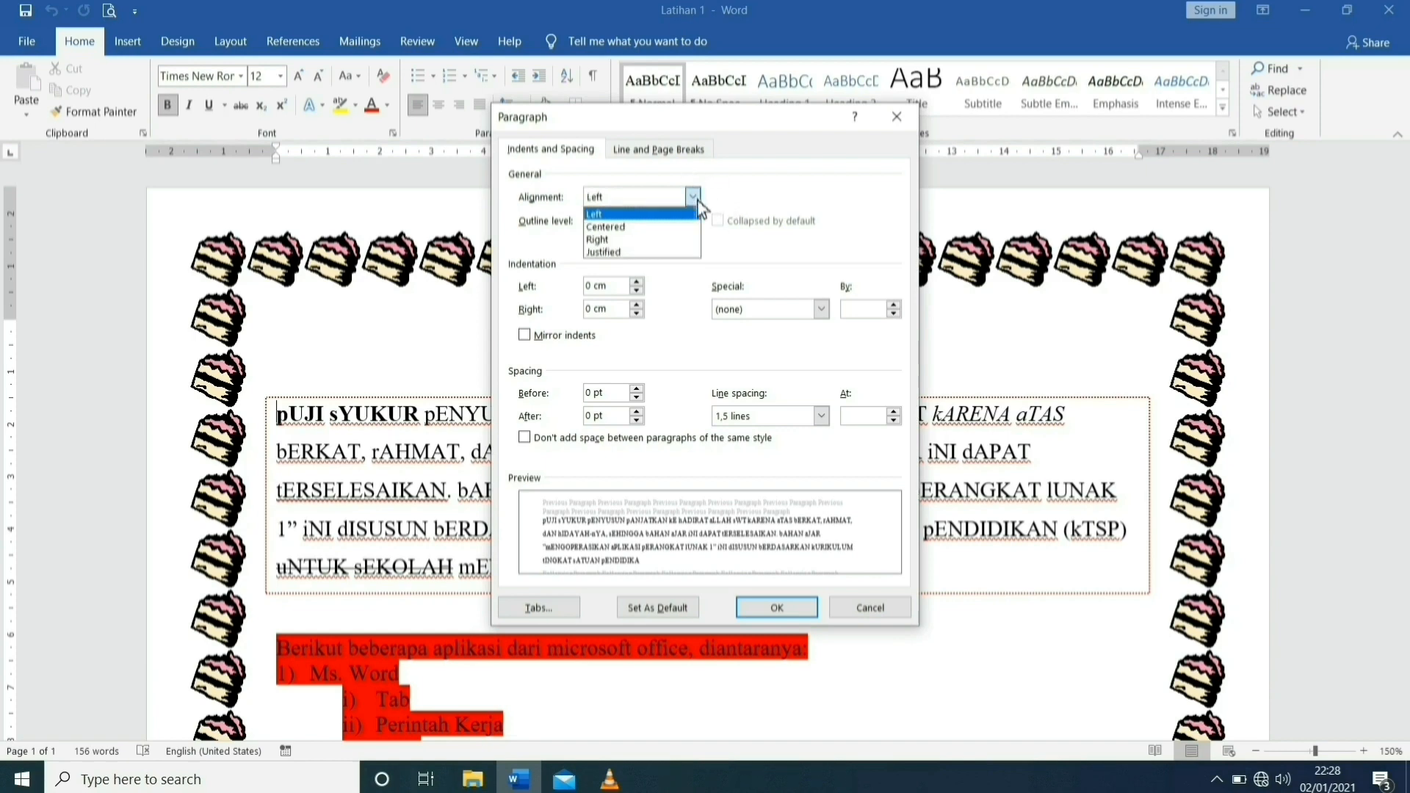
pyautogui.click(677, 240)
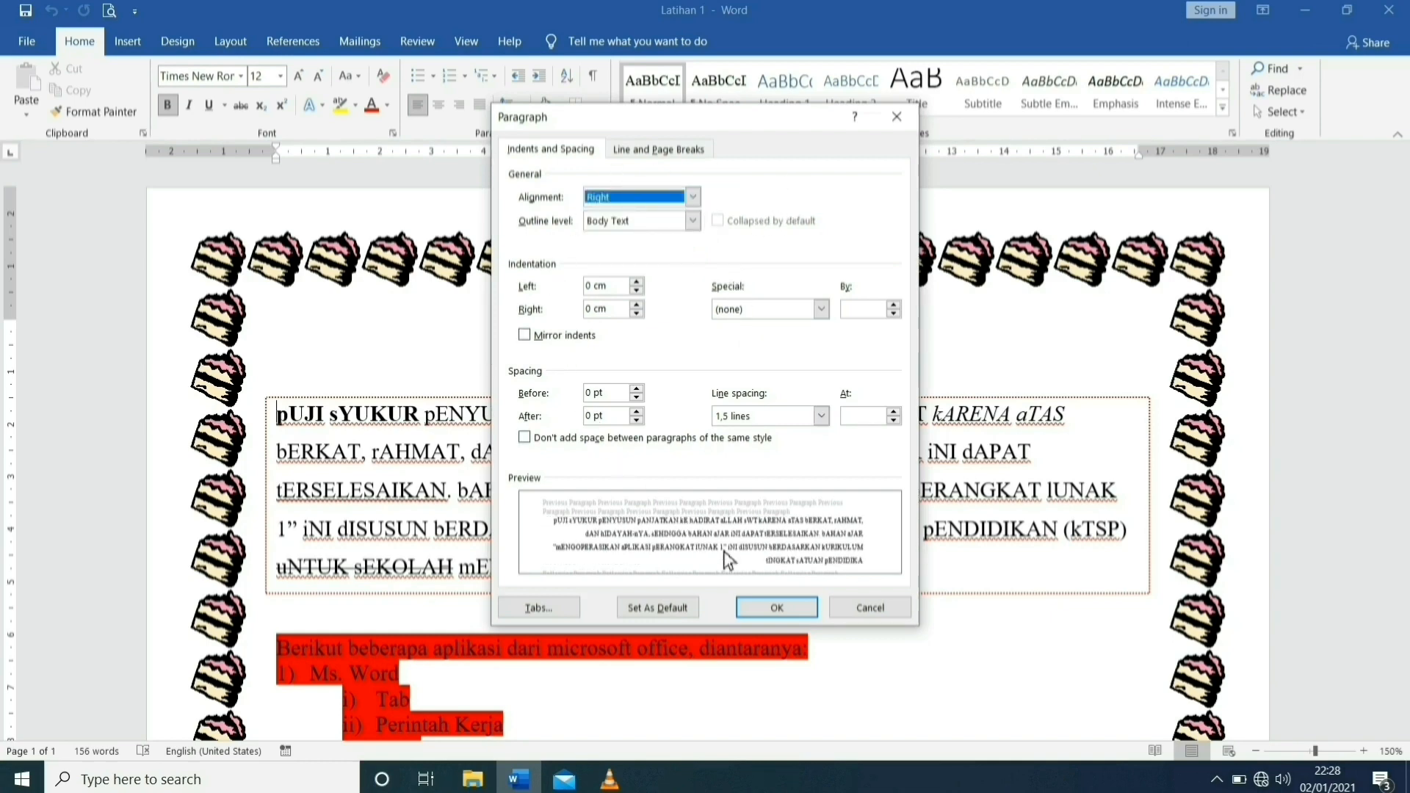
pyautogui.click(777, 608)
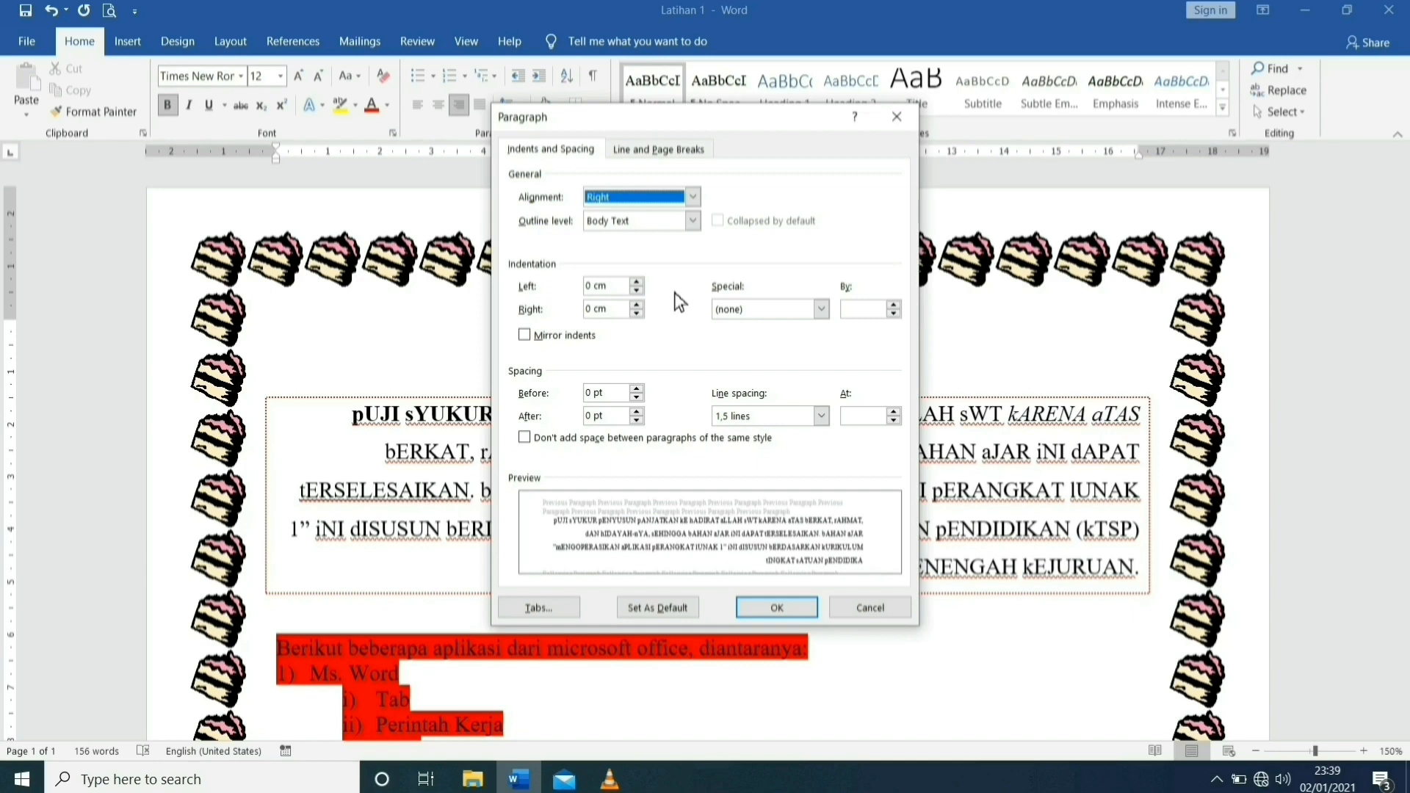
# Set the opening paragraph's left indentation to 1 cm and apply it
pyautogui.click(637, 283)
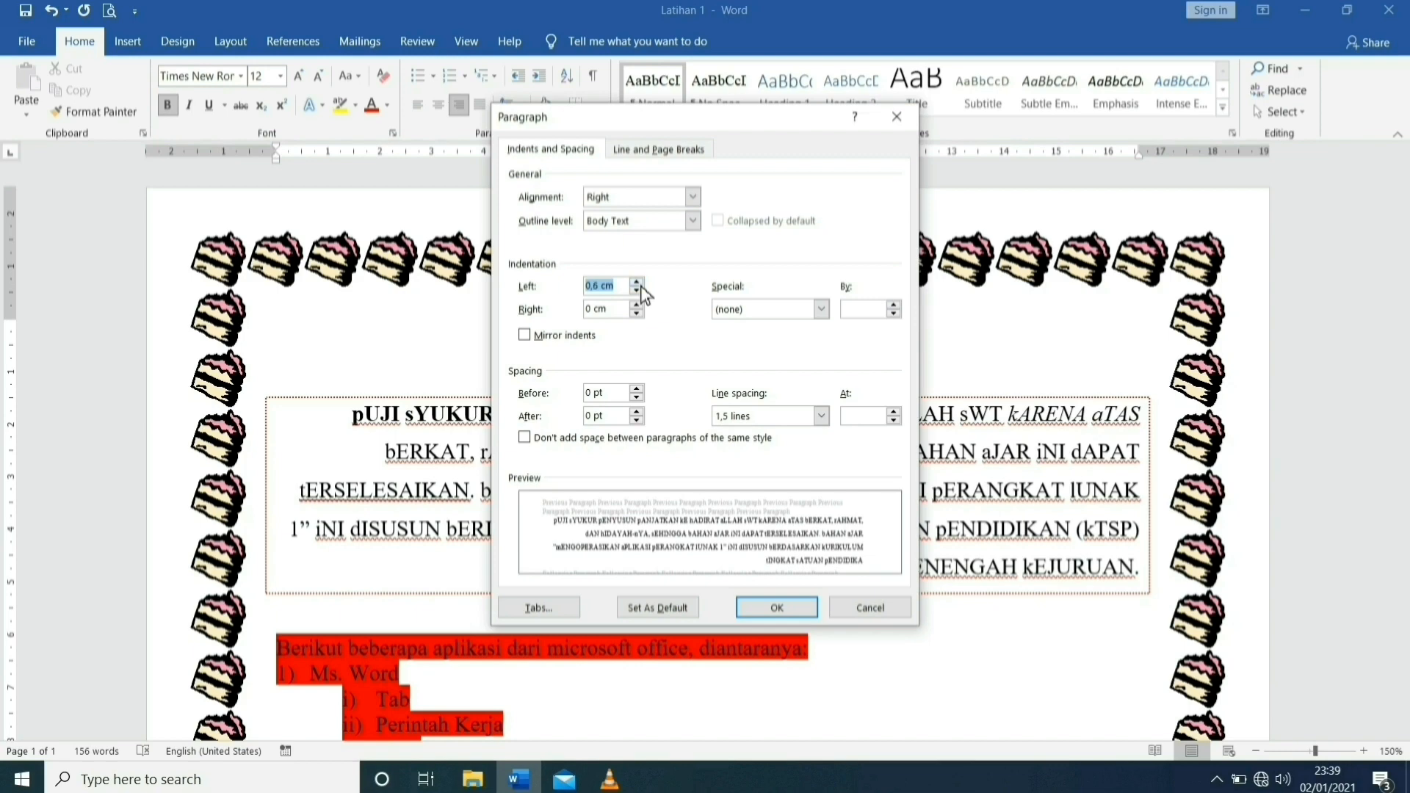
pyautogui.click(636, 283)
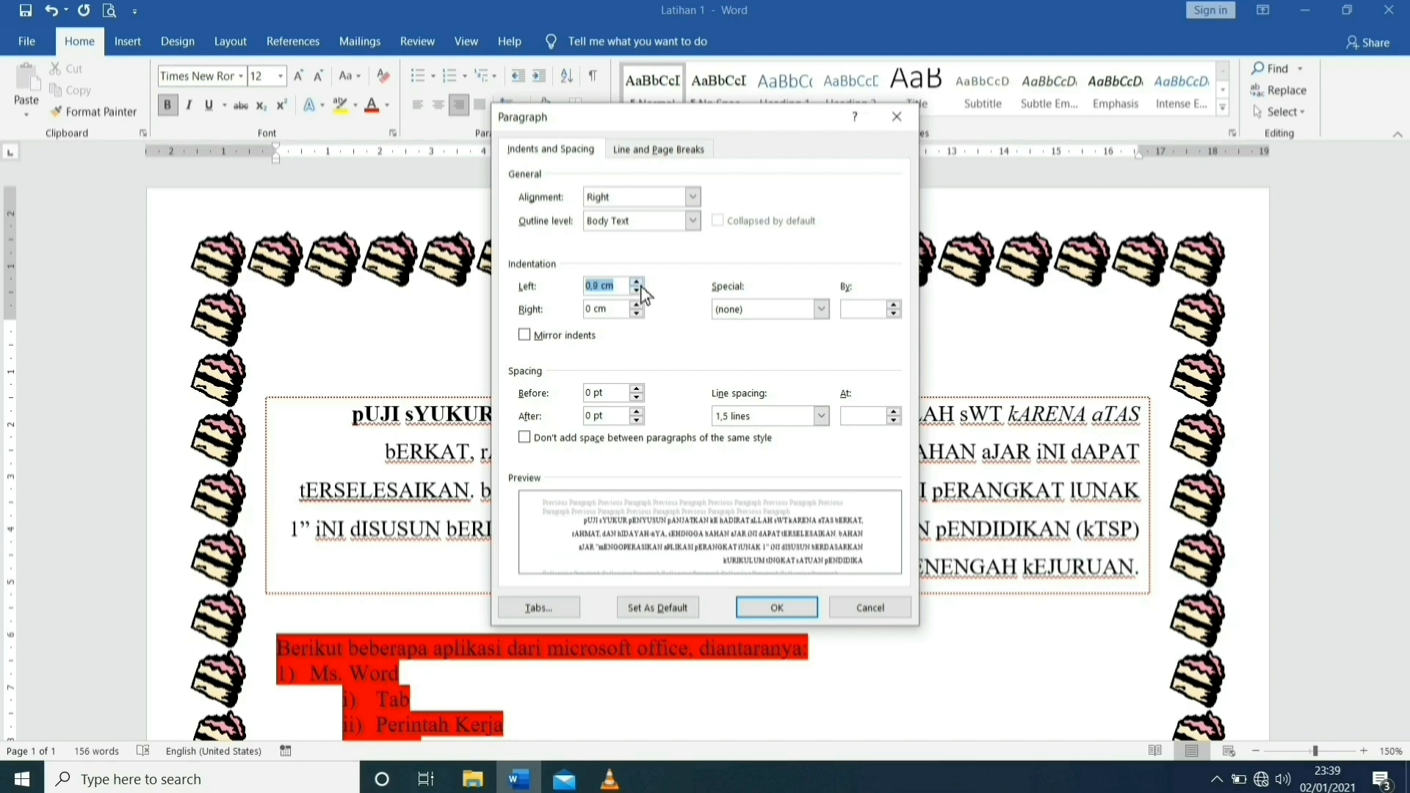
pyautogui.click(637, 283)
pyautogui.click(777, 609)
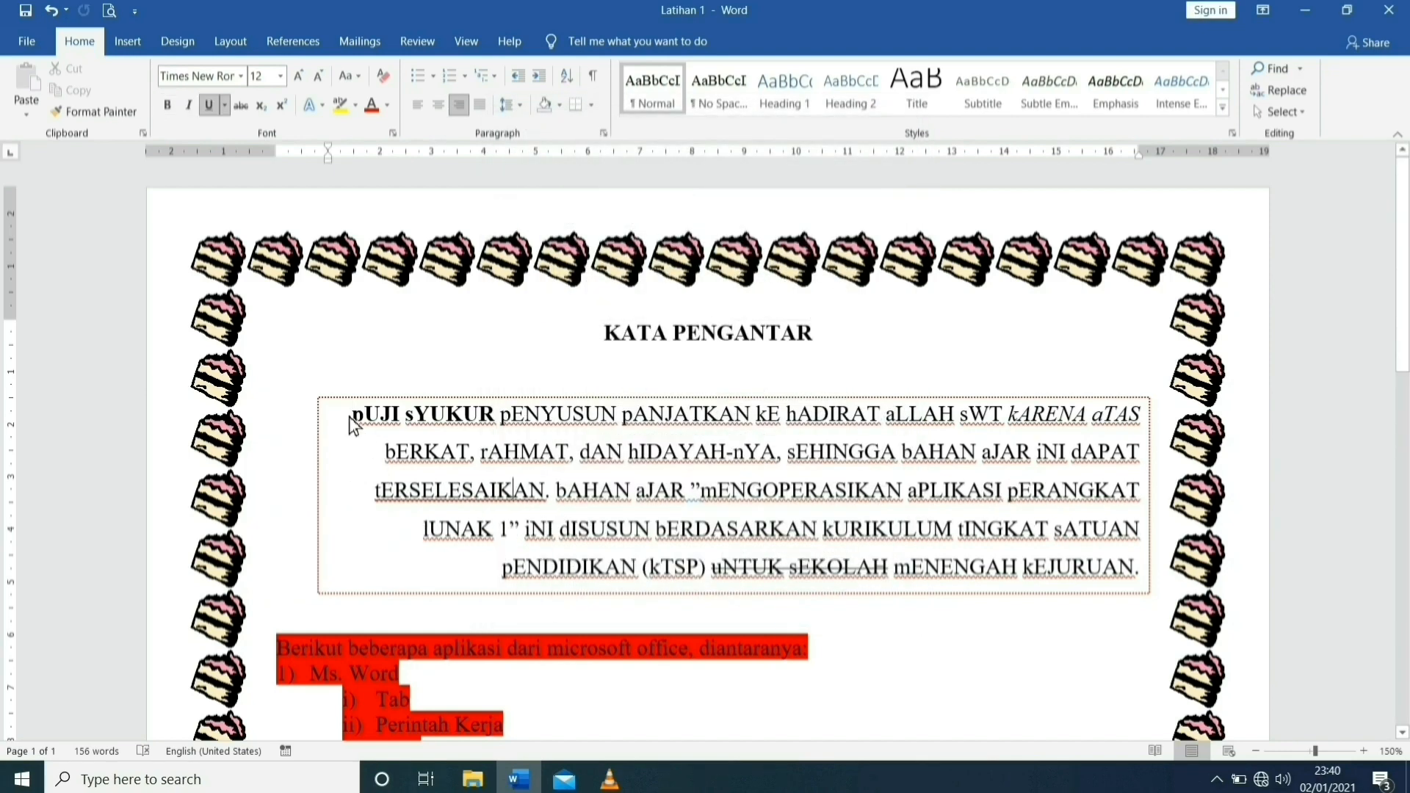
# Select the whole opening paragraph and set its right indentation to 1 cm in the Paragraph settings
pyautogui.moveTo(352, 419); pyautogui.dragTo(1151, 583)
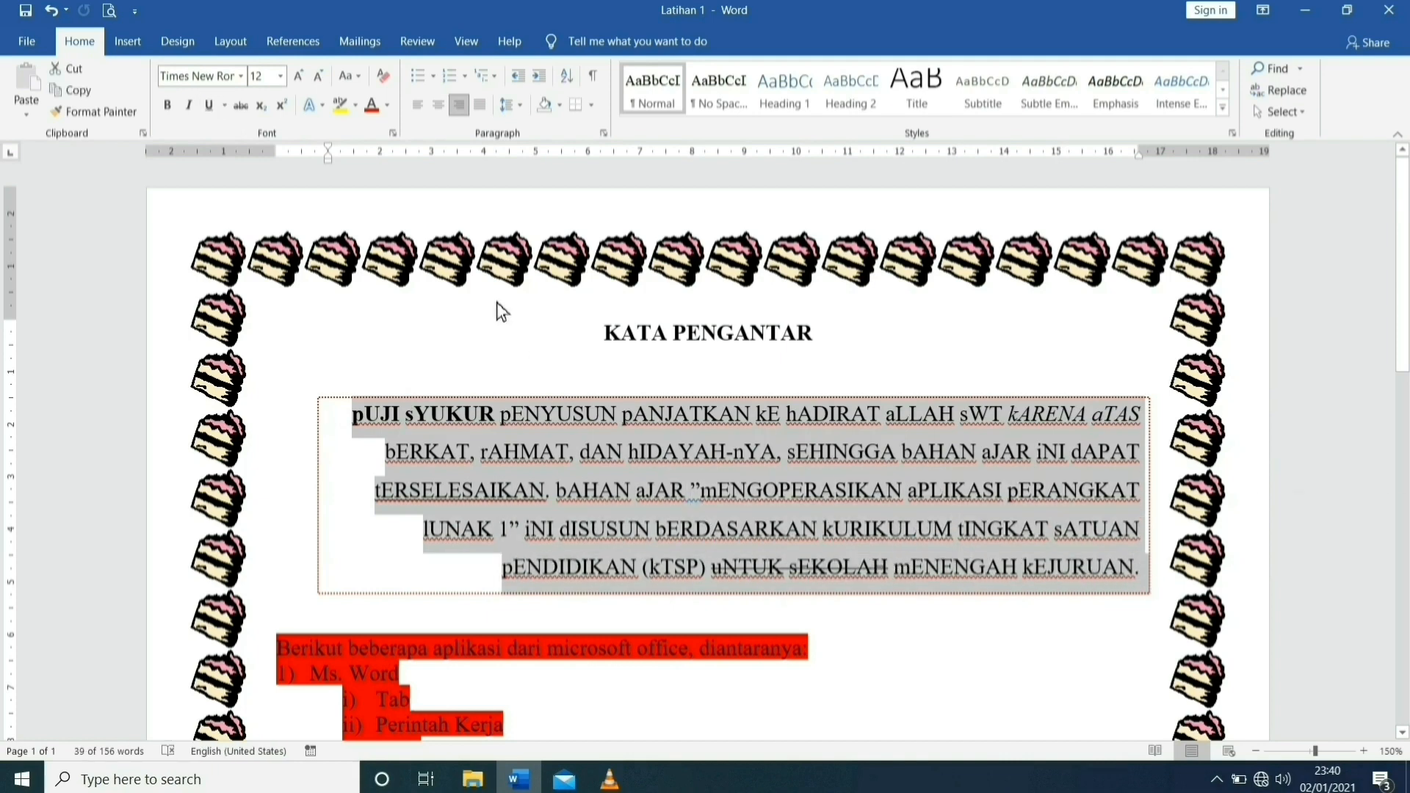
pyautogui.doubleClick(332, 166)
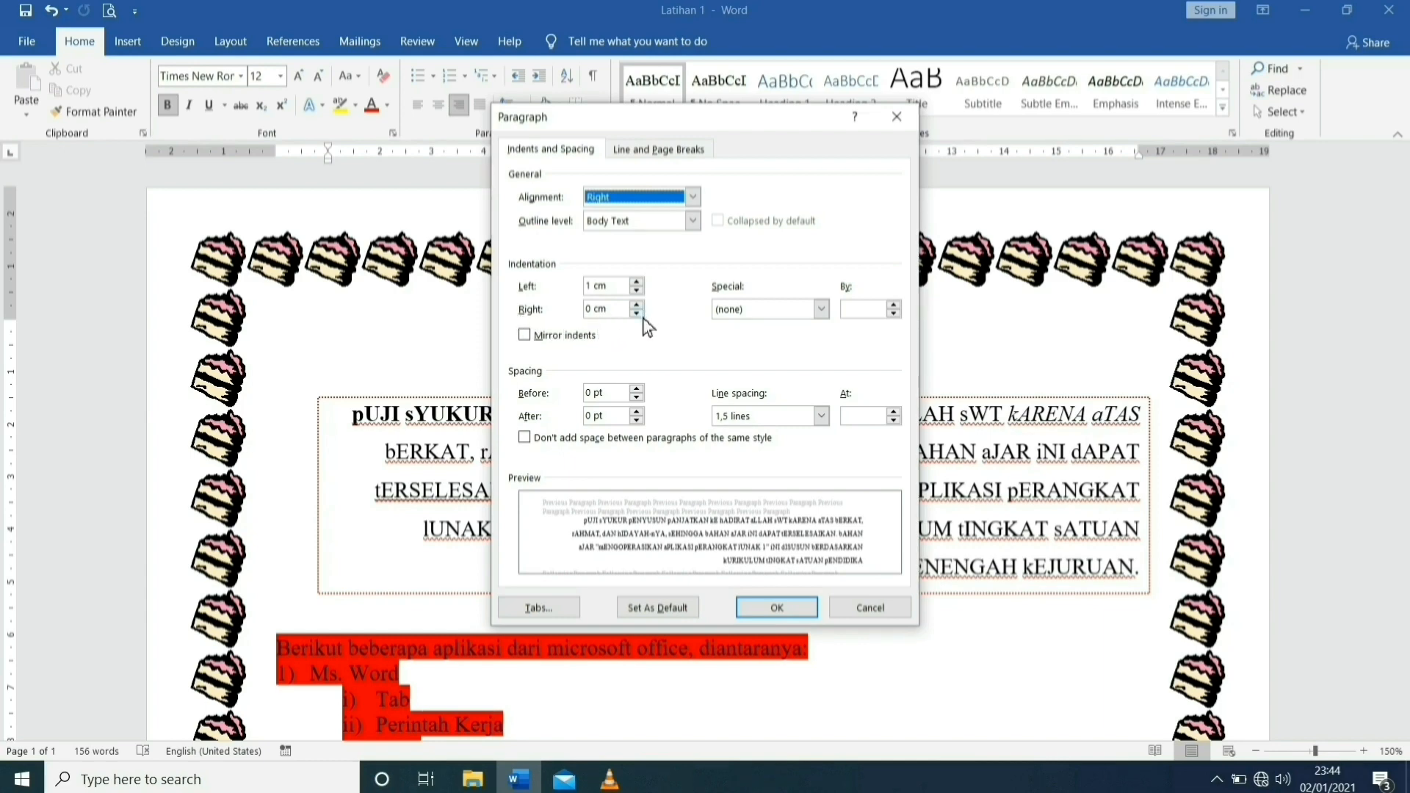
pyautogui.press('Tab')
pyautogui.press('Tab')
pyautogui.press('Tab')
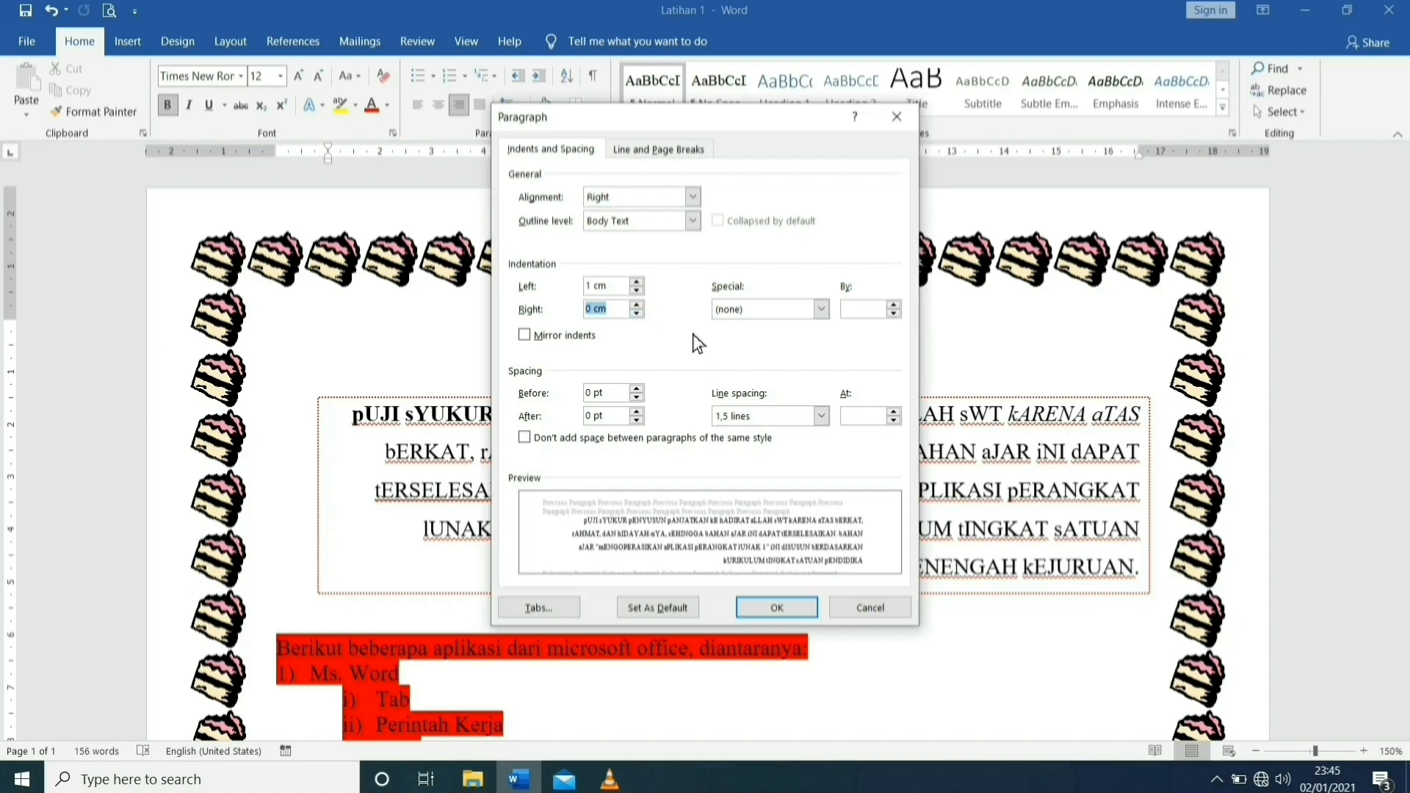
pyautogui.click(637, 307)
pyautogui.click(637, 307)
pyautogui.click(638, 307)
pyautogui.click(638, 307)
pyautogui.click(637, 307)
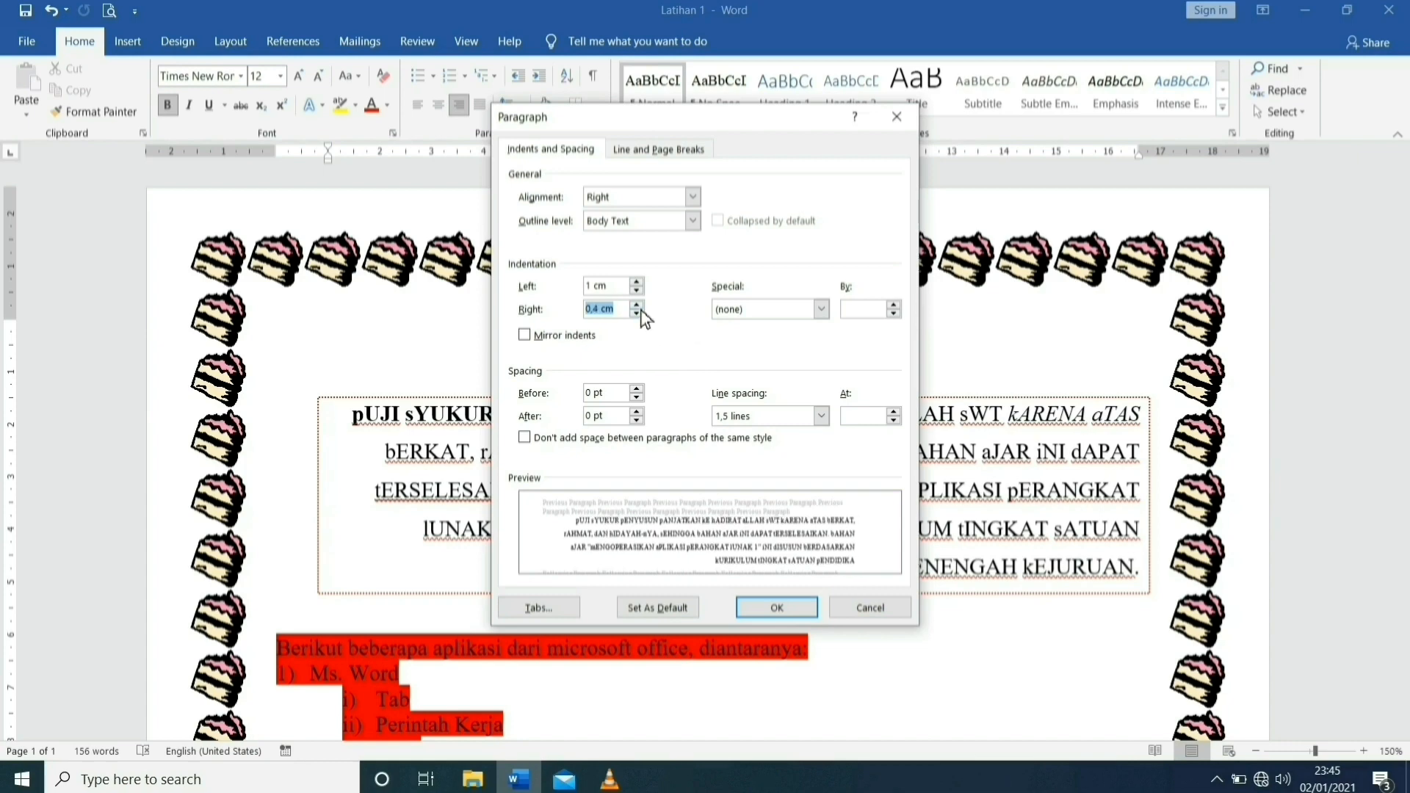
pyautogui.click(638, 307)
pyautogui.click(638, 307)
pyautogui.click(639, 307)
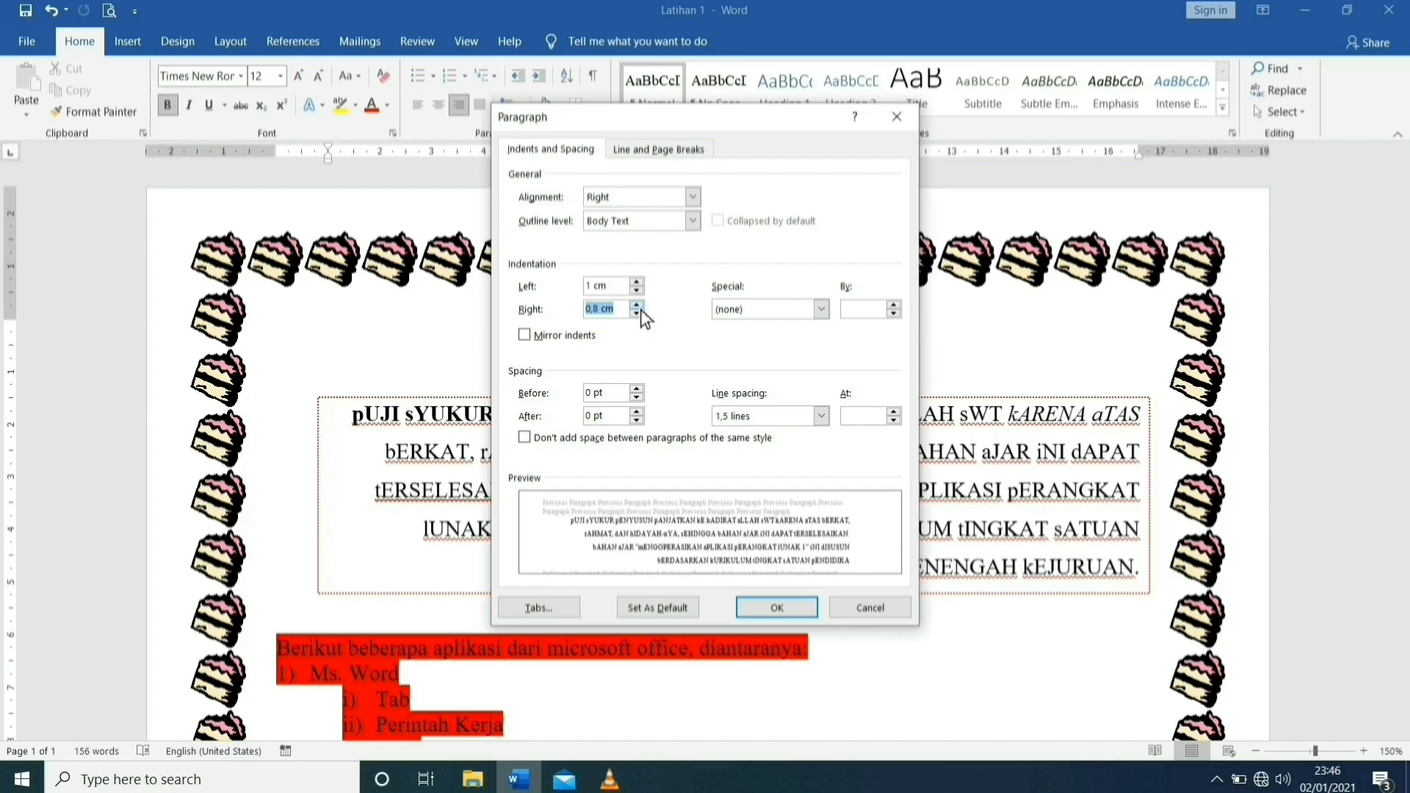
pyautogui.click(638, 306)
pyautogui.click(638, 306)
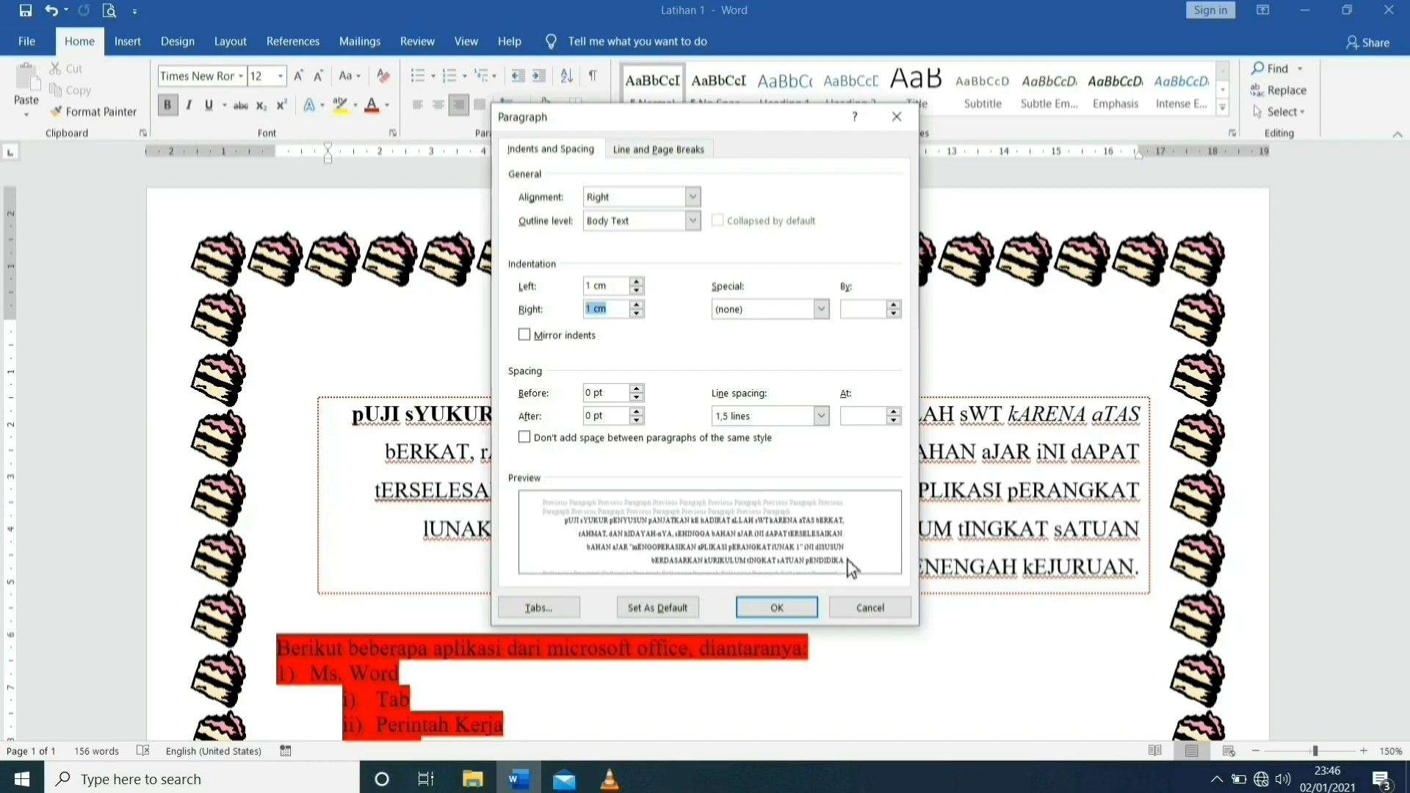
pyautogui.click(779, 617)
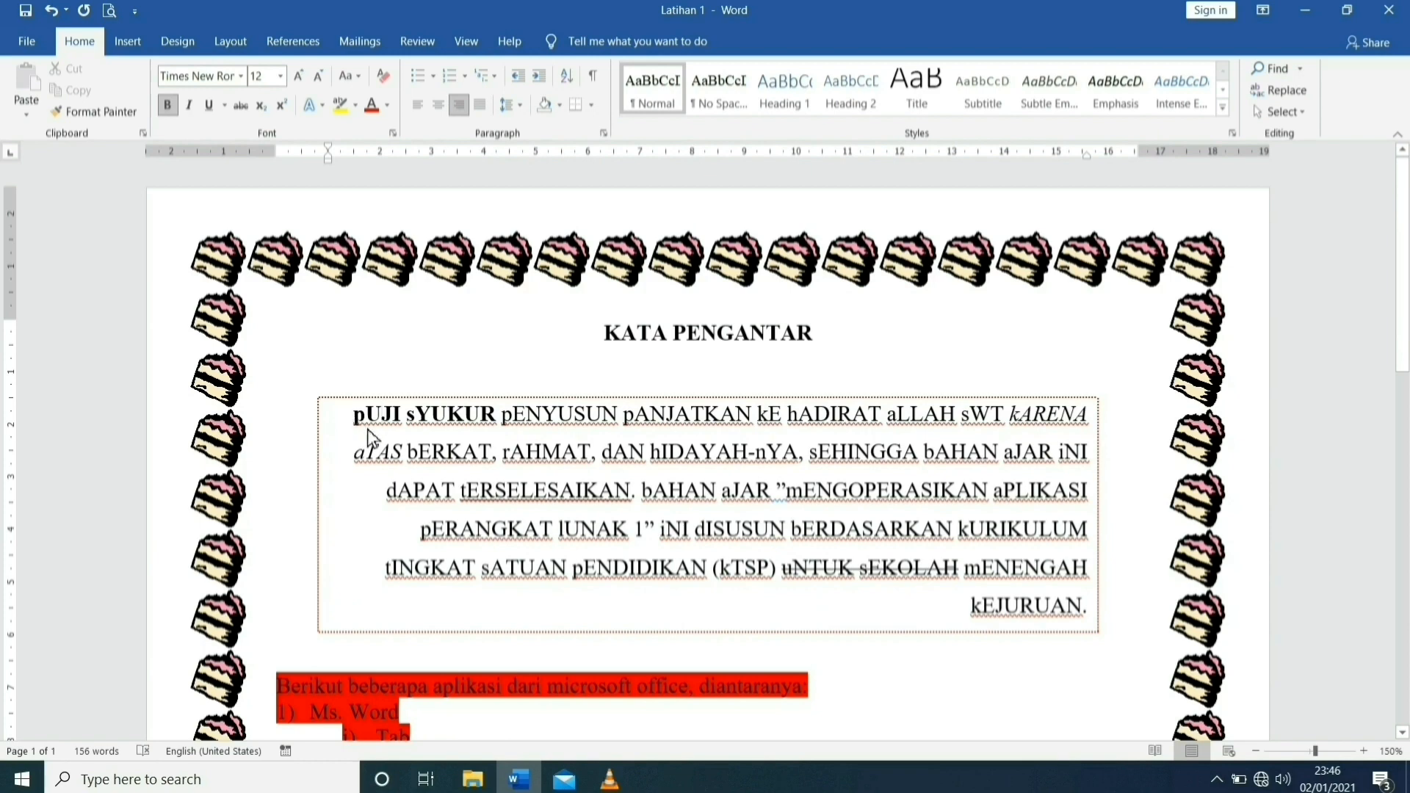
# Choose 1,5 lines as the opening paragraph's line spacing in the Paragraph settings and apply it
pyautogui.moveTo(354, 414); pyautogui.dragTo(1097, 617)
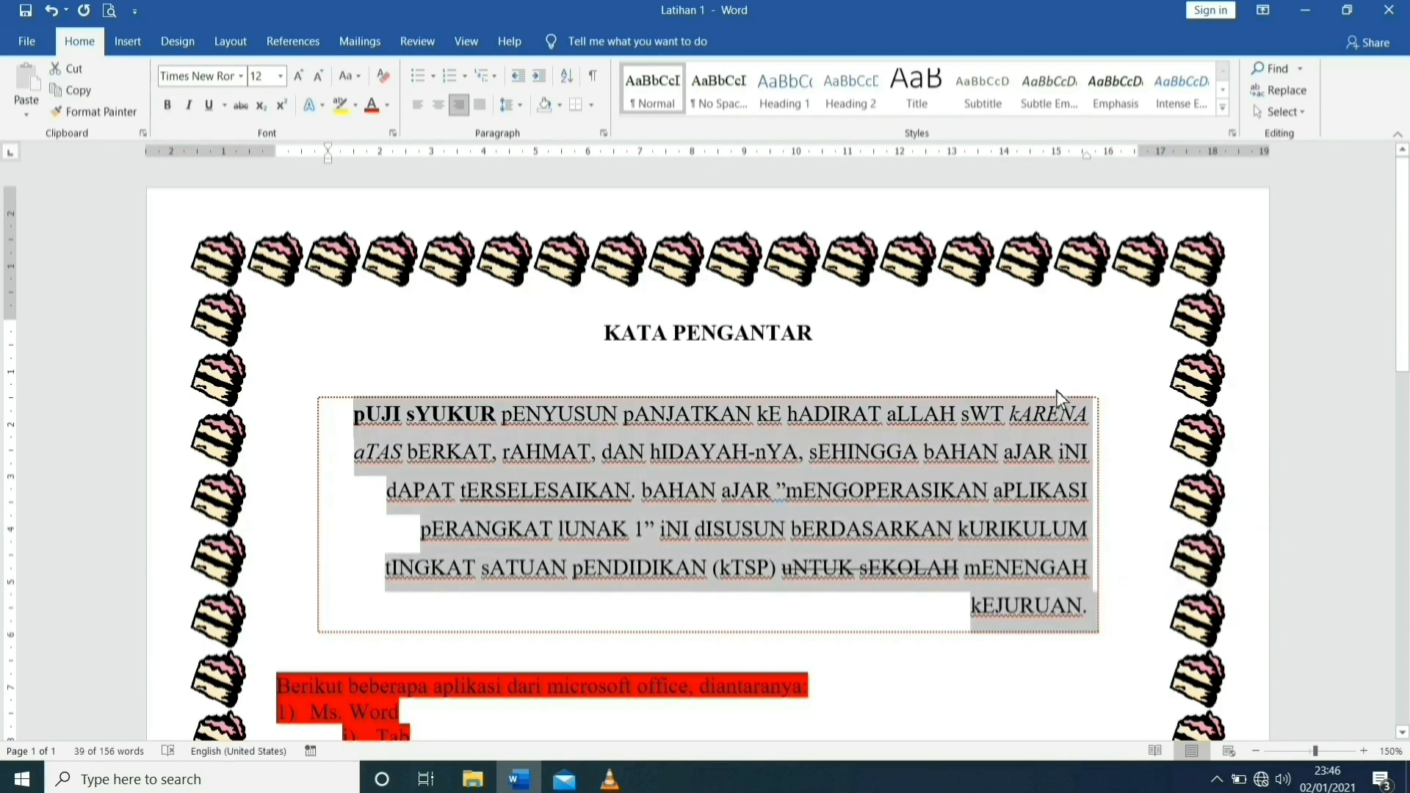
pyautogui.moveTo(1090, 158); pyautogui.dragTo(1089, 157)
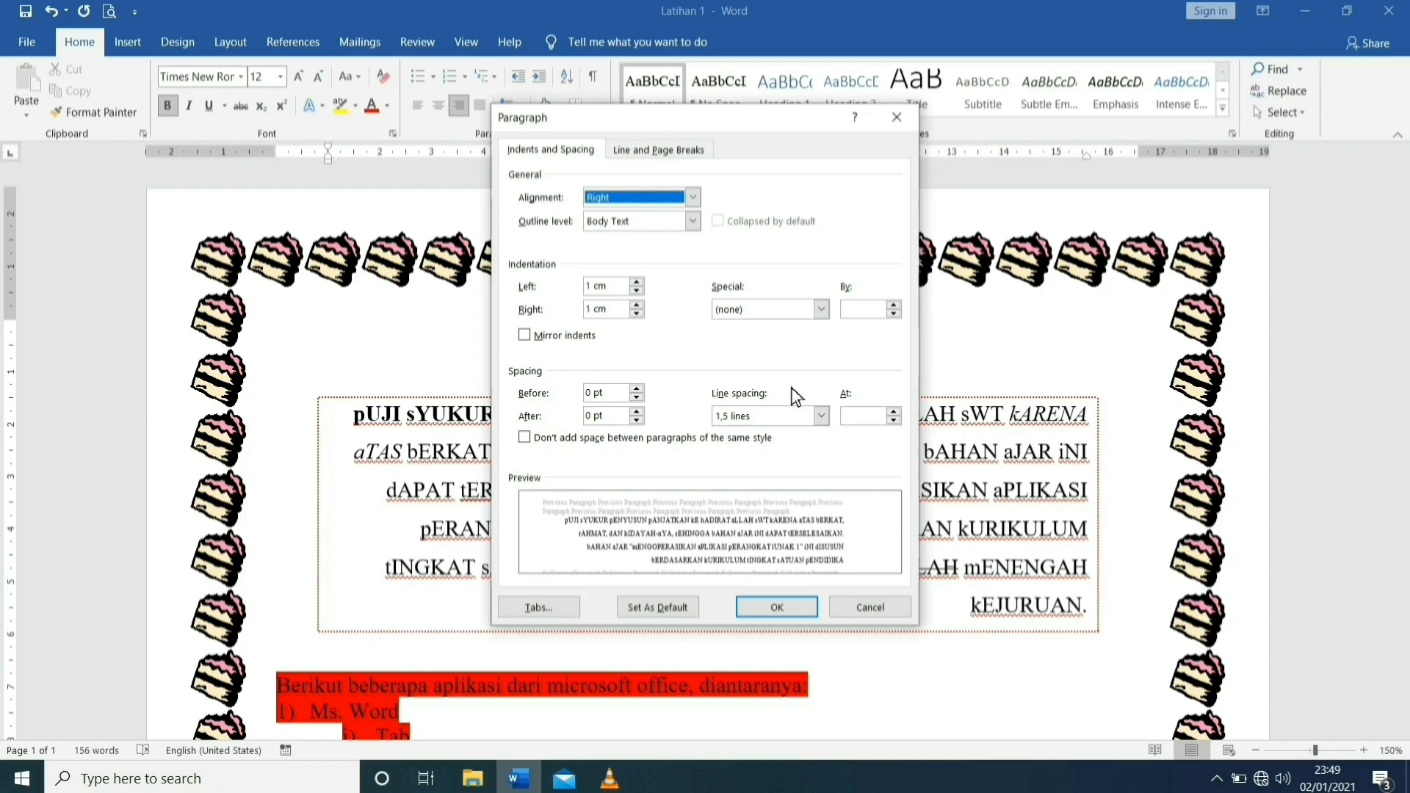
pyautogui.hotkey('alt', 'n')
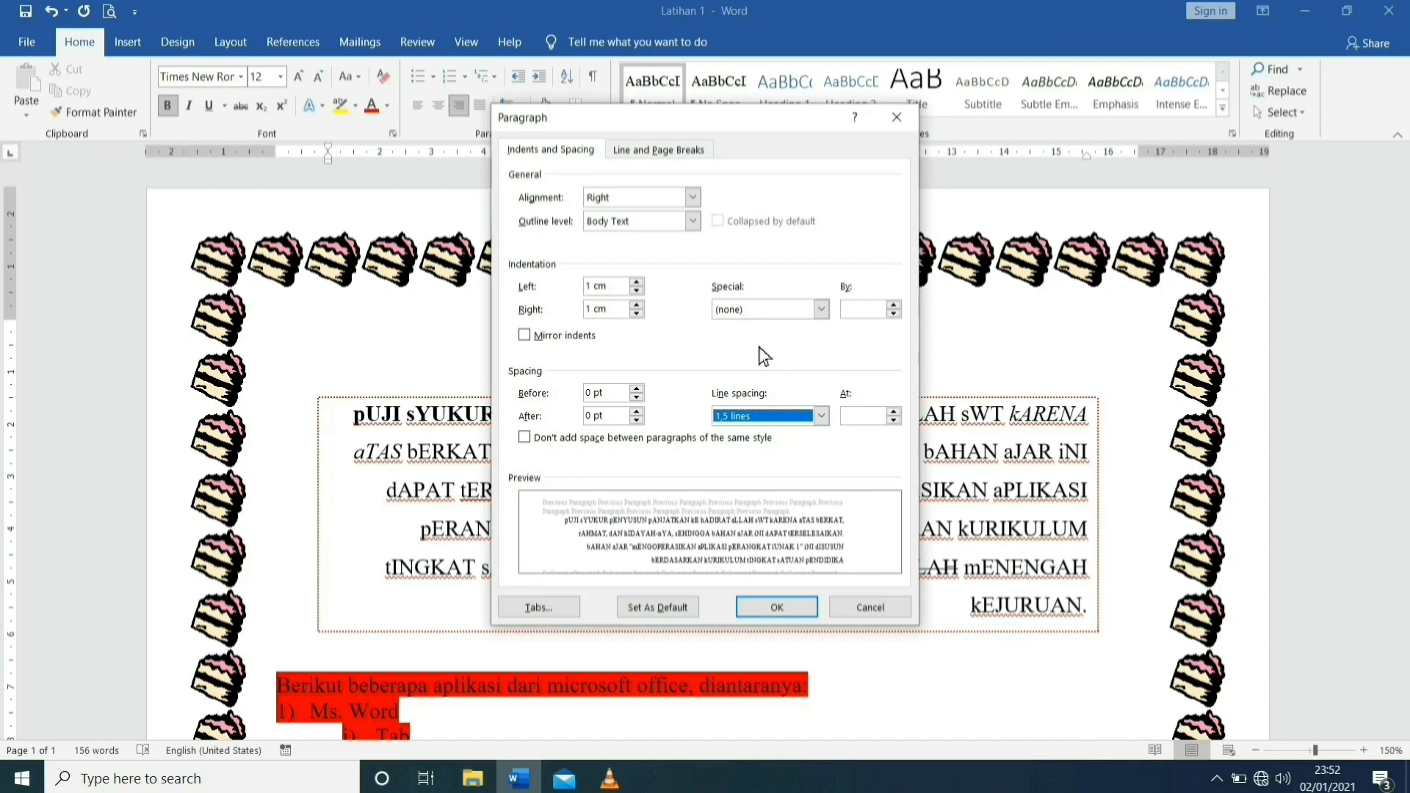
pyautogui.click(824, 418)
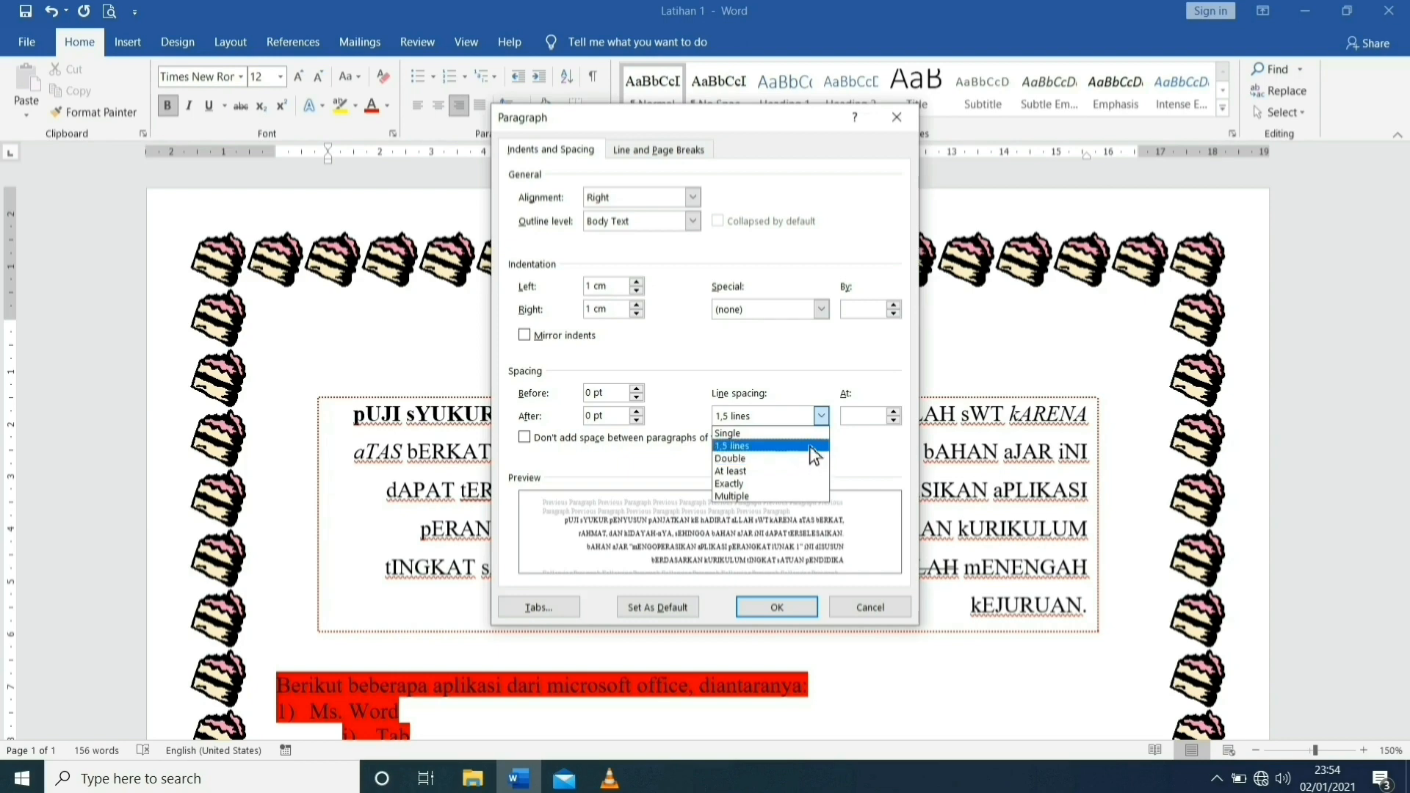
pyautogui.click(810, 447)
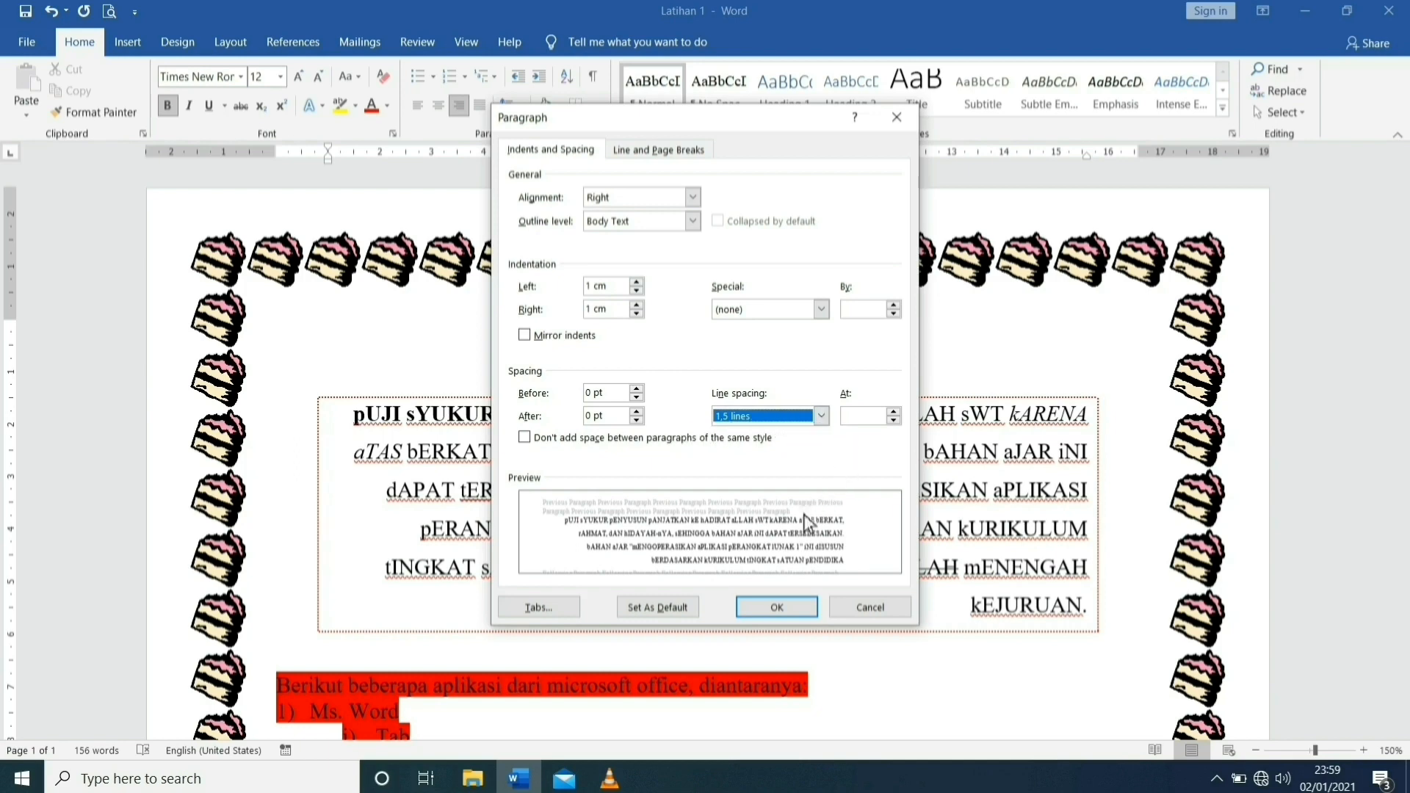
pyautogui.click(777, 608)
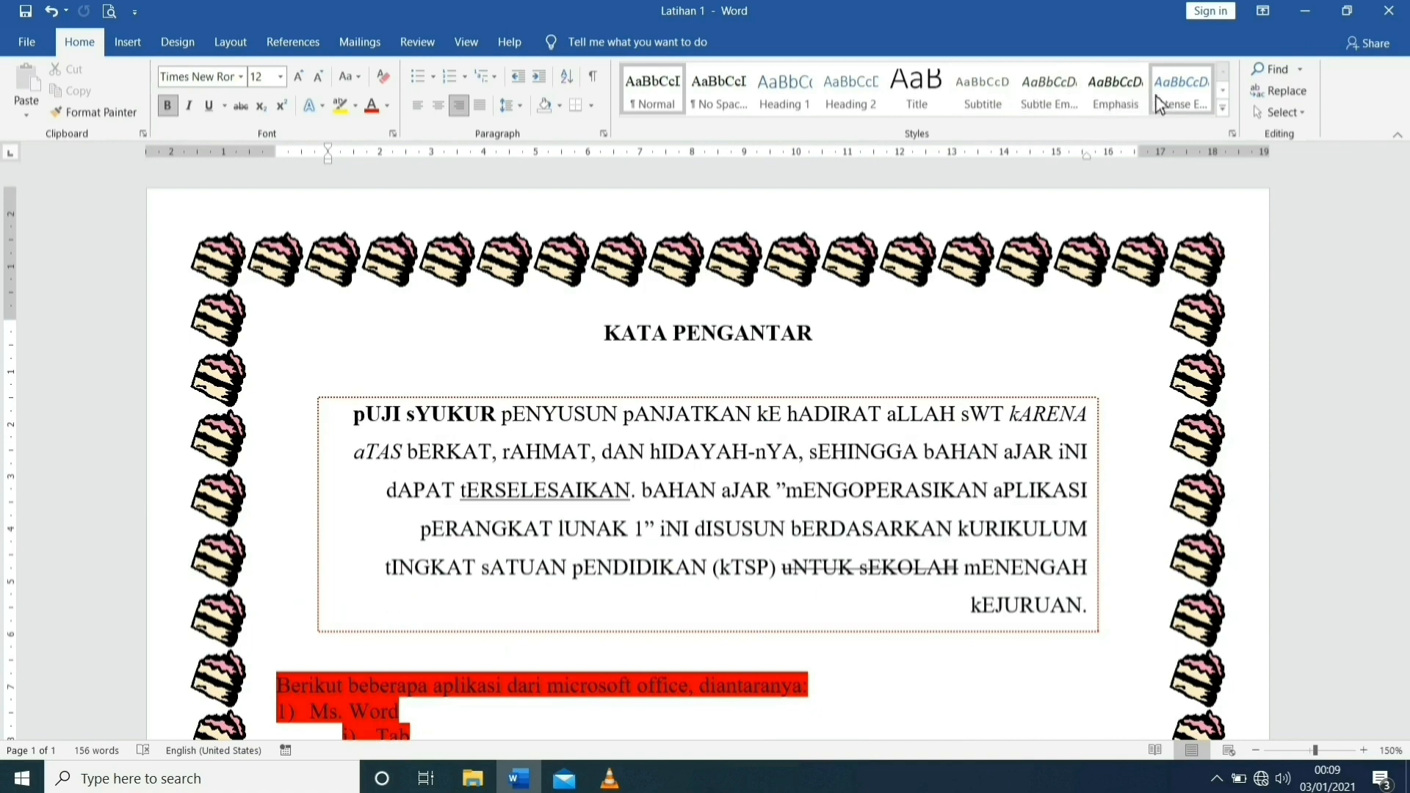
# Apply the Title style to the opening paragraph and look over the restyled text
pyautogui.click(1225, 93)
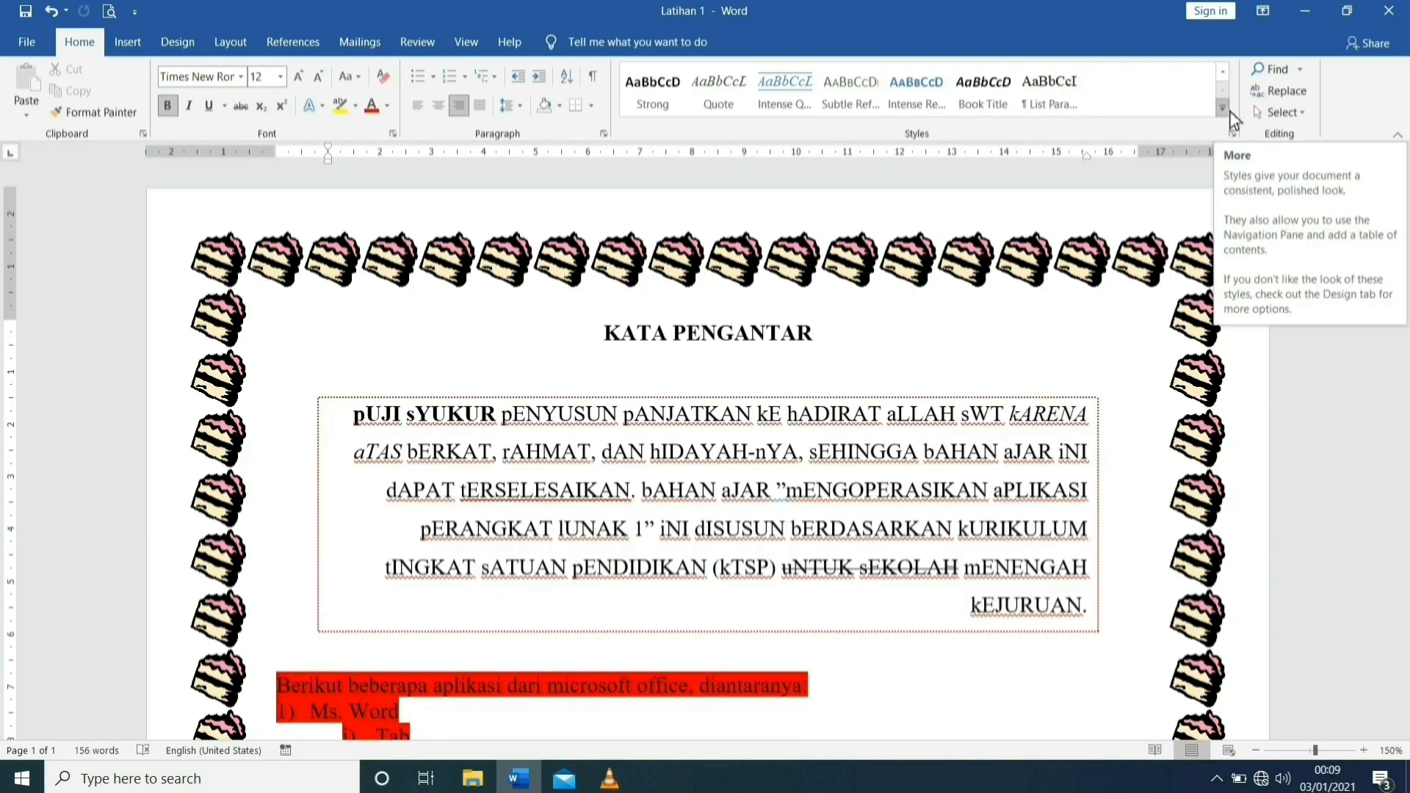
pyautogui.click(1223, 109)
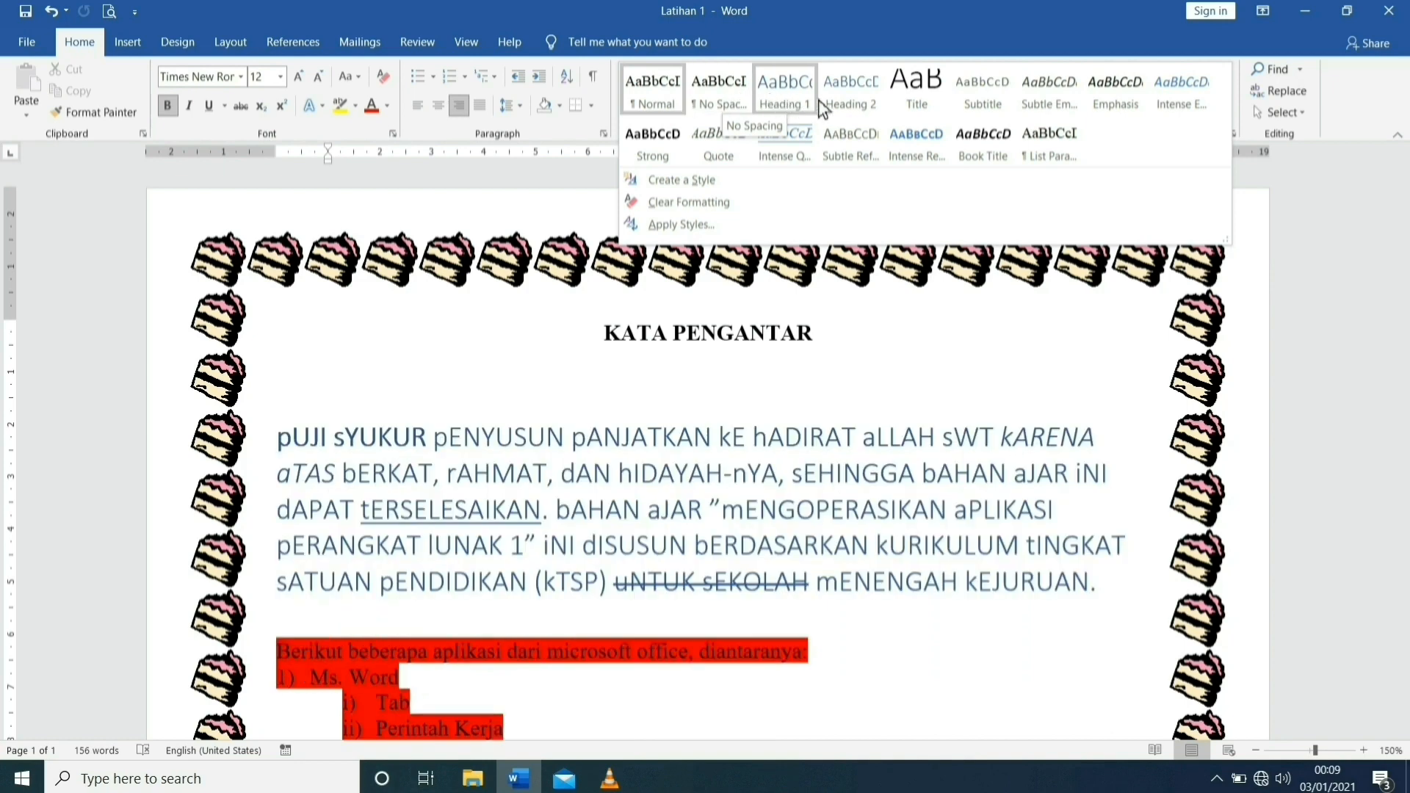
pyautogui.click(923, 103)
pyautogui.scroll(-1, 288, 382)
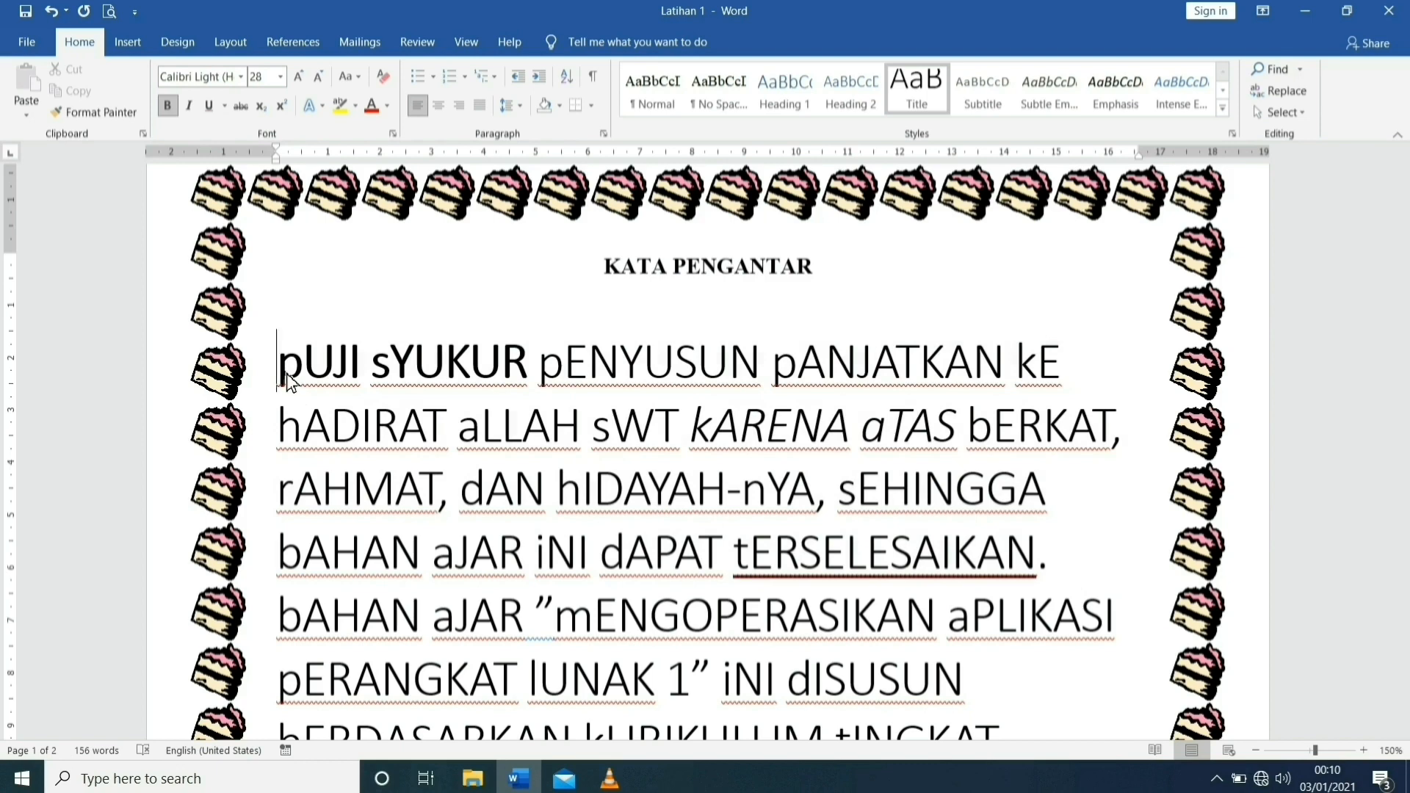
pyautogui.moveTo(286, 376); pyautogui.dragTo(1061, 565)
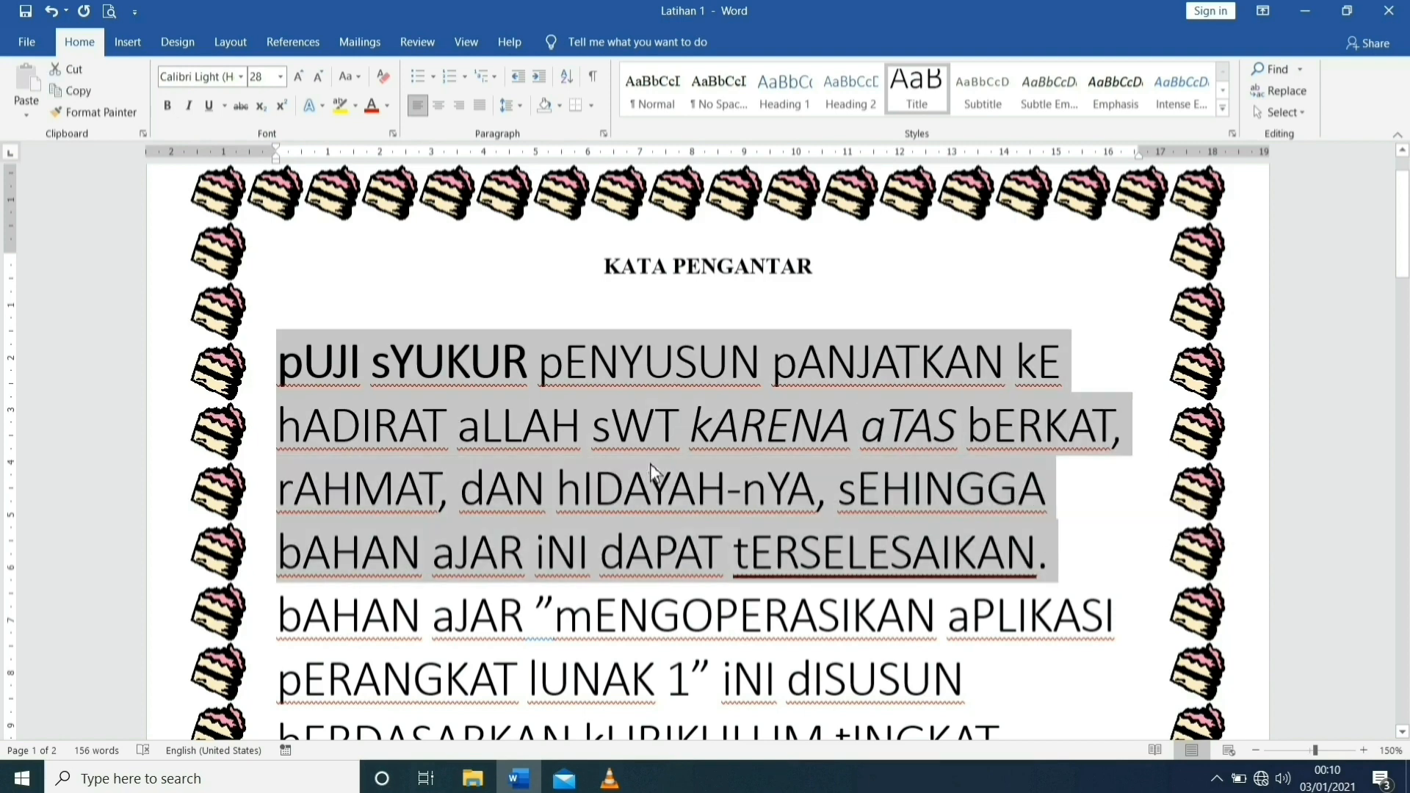
pyautogui.click(285, 391)
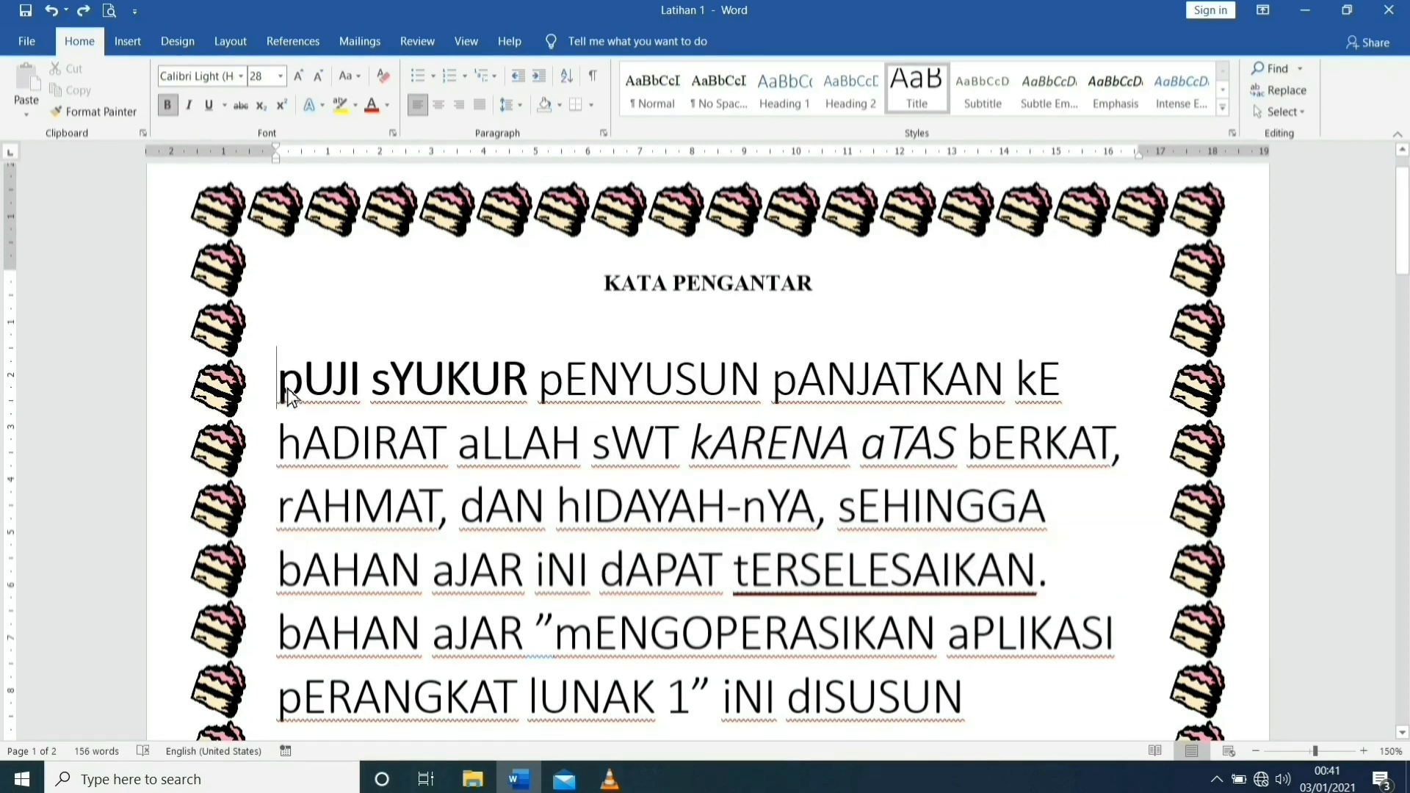
# Search the document for "ajar", overwrite its second occurrence in the opening paragraph with "belajar" and close the search
pyautogui.click(1274, 73)
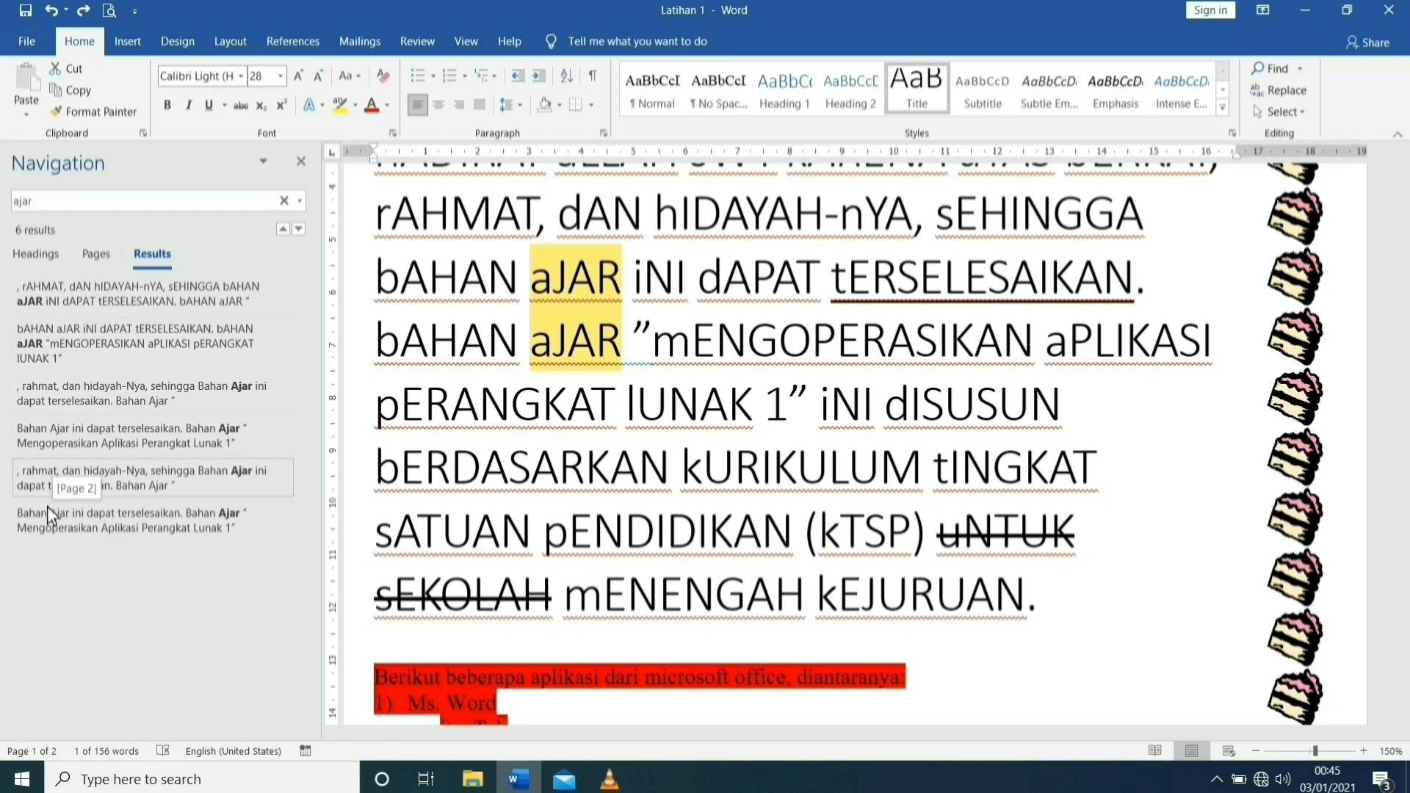
pyautogui.click(97, 354)
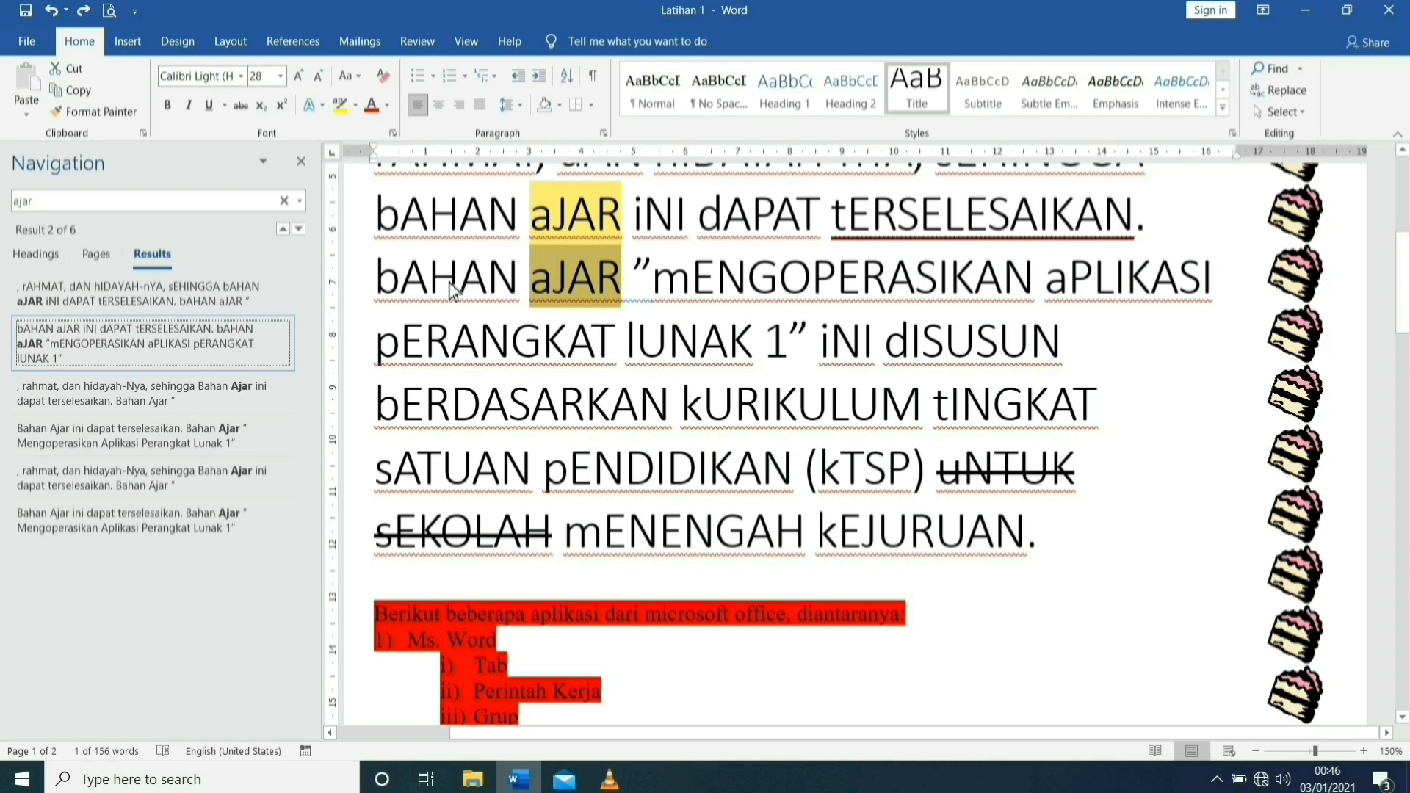
pyautogui.click(531, 284)
pyautogui.click(533, 288)
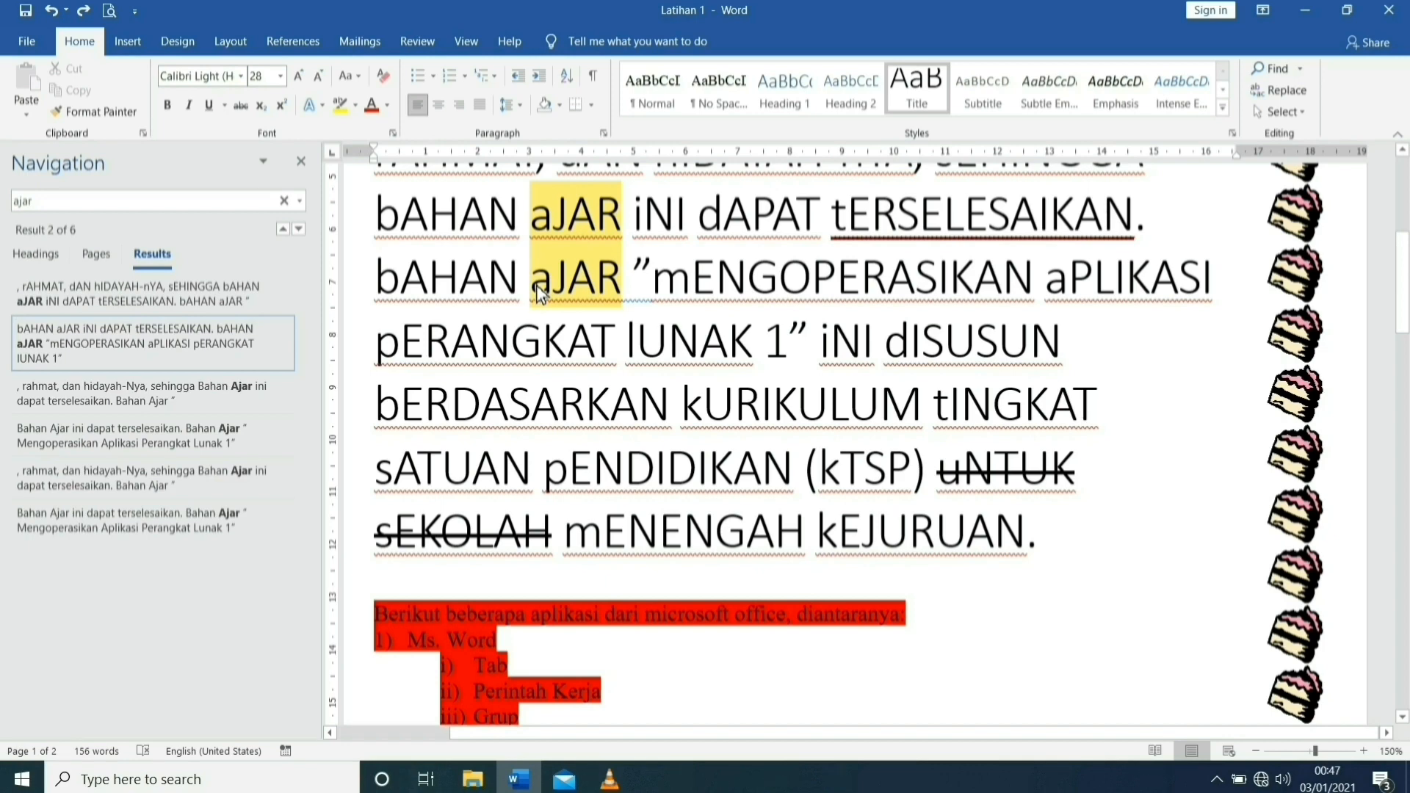
pyautogui.moveTo(537, 286); pyautogui.dragTo(630, 289)
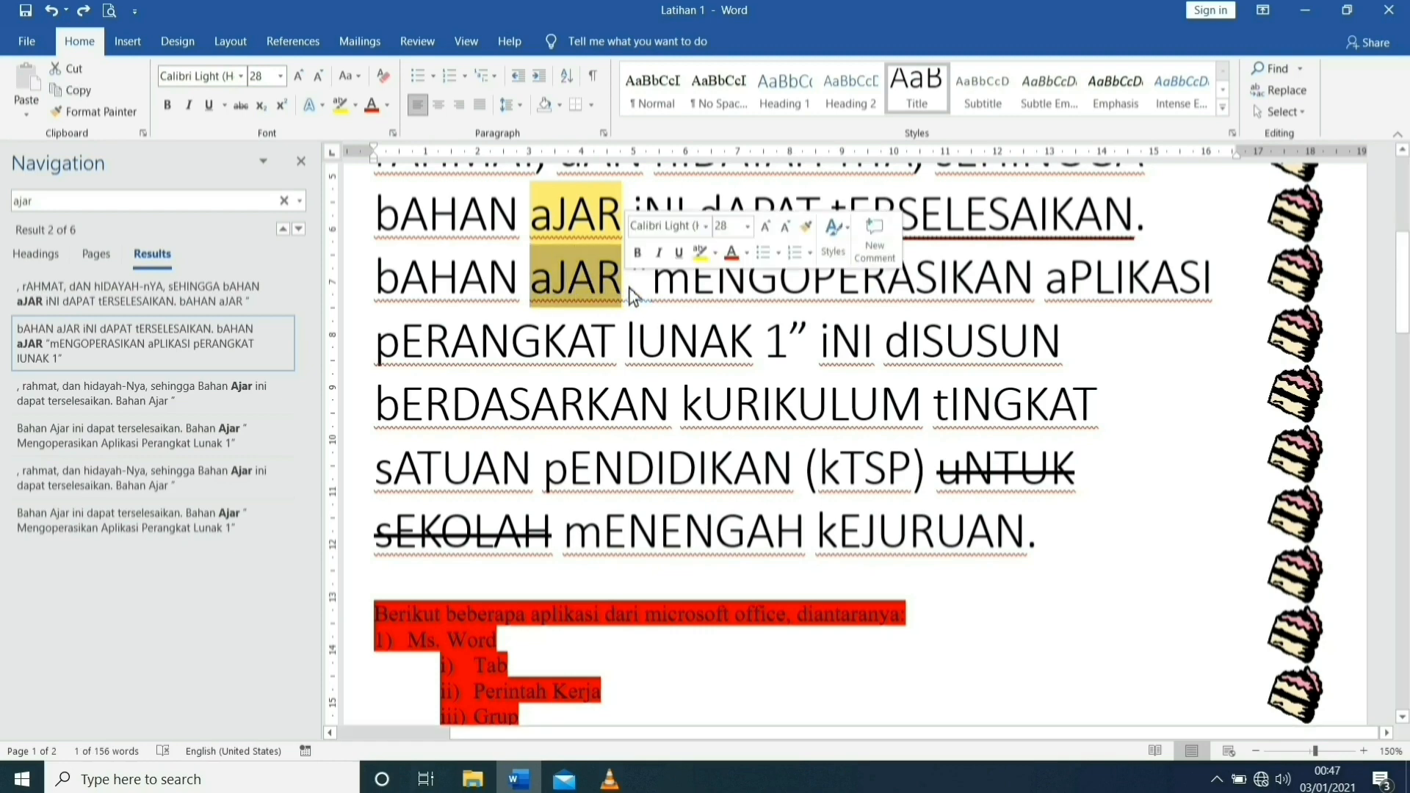
pyautogui.write('belajar')
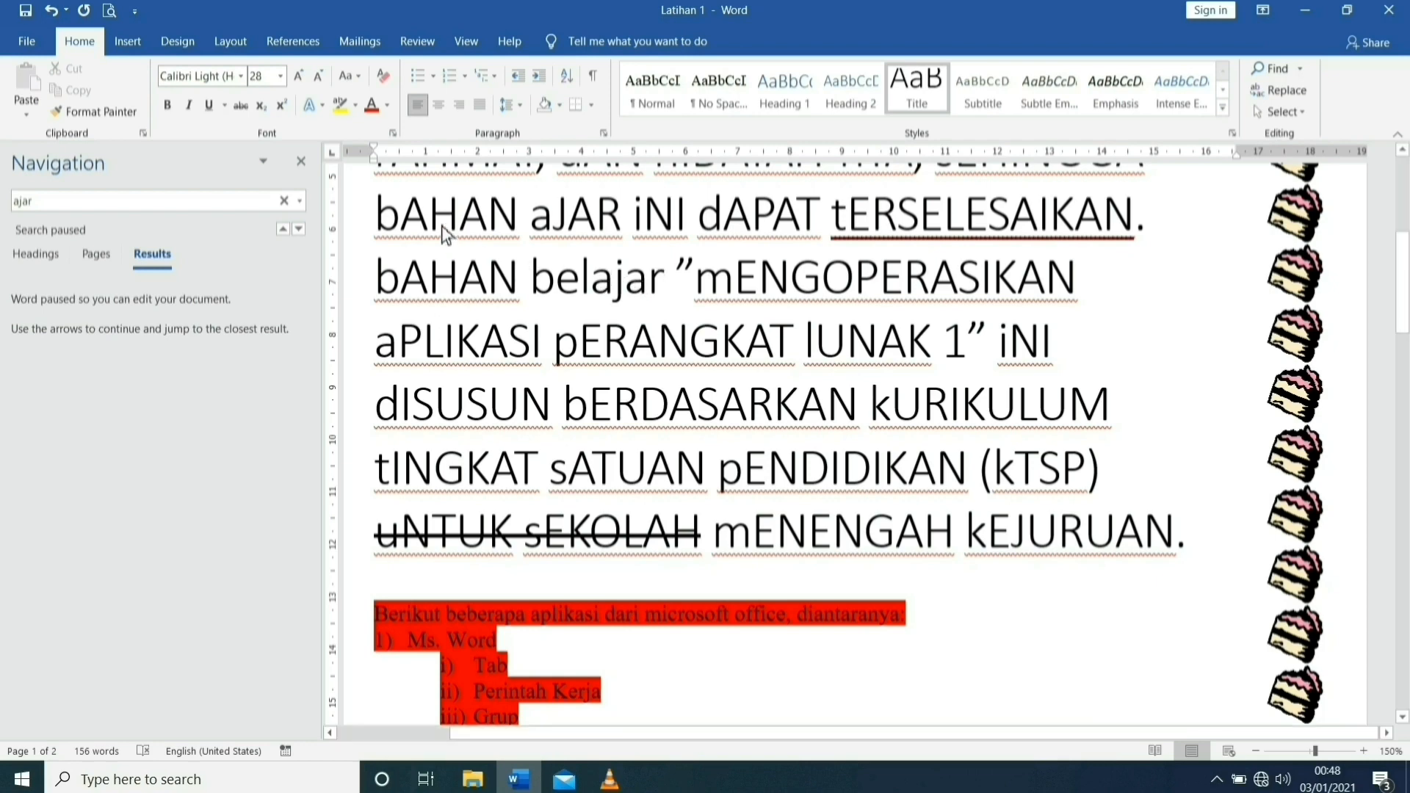
pyautogui.click(302, 162)
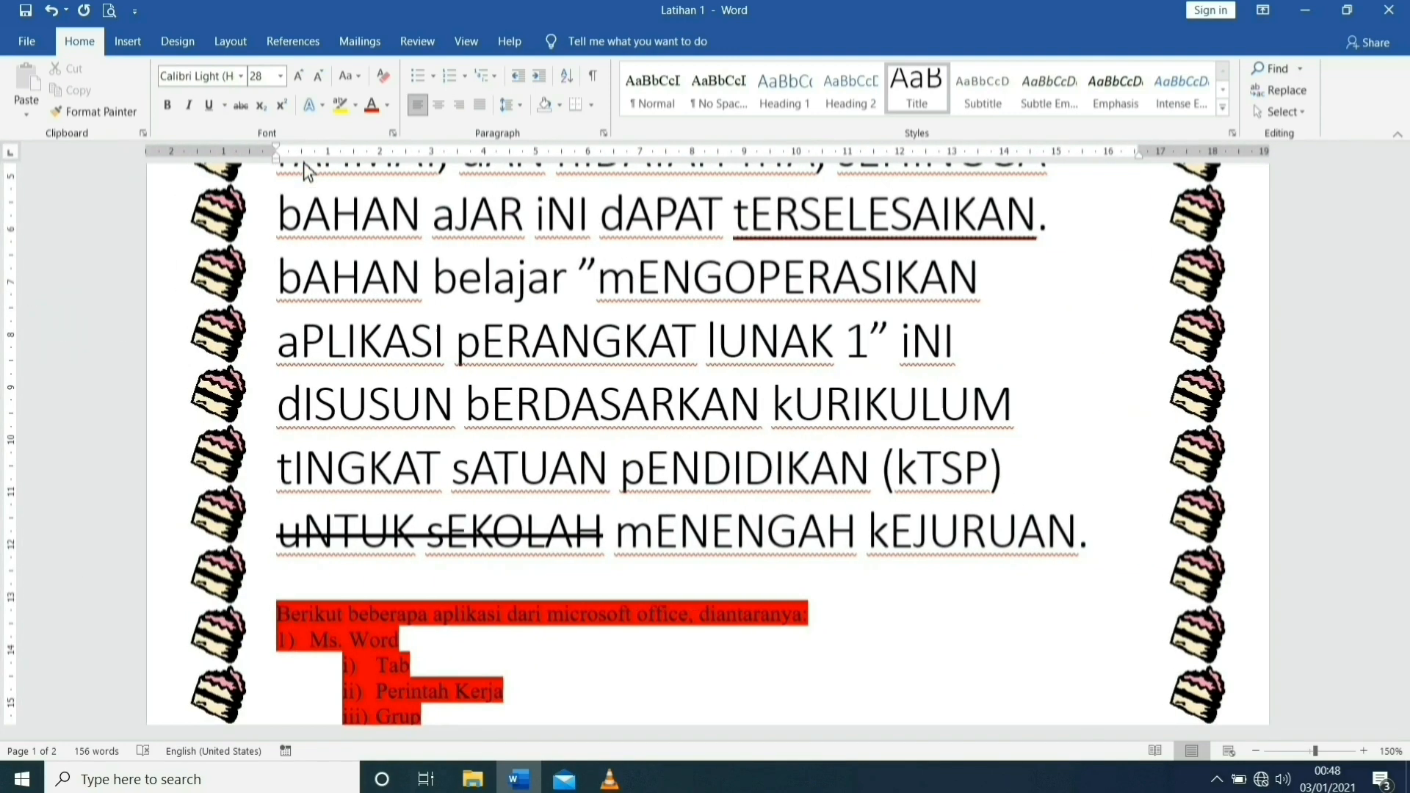
# From the start of the opening paragraph, find "lunak" and replace its first two occurrences with "microsoft word"
pyautogui.scroll(4, 283, 309)
pyautogui.click(283, 308)
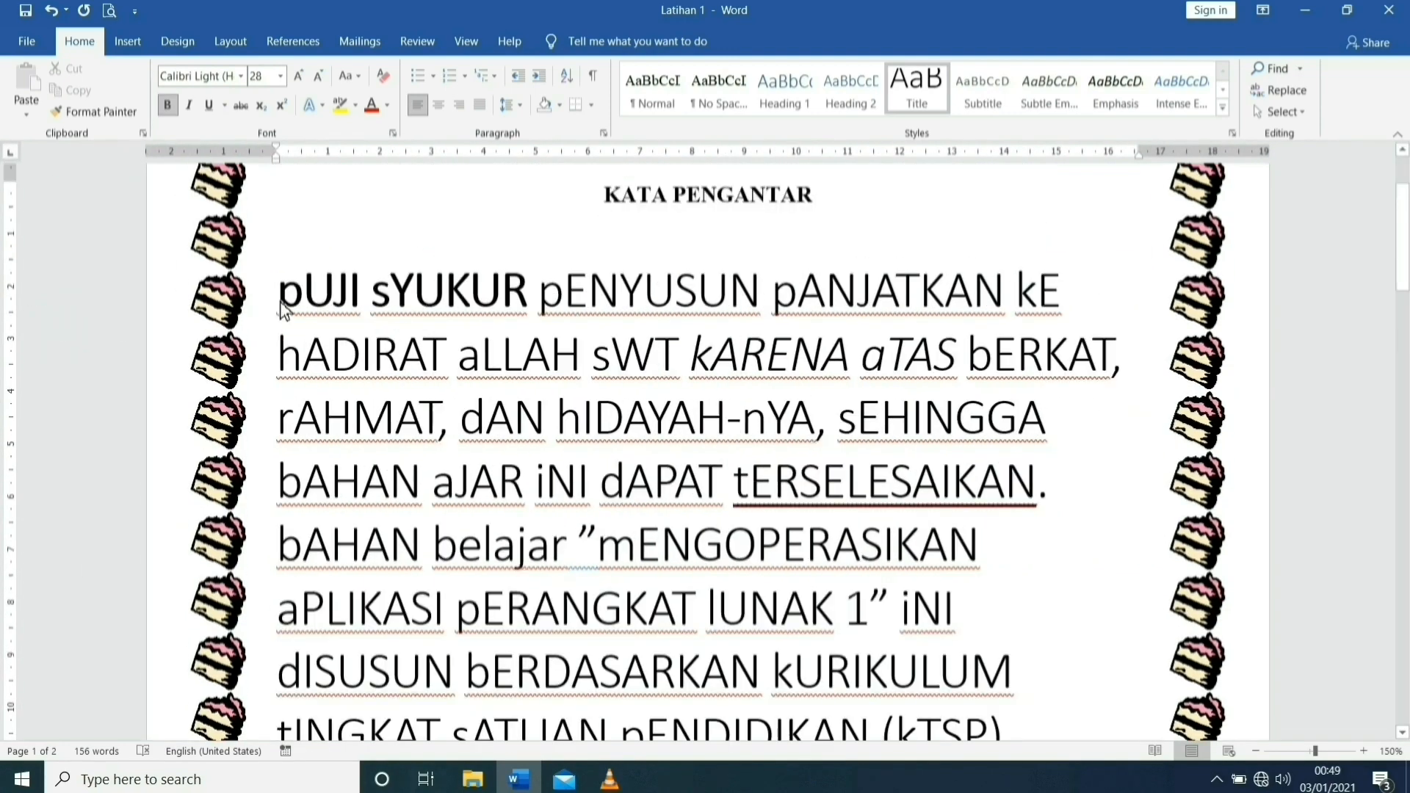
pyautogui.click(1278, 91)
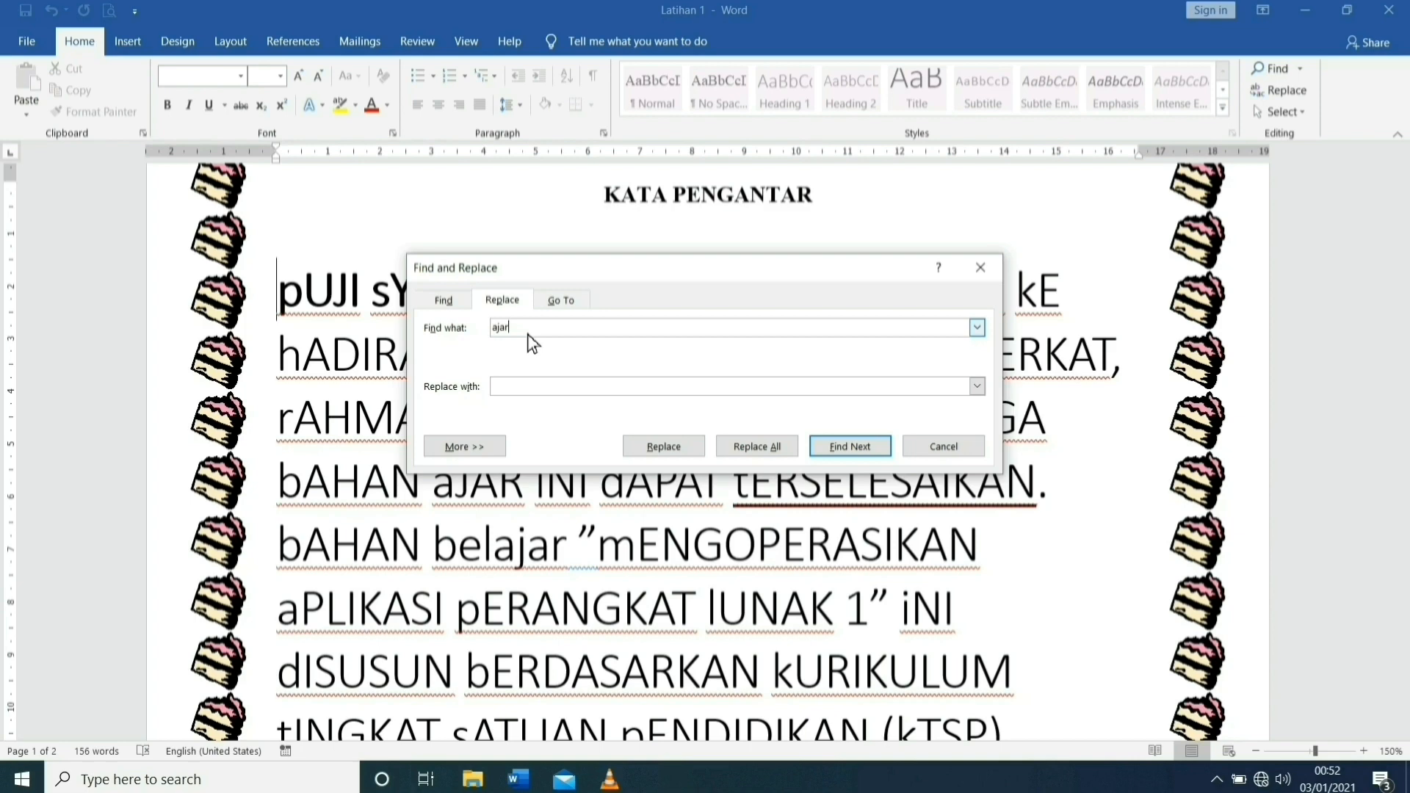
pyautogui.moveTo(529, 334); pyautogui.dragTo(490, 332)
pyautogui.write('lunak')
pyautogui.write('rd')
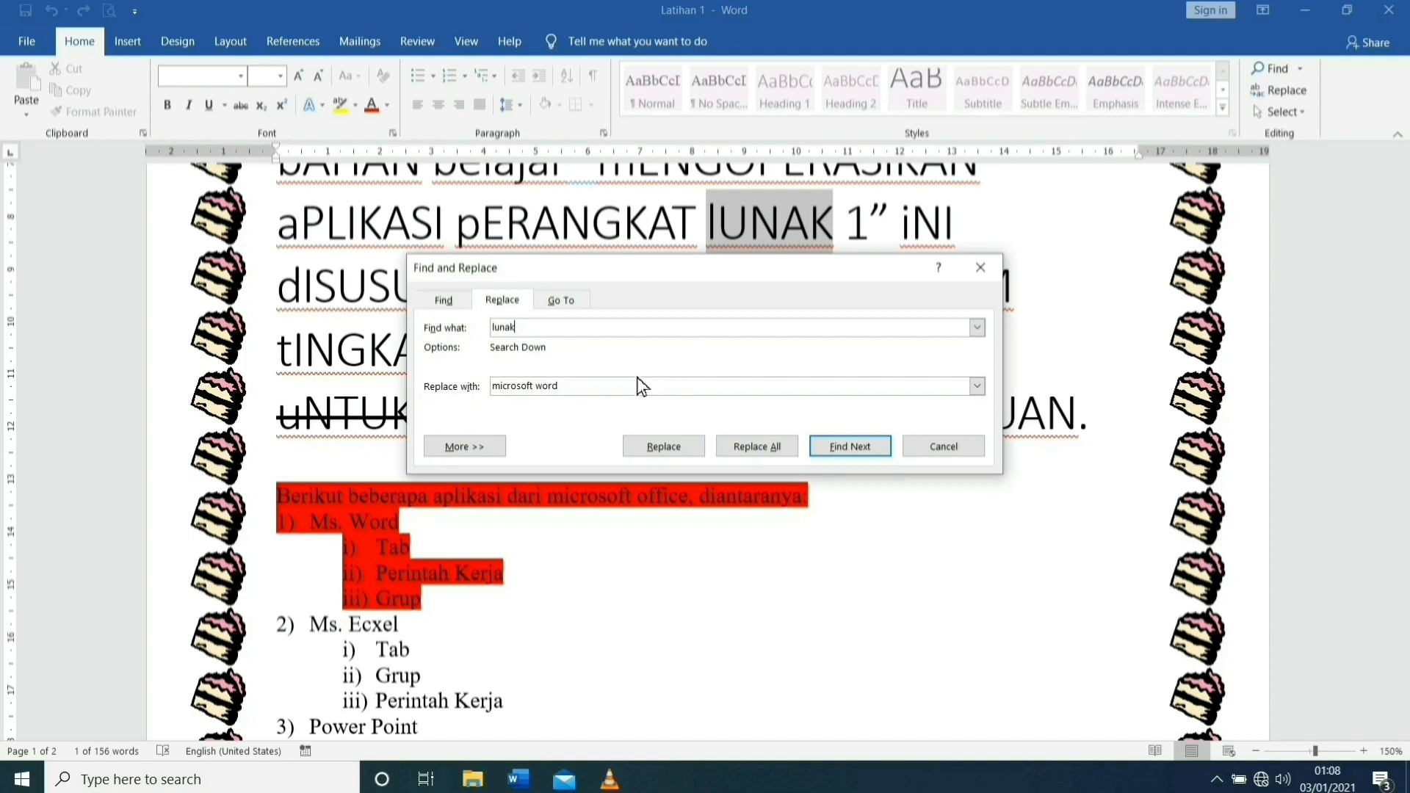
pyautogui.click(661, 452)
pyautogui.click(659, 452)
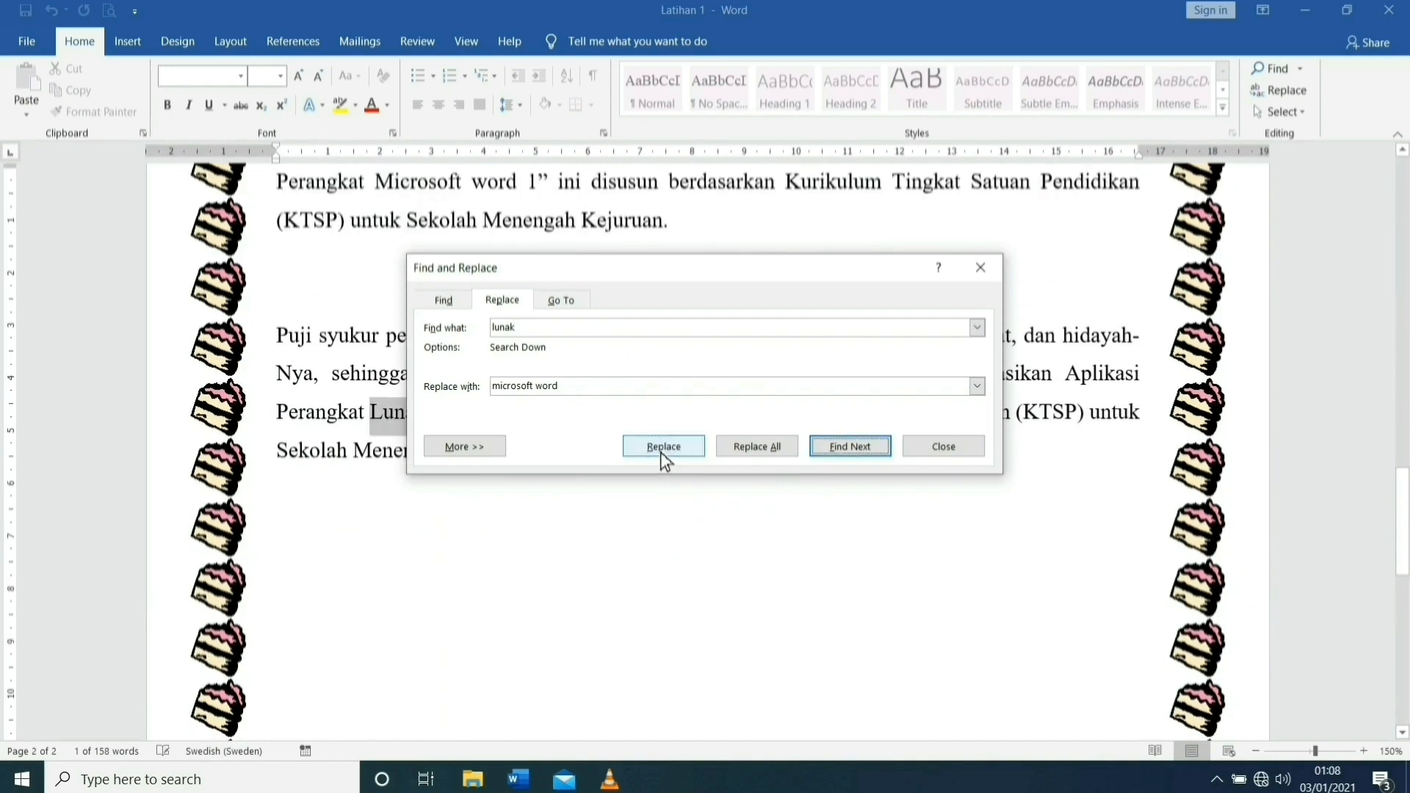
# Replace the third occurrence of "lunak" with "microsoft word", continue searching from the document's beginning and close Find and Replace
pyautogui.click(659, 451)
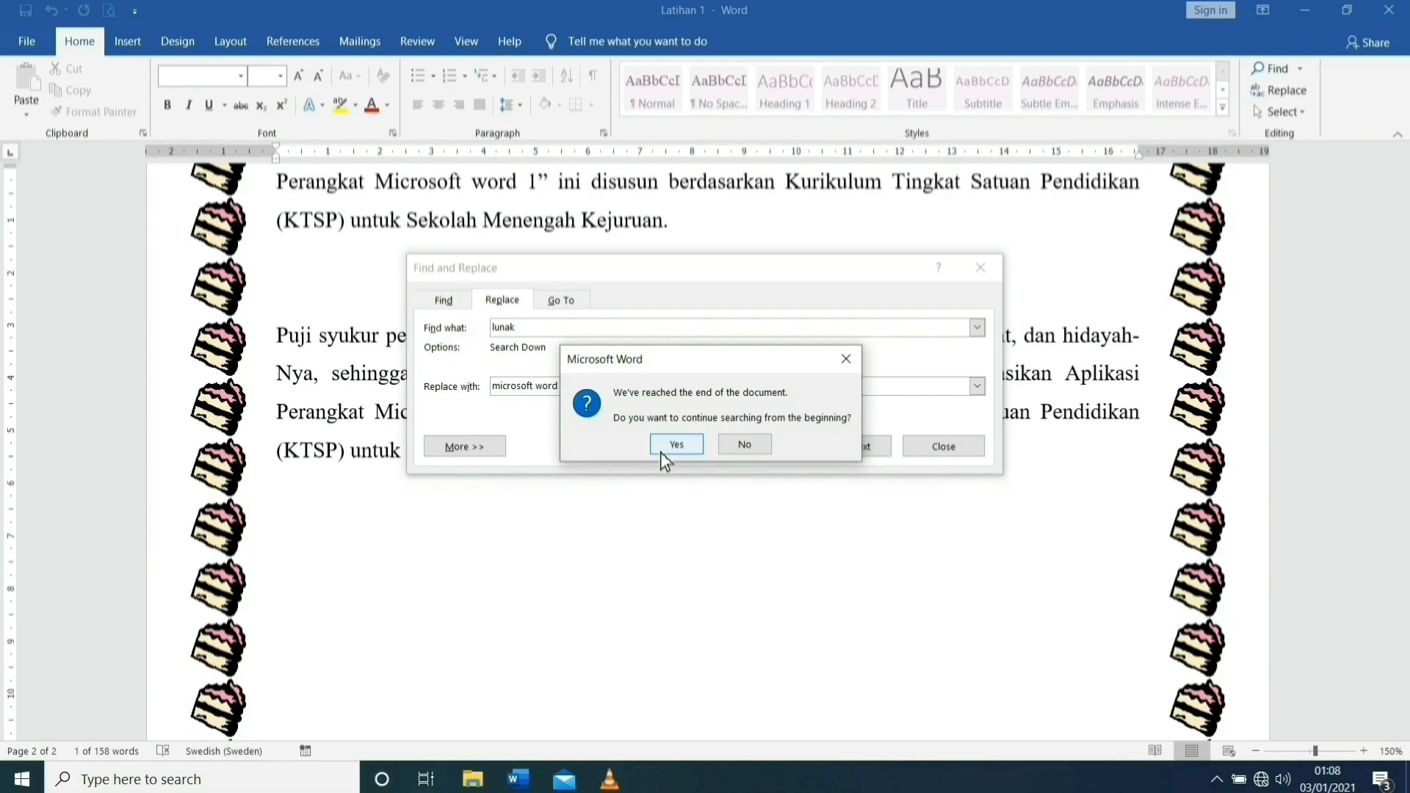
pyautogui.click(672, 449)
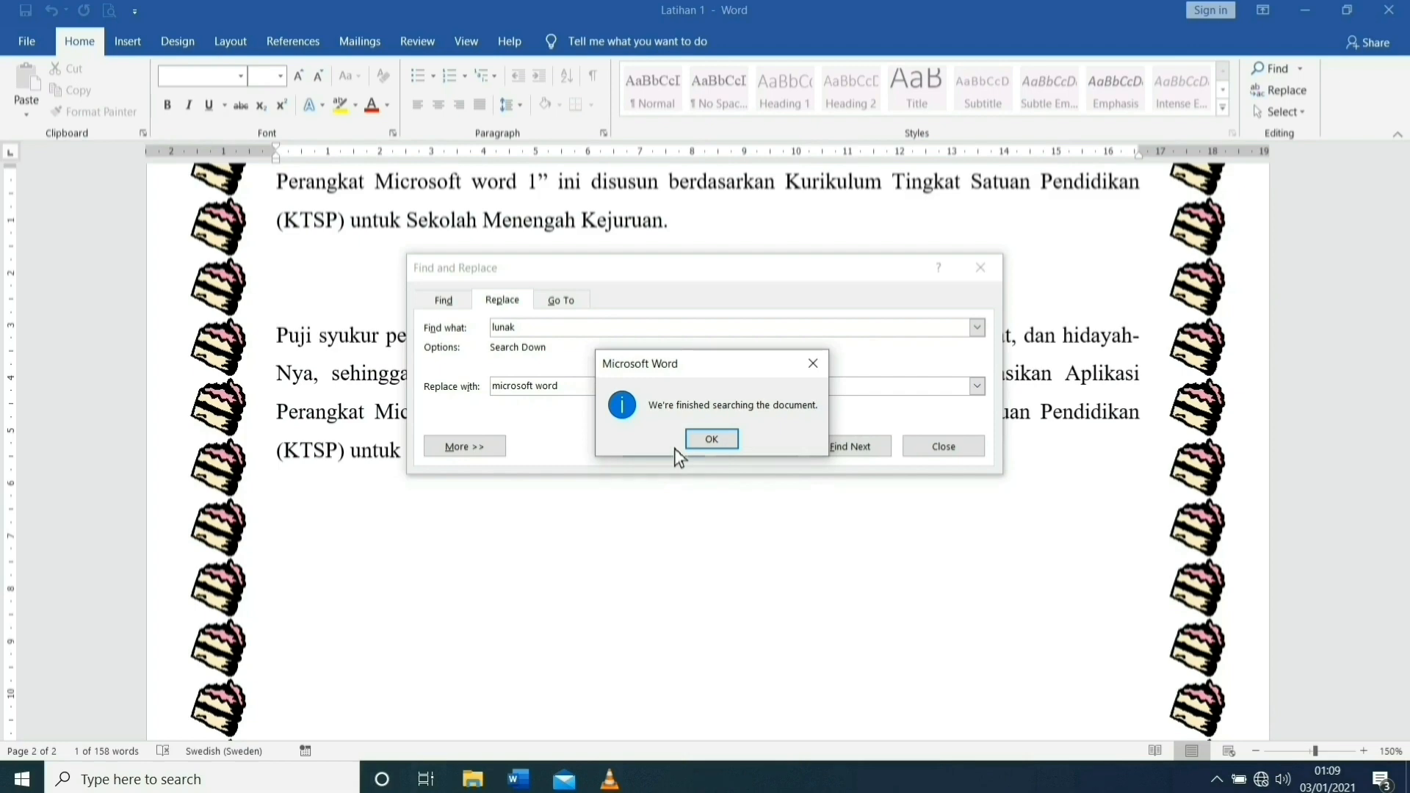
pyautogui.click(725, 445)
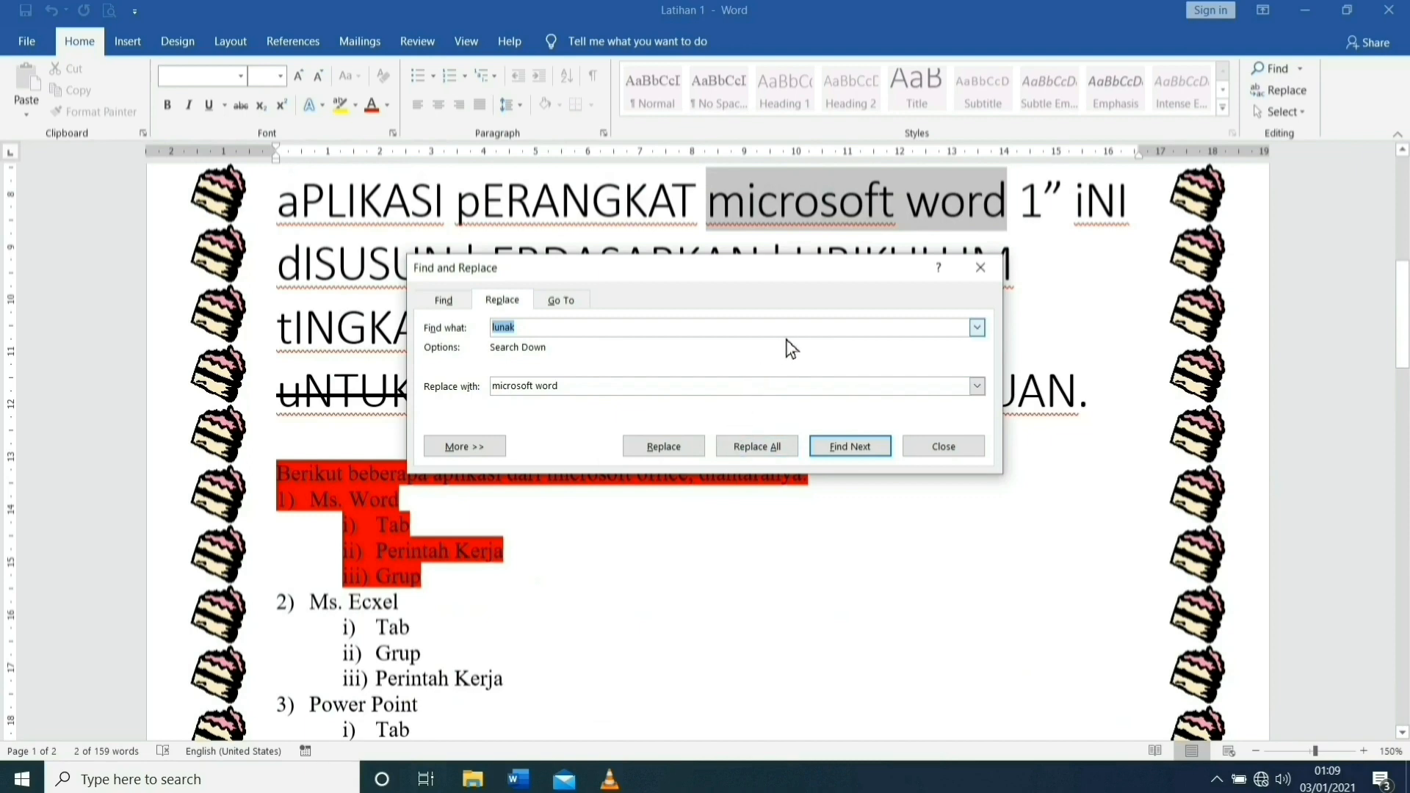
pyautogui.click(943, 450)
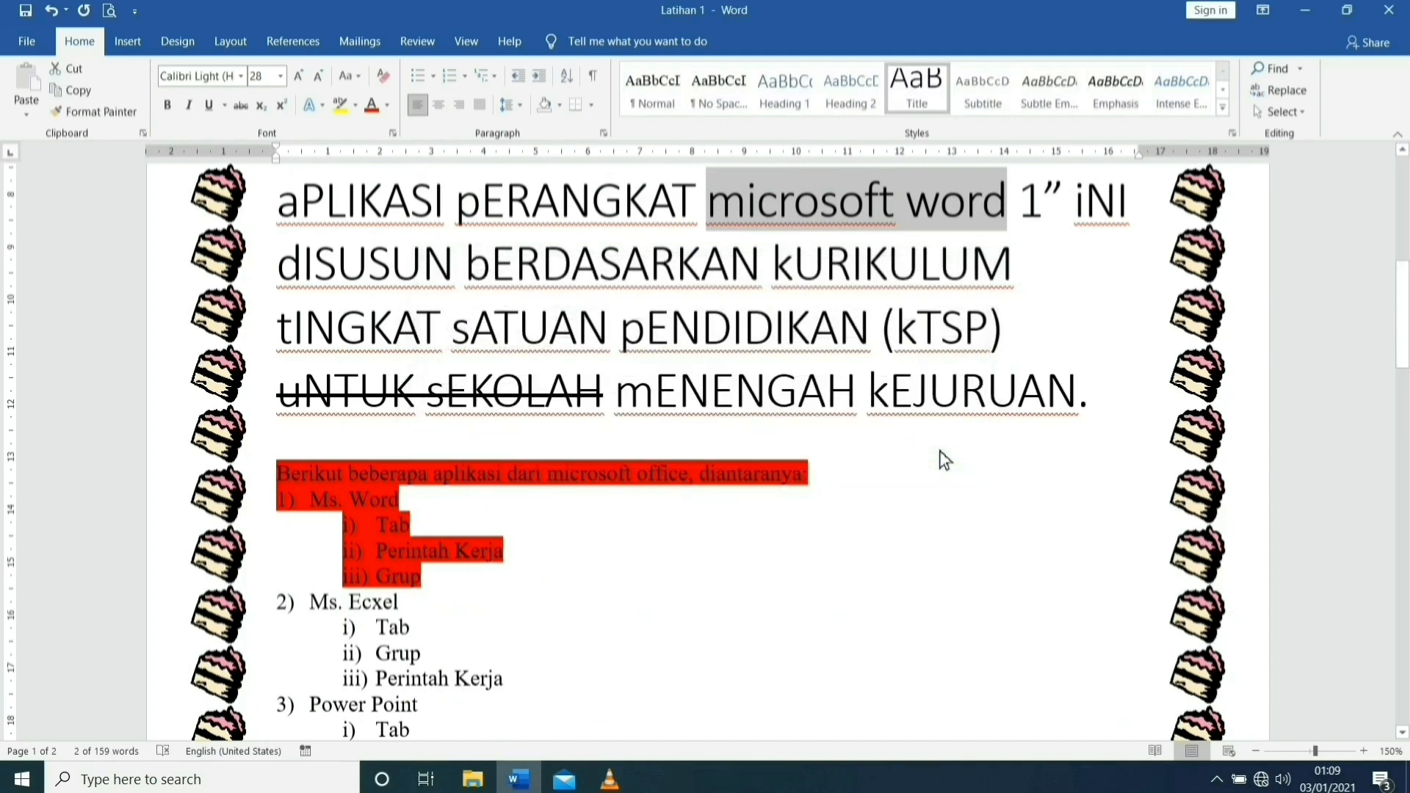
# Check each of the three places where "microsoft word" was substituted, in the opening paragraph and on page 2
pyautogui.scroll(2, 845, 352)
pyautogui.click(772, 307)
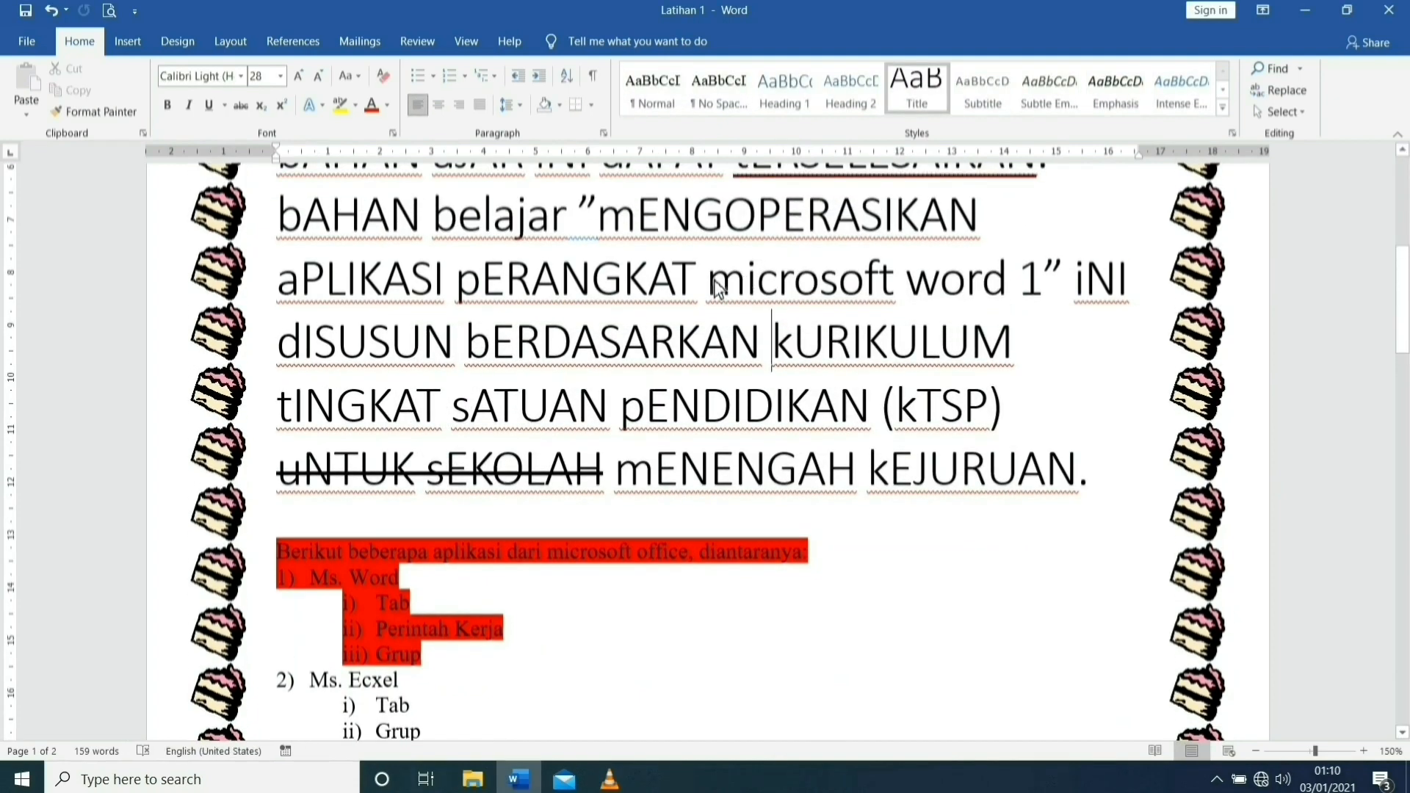
pyautogui.moveTo(714, 280); pyautogui.dragTo(987, 282)
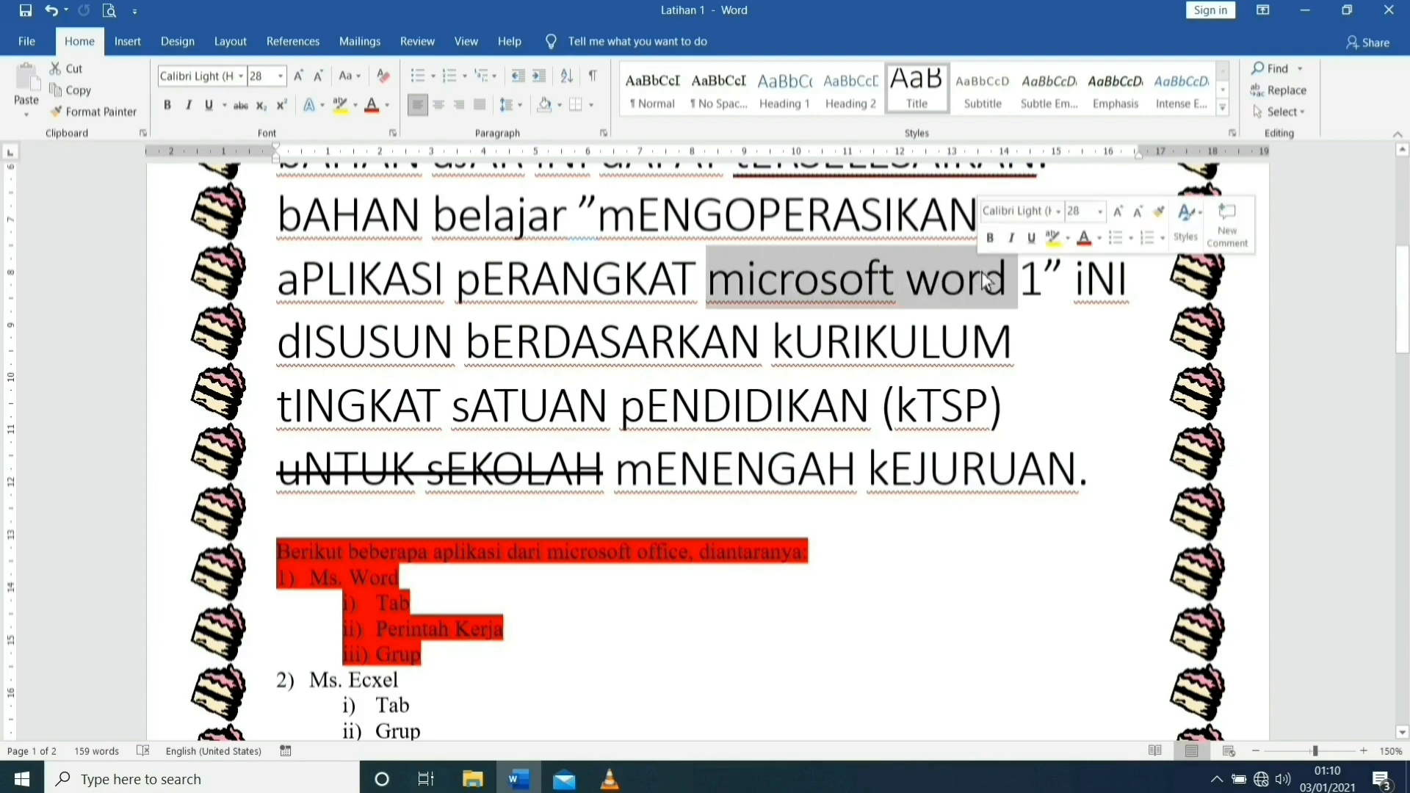
pyautogui.scroll(-10, 607, 475)
pyautogui.scroll(-3, 536, 505)
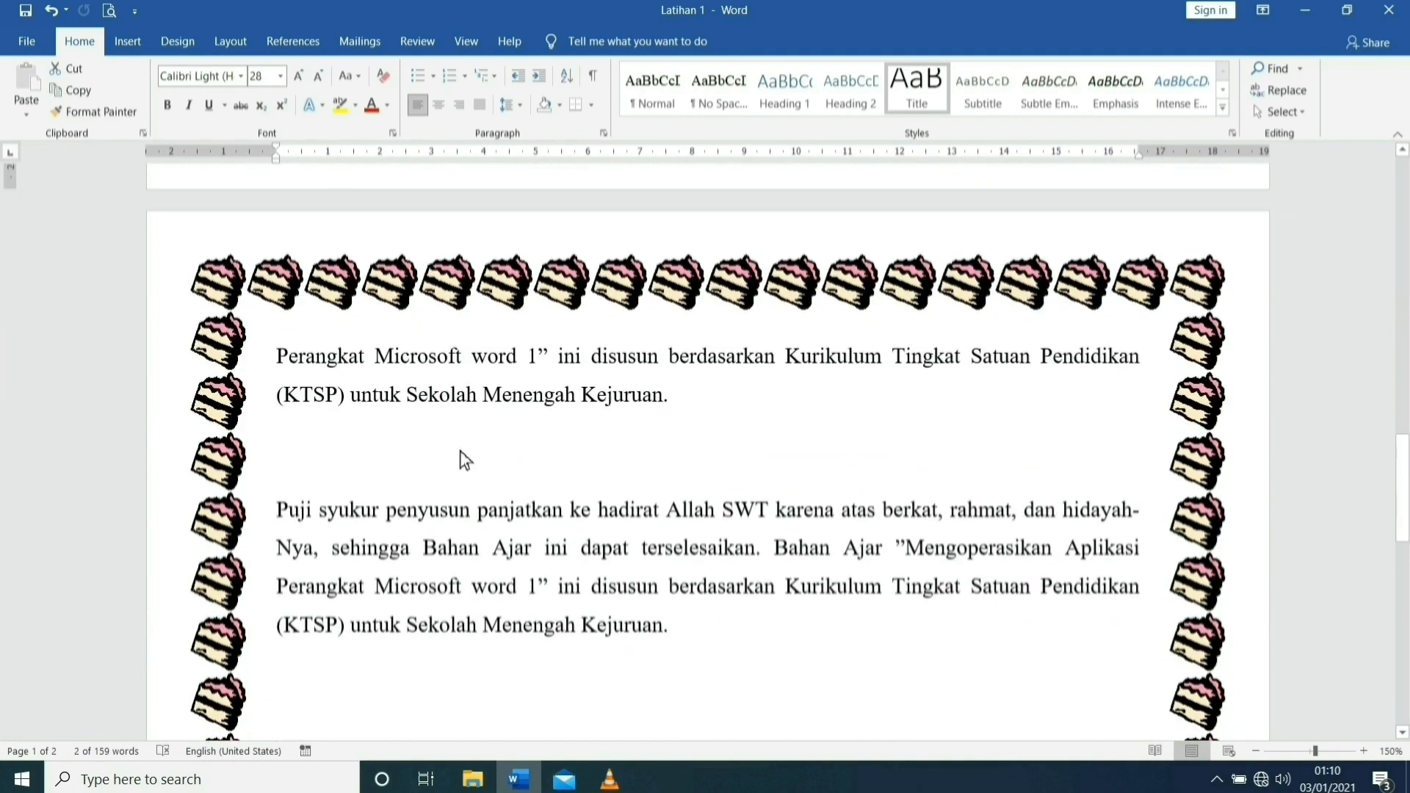
pyautogui.moveTo(377, 355); pyautogui.dragTo(507, 360)
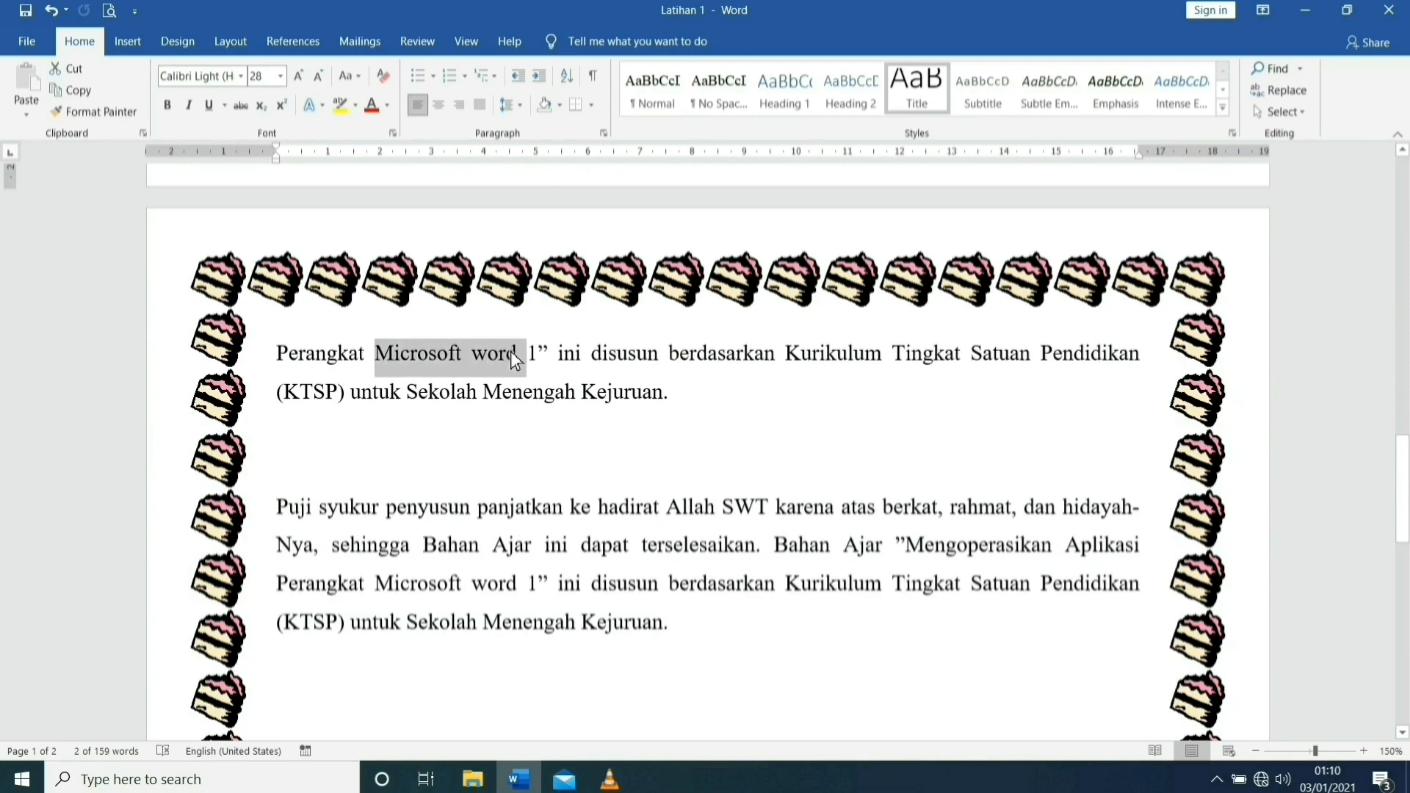
pyautogui.scroll(-2, 411, 478)
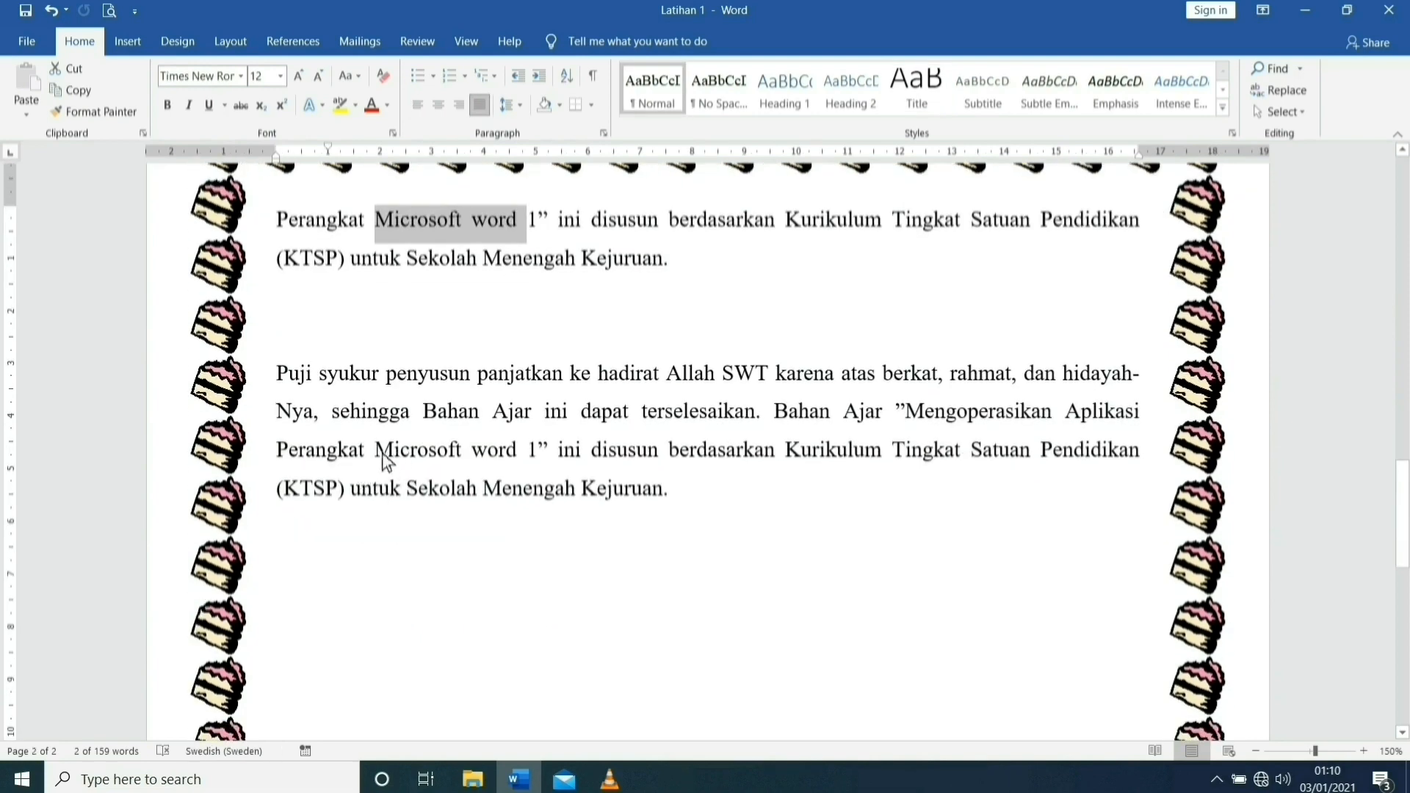
pyautogui.moveTo(378, 451); pyautogui.dragTo(517, 448)
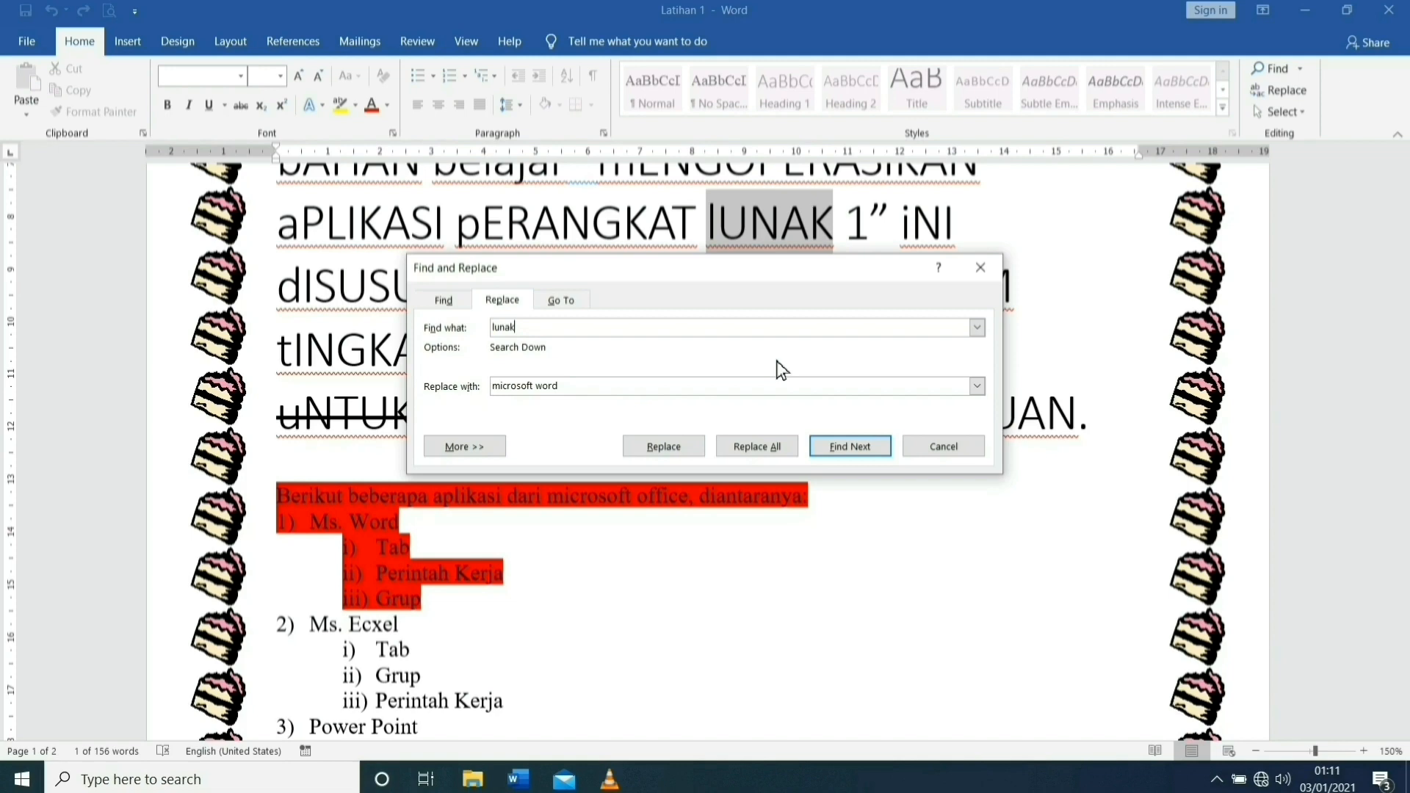
# Replace all occurrences of "lunak" with "microsoft word", including a search from the beginning, and close Find and Replace
pyautogui.click(757, 447)
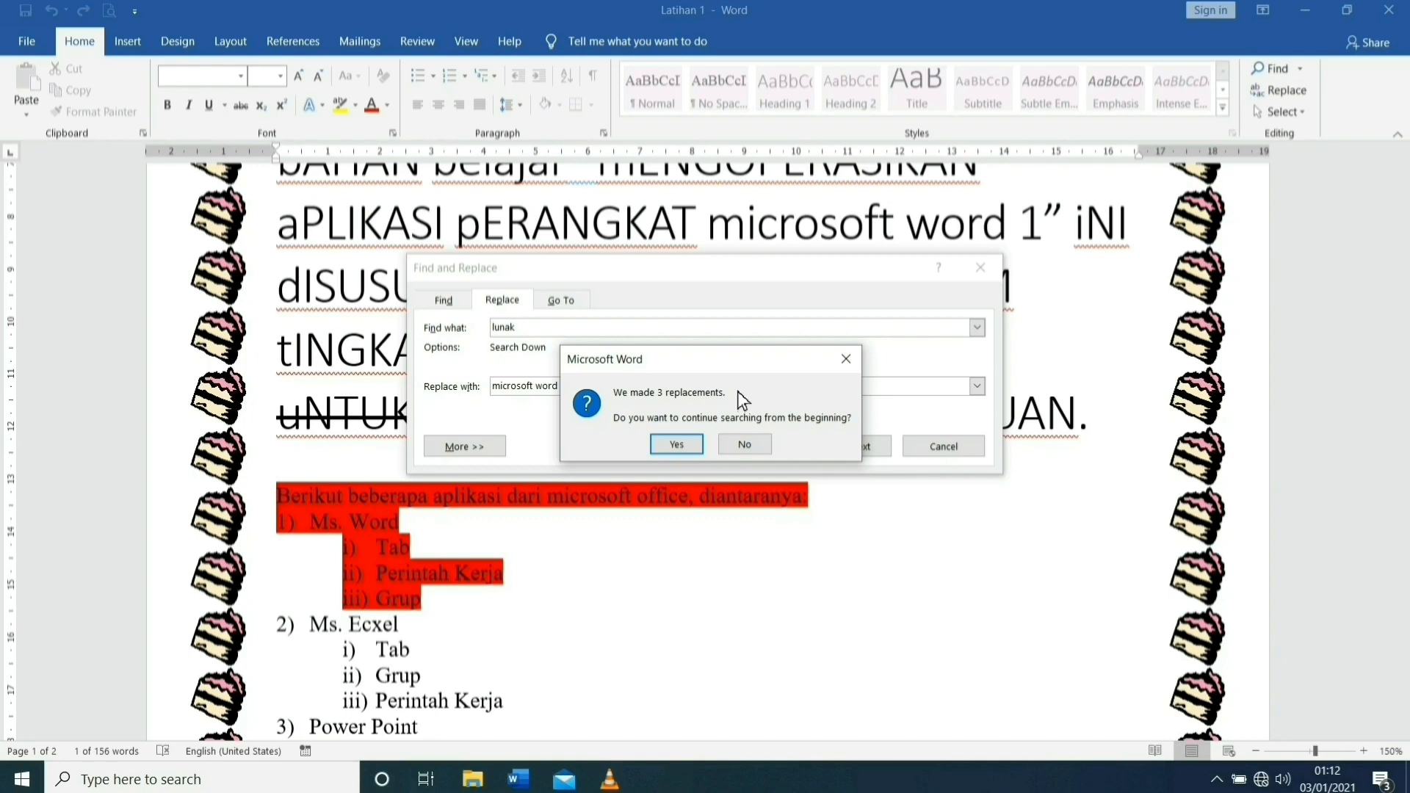
pyautogui.click(677, 450)
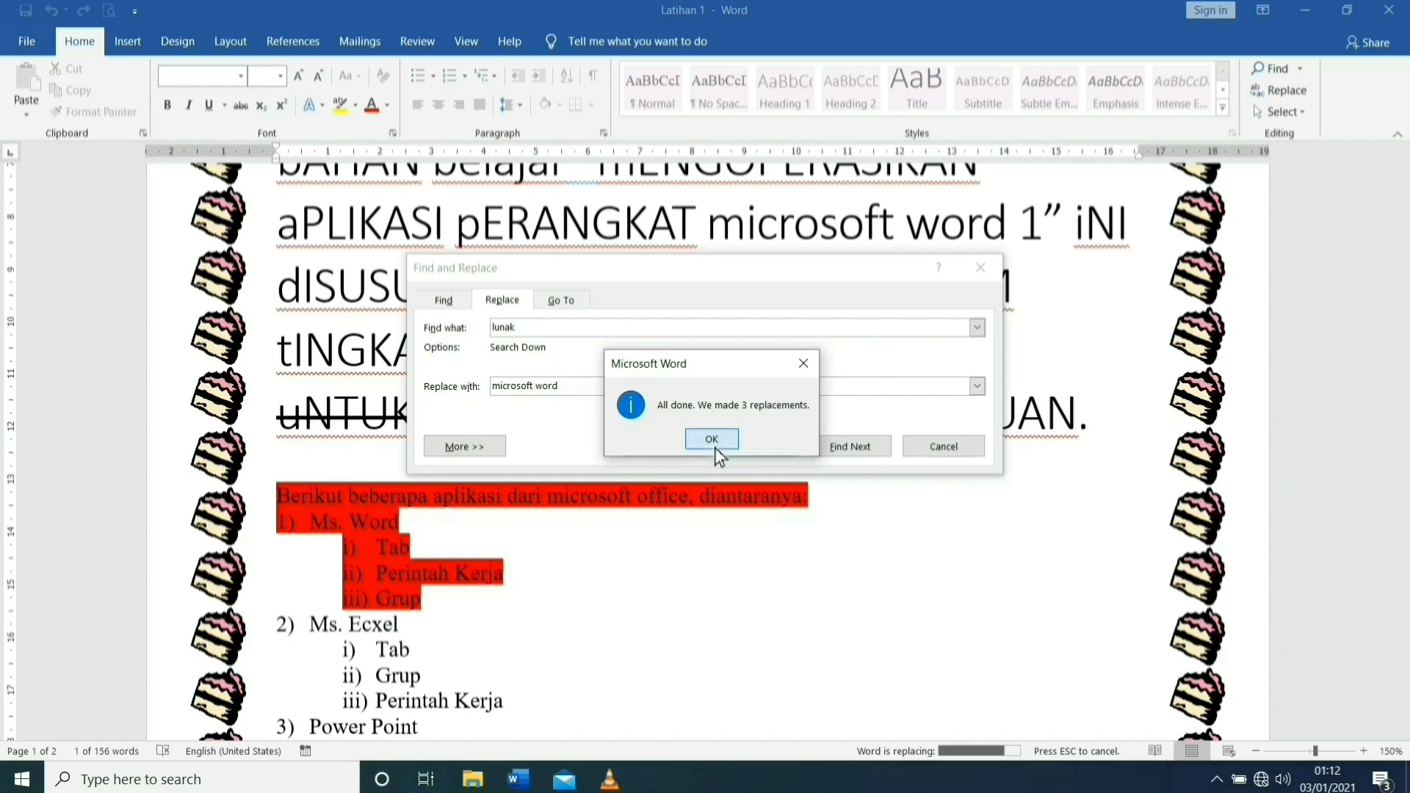
pyautogui.click(713, 441)
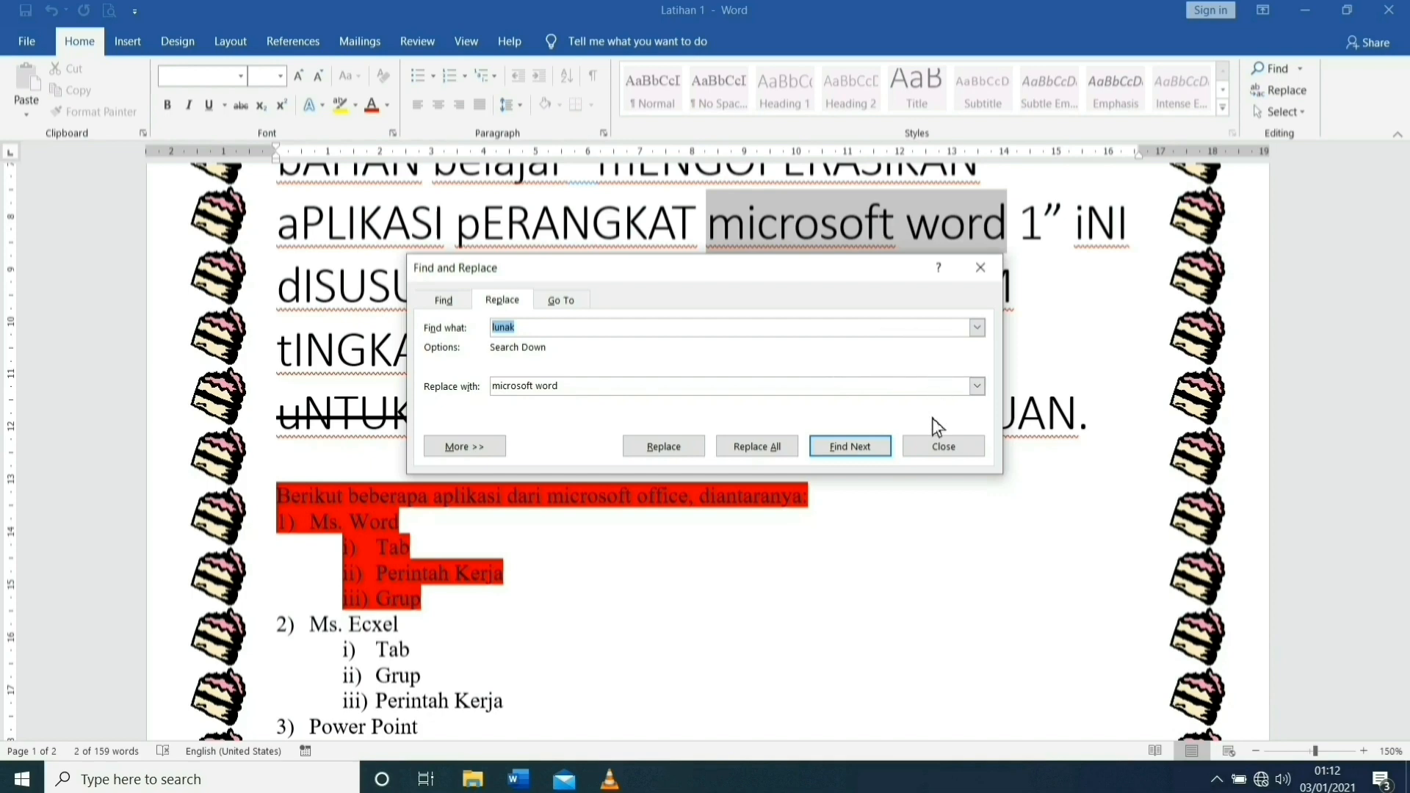
pyautogui.click(942, 454)
# Review the "microsoft word" text in the opening paragraph and both page 2 paragraphs after the bulk replacement
pyautogui.scroll(3, 942, 457)
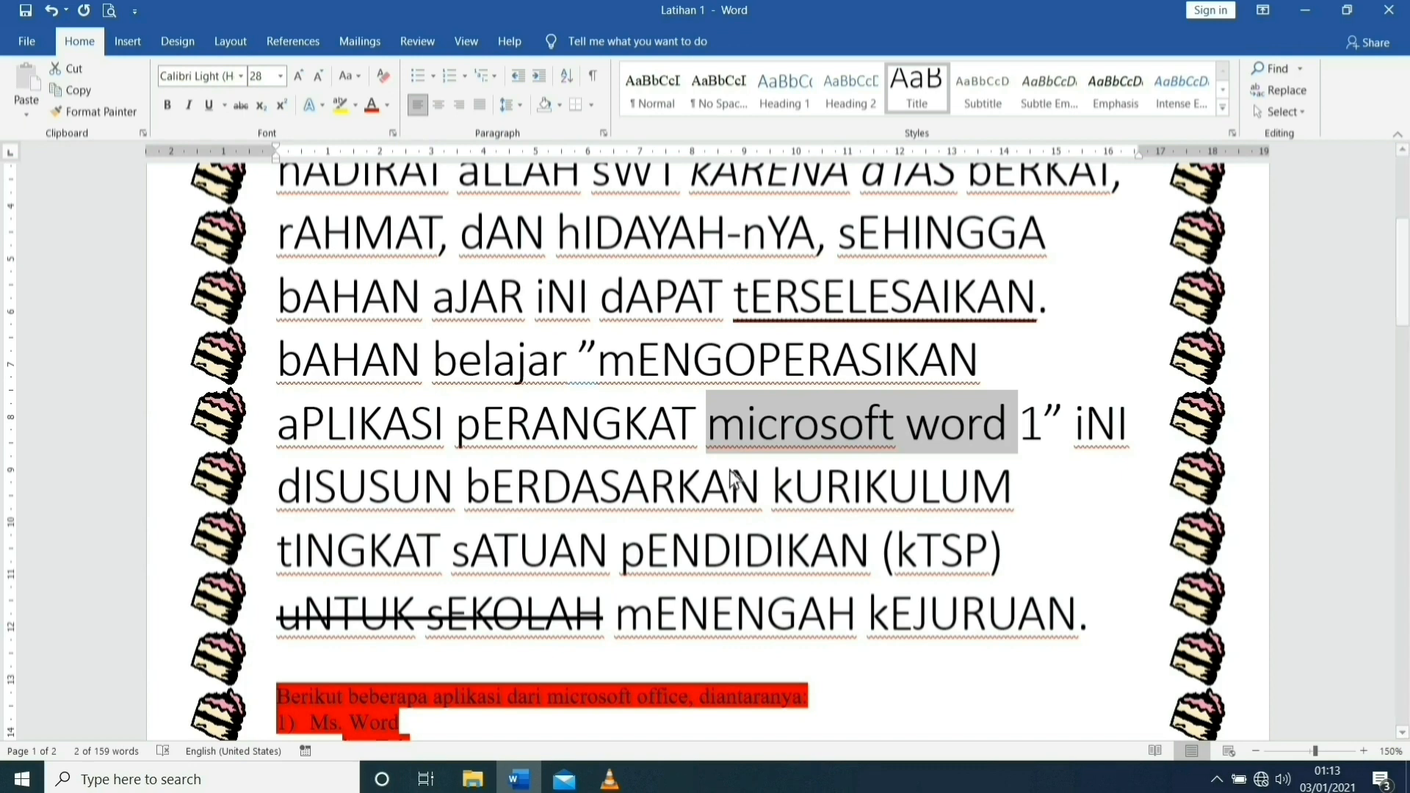
pyautogui.scroll(-3, 748, 532)
pyautogui.scroll(-15, 748, 532)
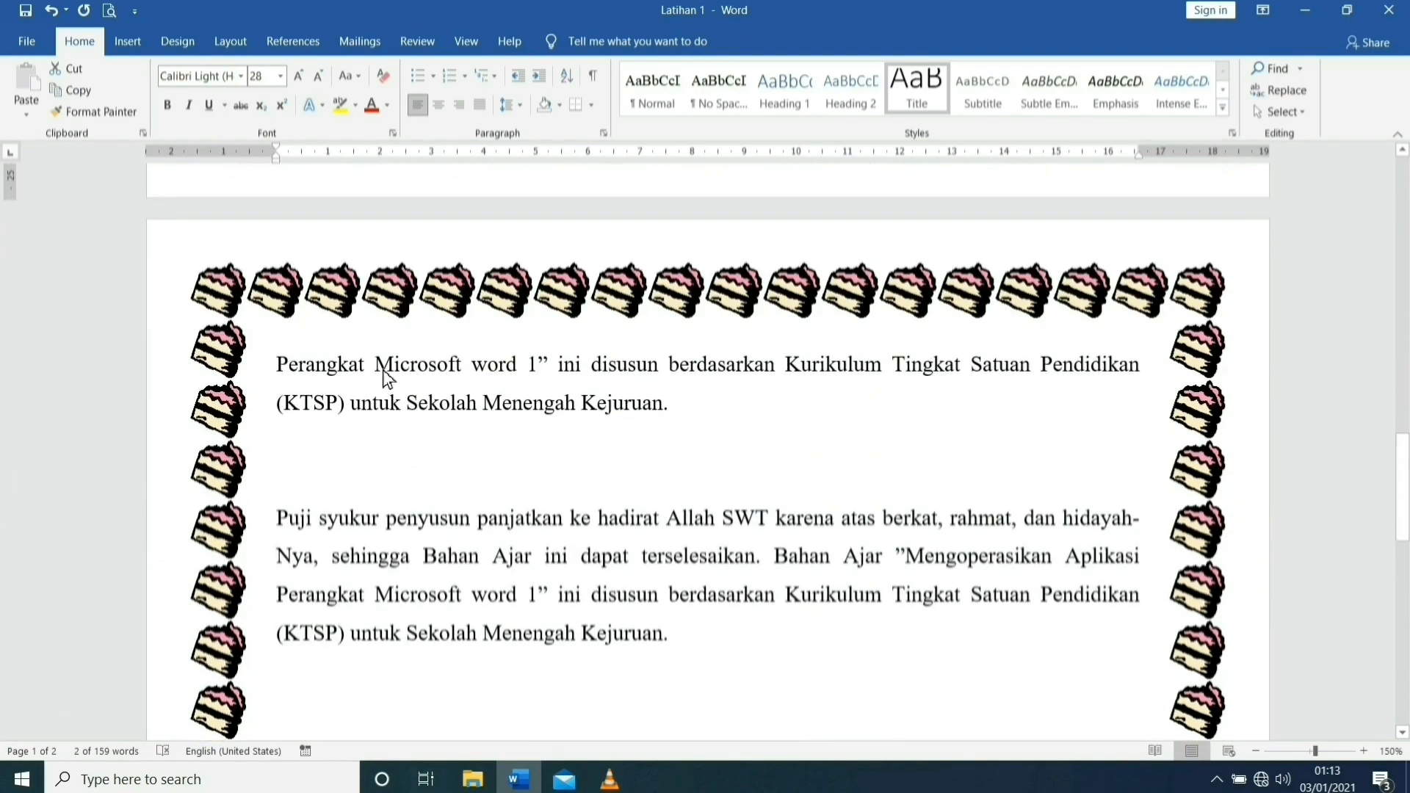
pyautogui.moveTo(378, 369); pyautogui.dragTo(507, 378)
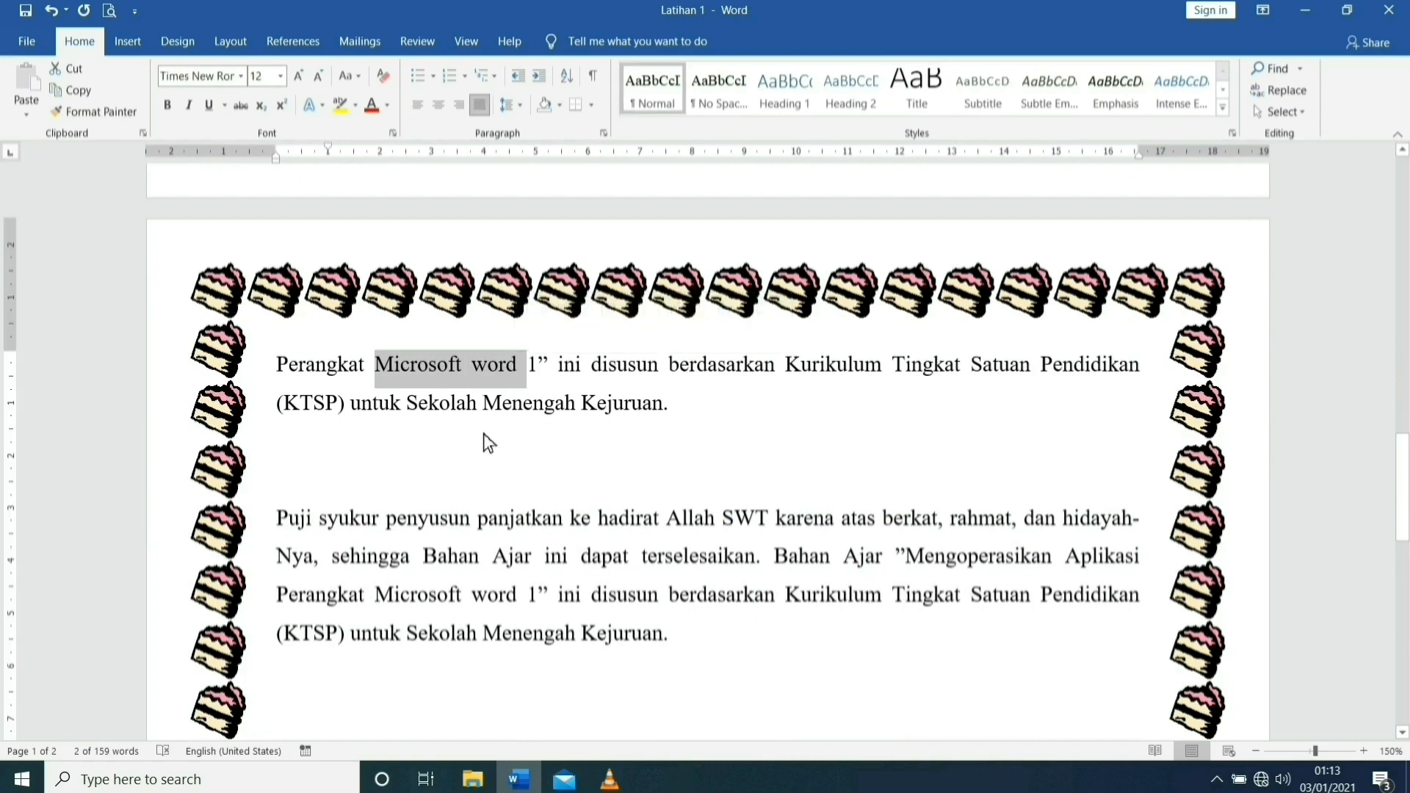
pyautogui.scroll(-2, 412, 438)
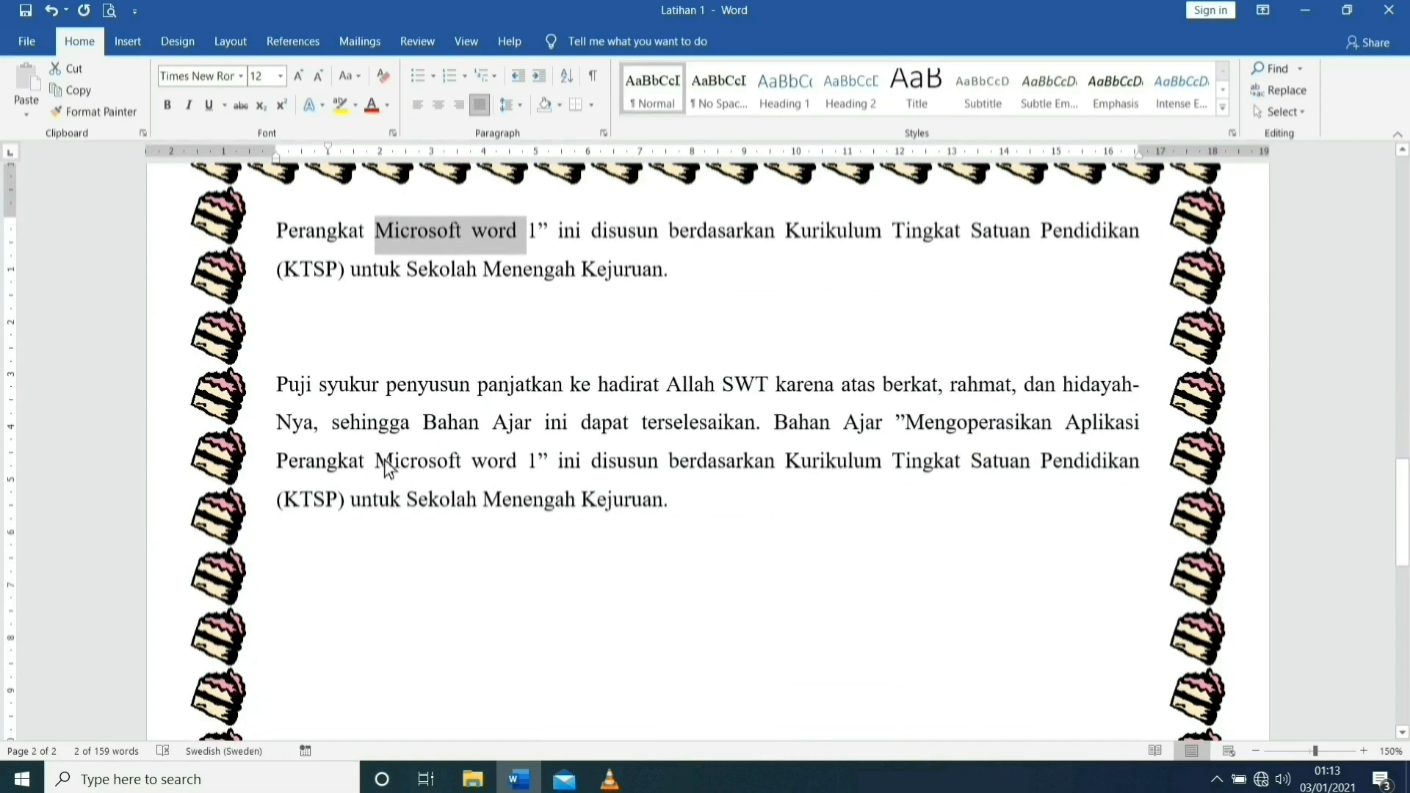
pyautogui.moveTo(378, 461); pyautogui.dragTo(501, 471)
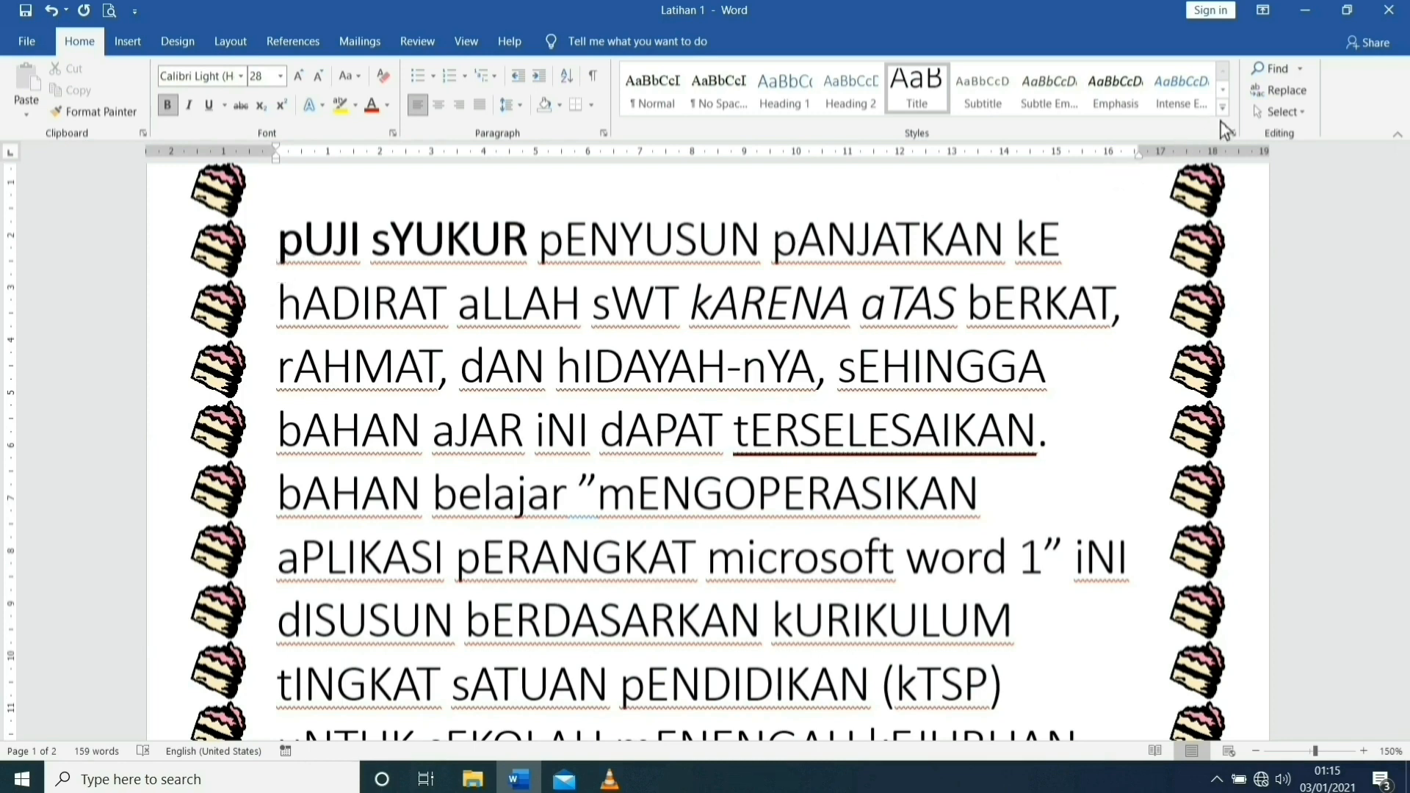
# Use Go To to jump to page 2 of the document and close the dialog
pyautogui.click(1300, 69)
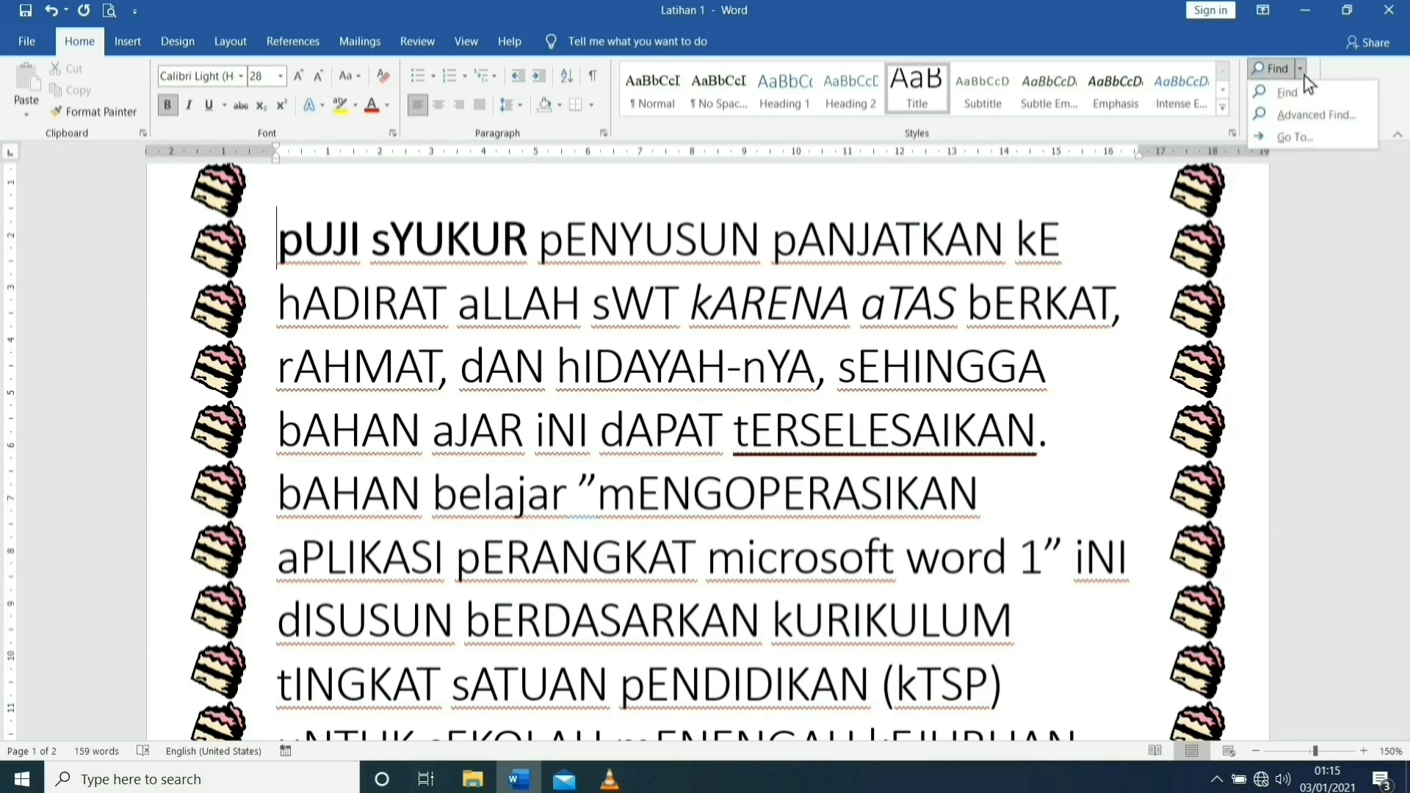
pyautogui.click(1293, 139)
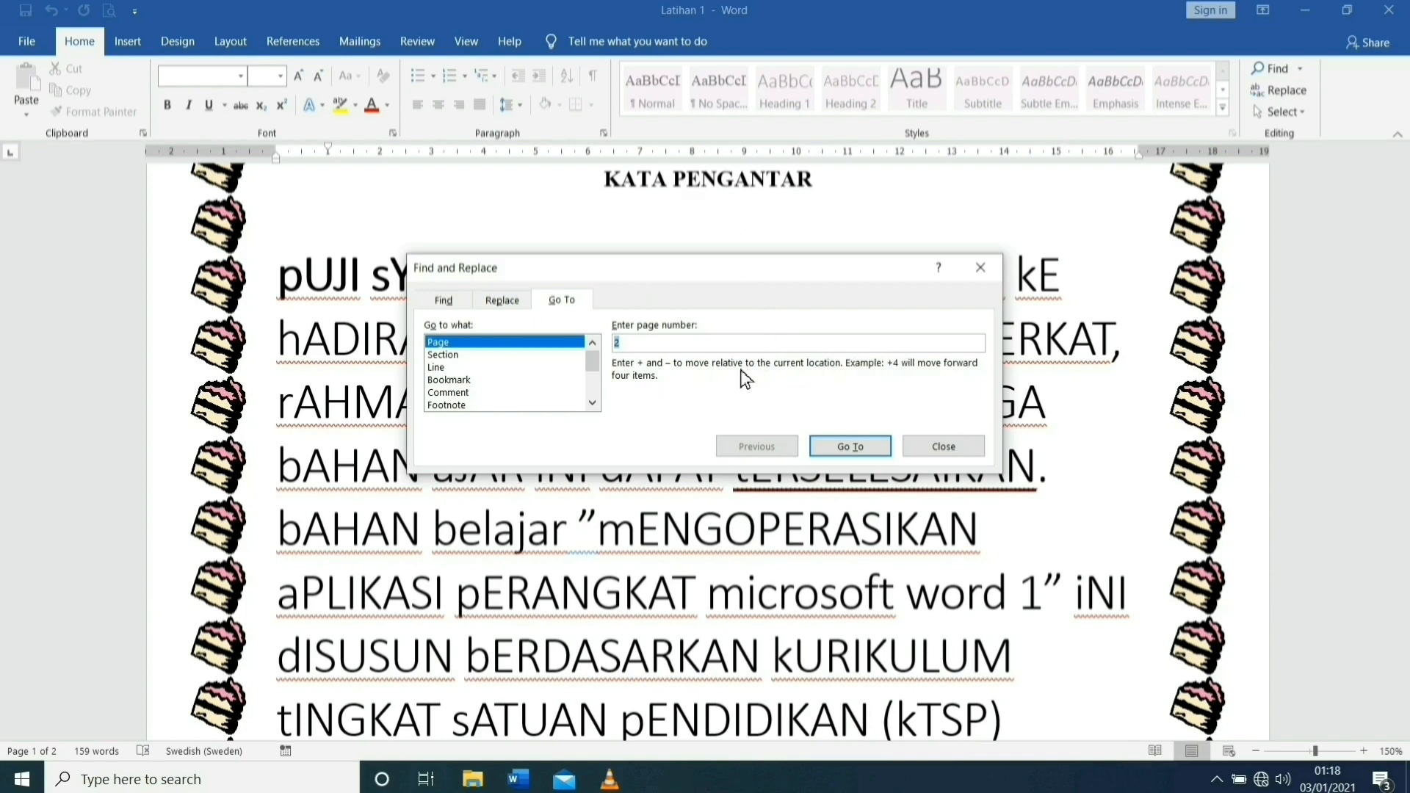
pyautogui.click(644, 349)
pyautogui.moveTo(643, 348); pyautogui.dragTo(604, 356)
pyautogui.click(644, 341)
pyautogui.click(852, 446)
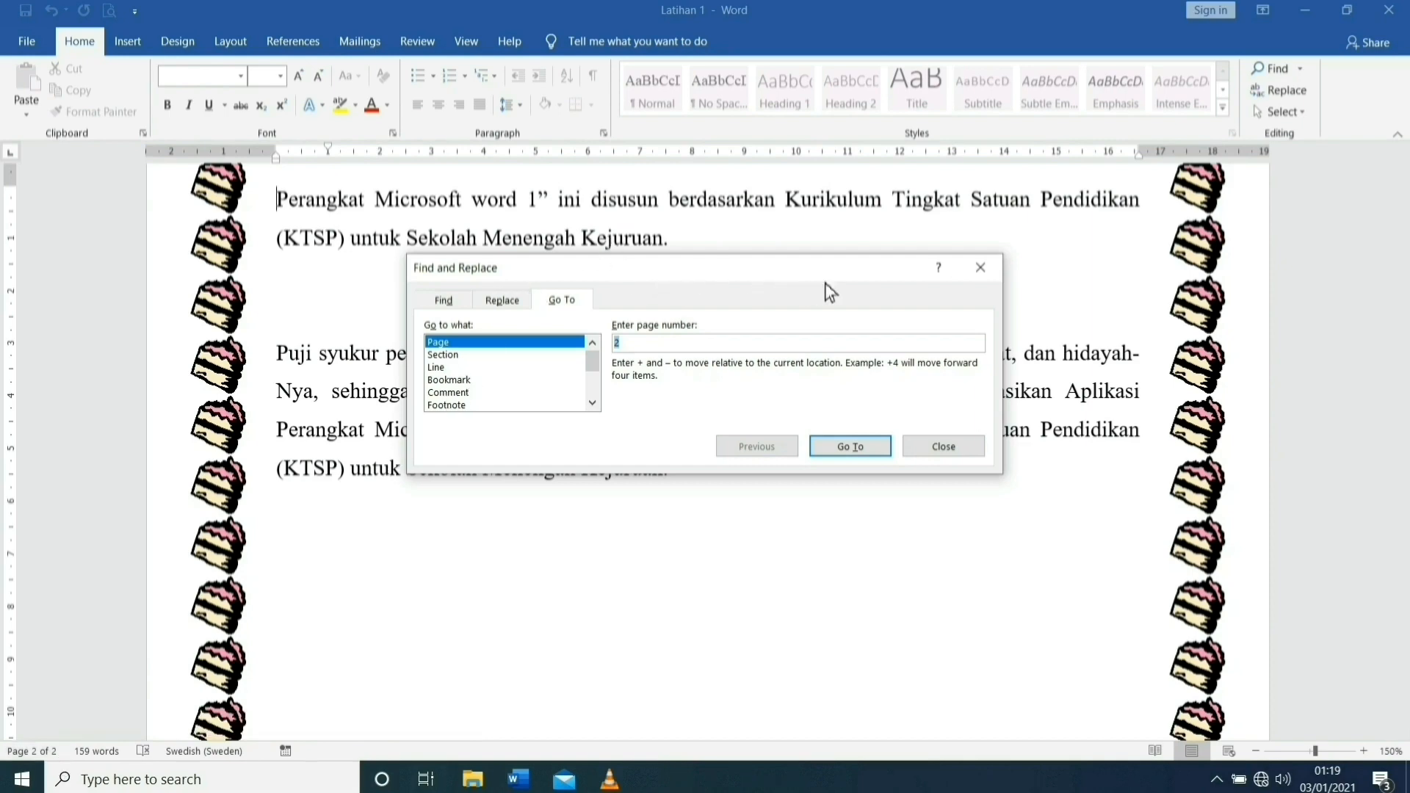
pyautogui.click(943, 447)
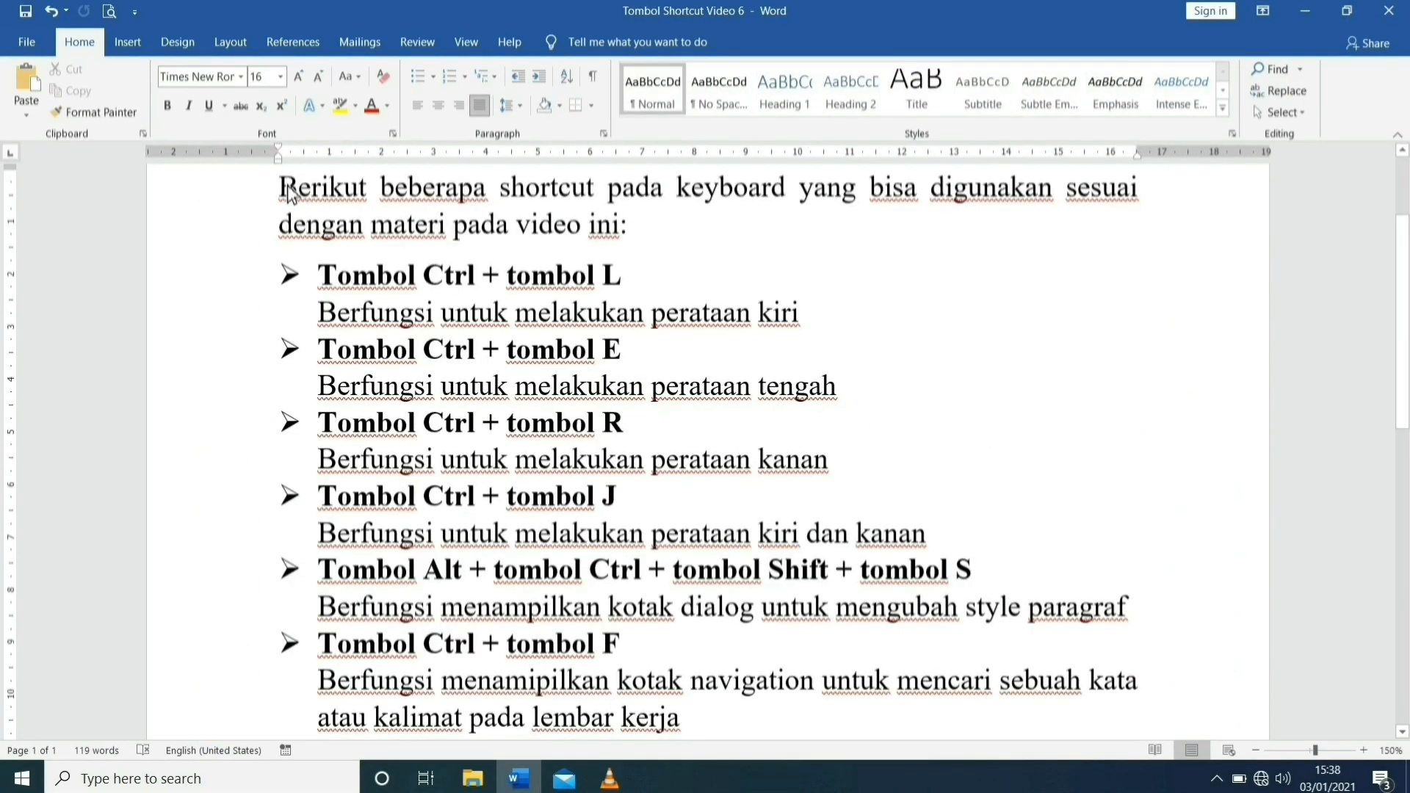
# Read the introduction and the left and centre alignment entries in the Tombol Shortcut Video 6 document, highlighting each line
pyautogui.moveTo(279, 188); pyautogui.dragTo(626, 209)
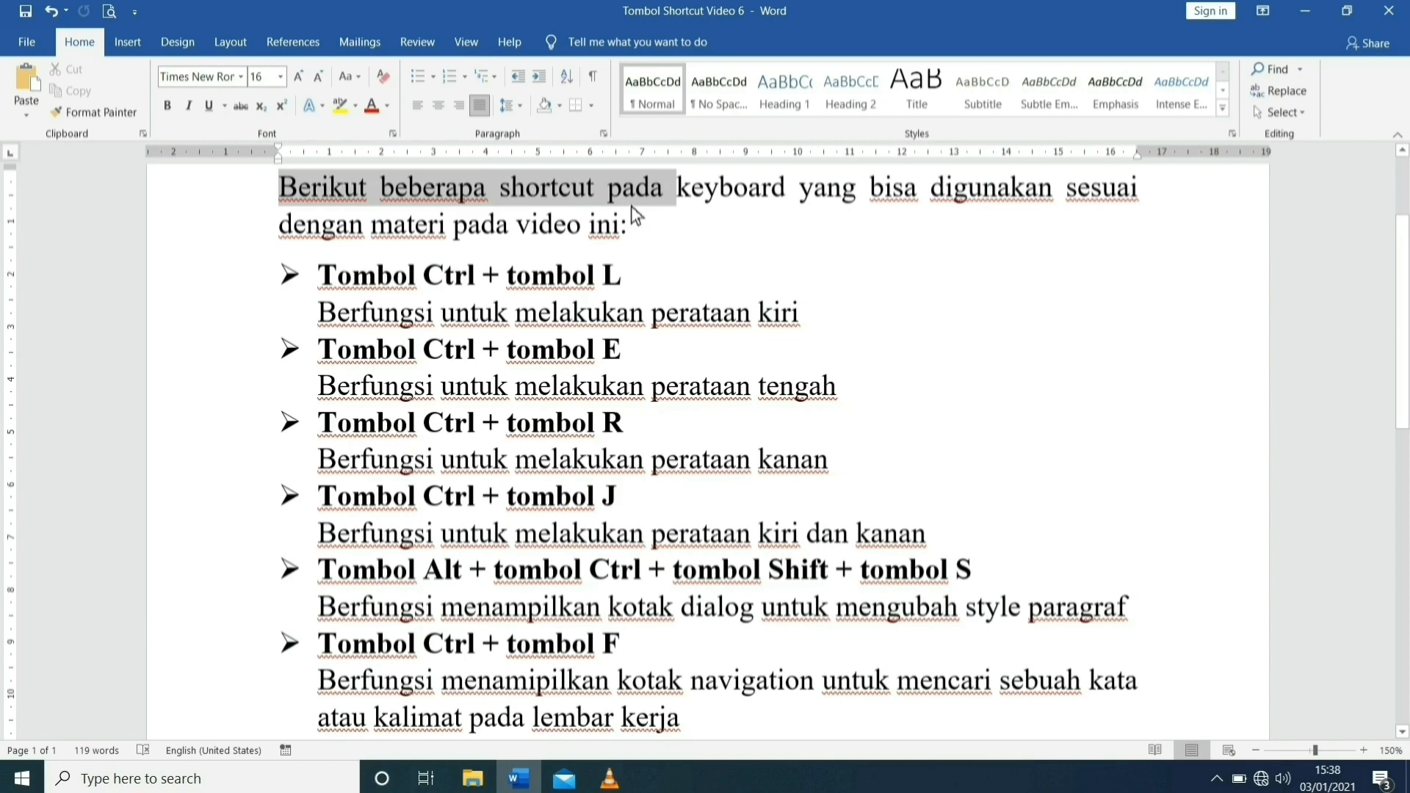
pyautogui.moveTo(637, 216)
pyautogui.mouseDown()
pyautogui.moveTo(656, 221)
pyautogui.moveTo(639, 234)
pyautogui.mouseUp()
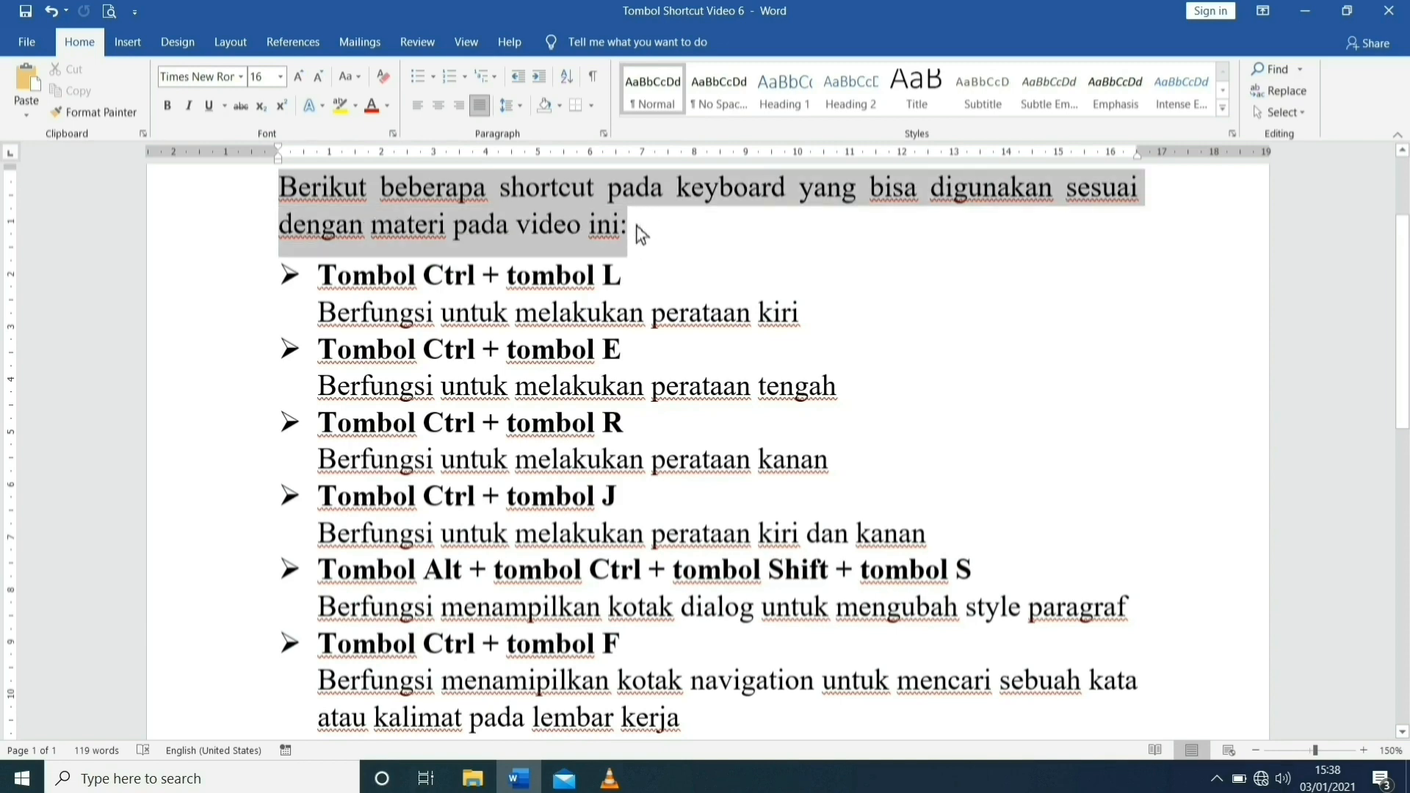
pyautogui.click(324, 282)
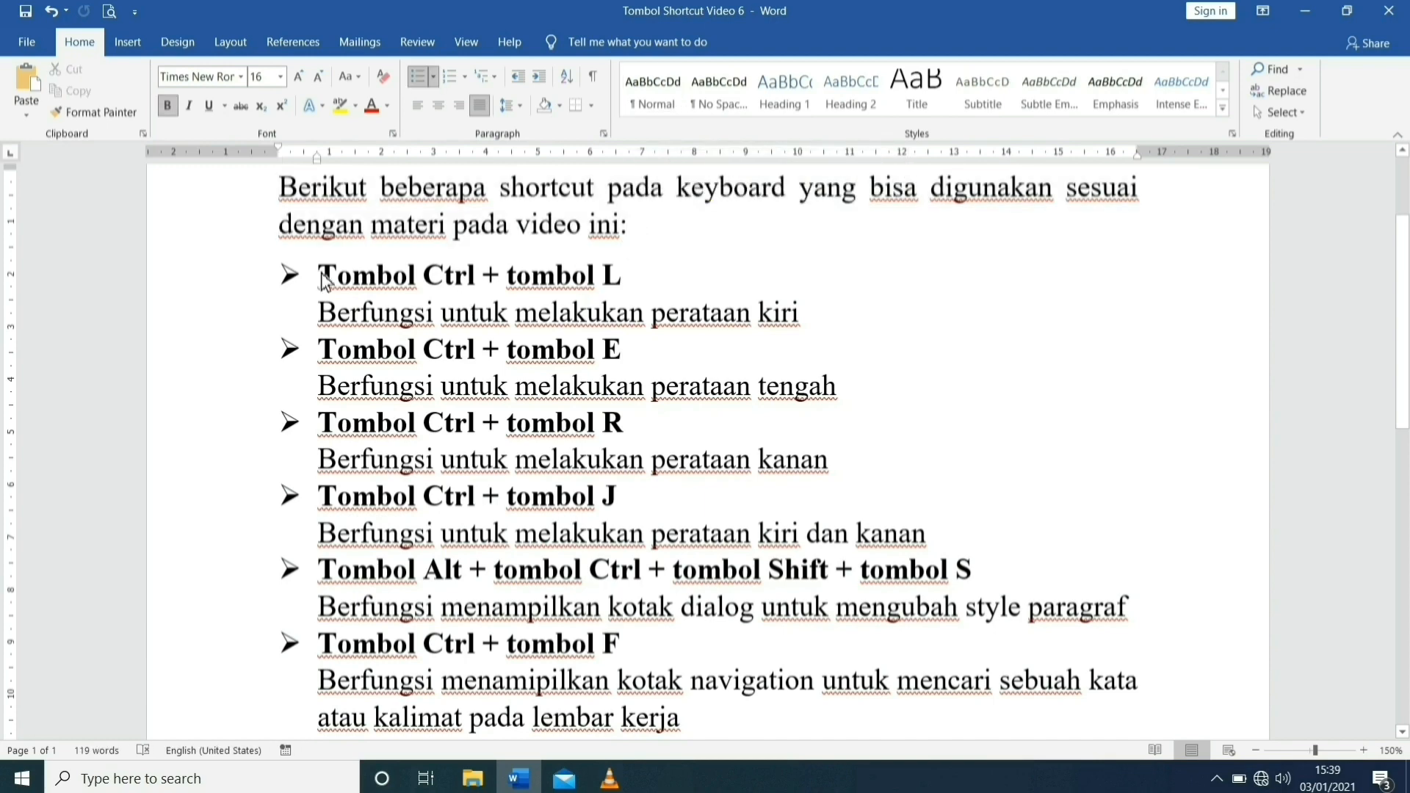
pyautogui.moveTo(324, 282); pyautogui.dragTo(619, 276)
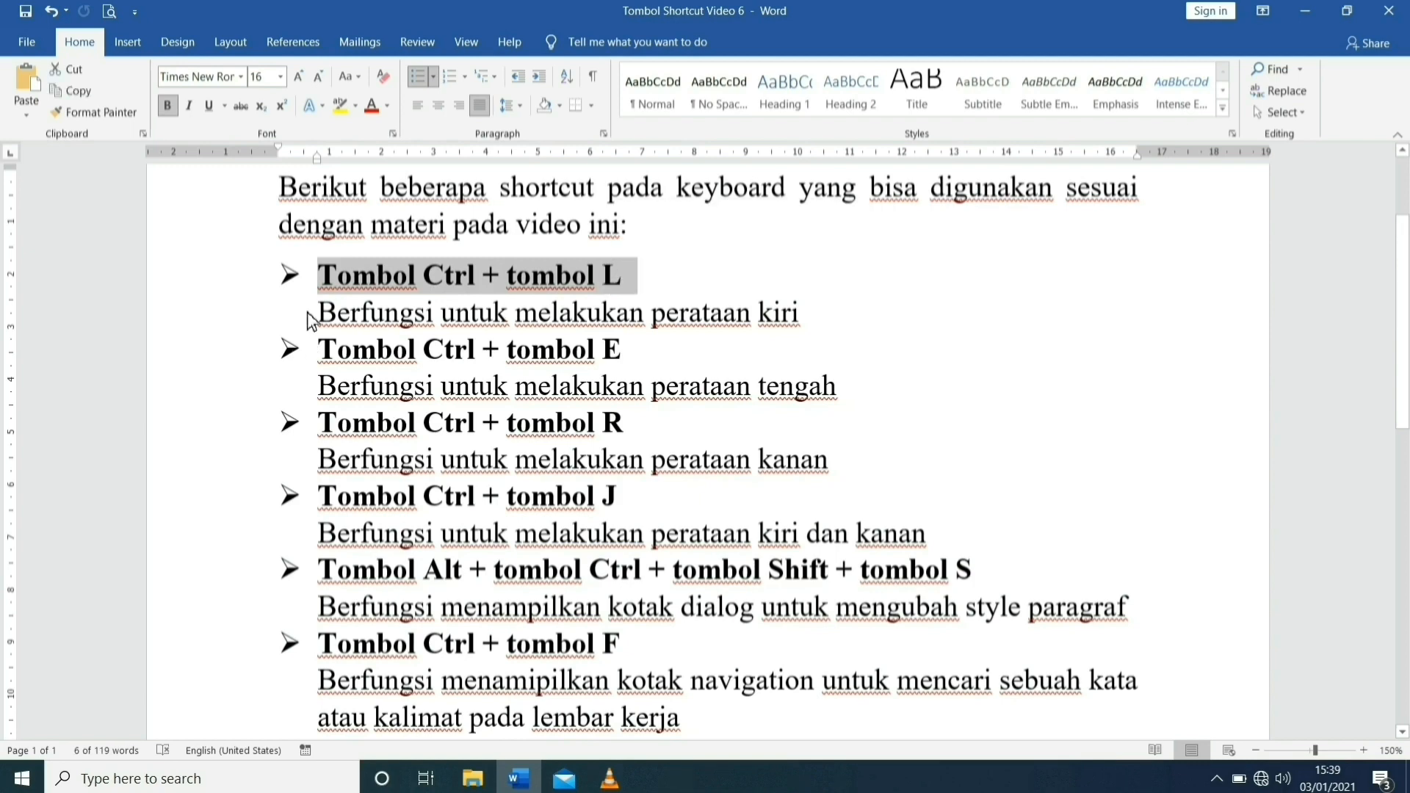
pyautogui.moveTo(321, 319); pyautogui.dragTo(808, 316)
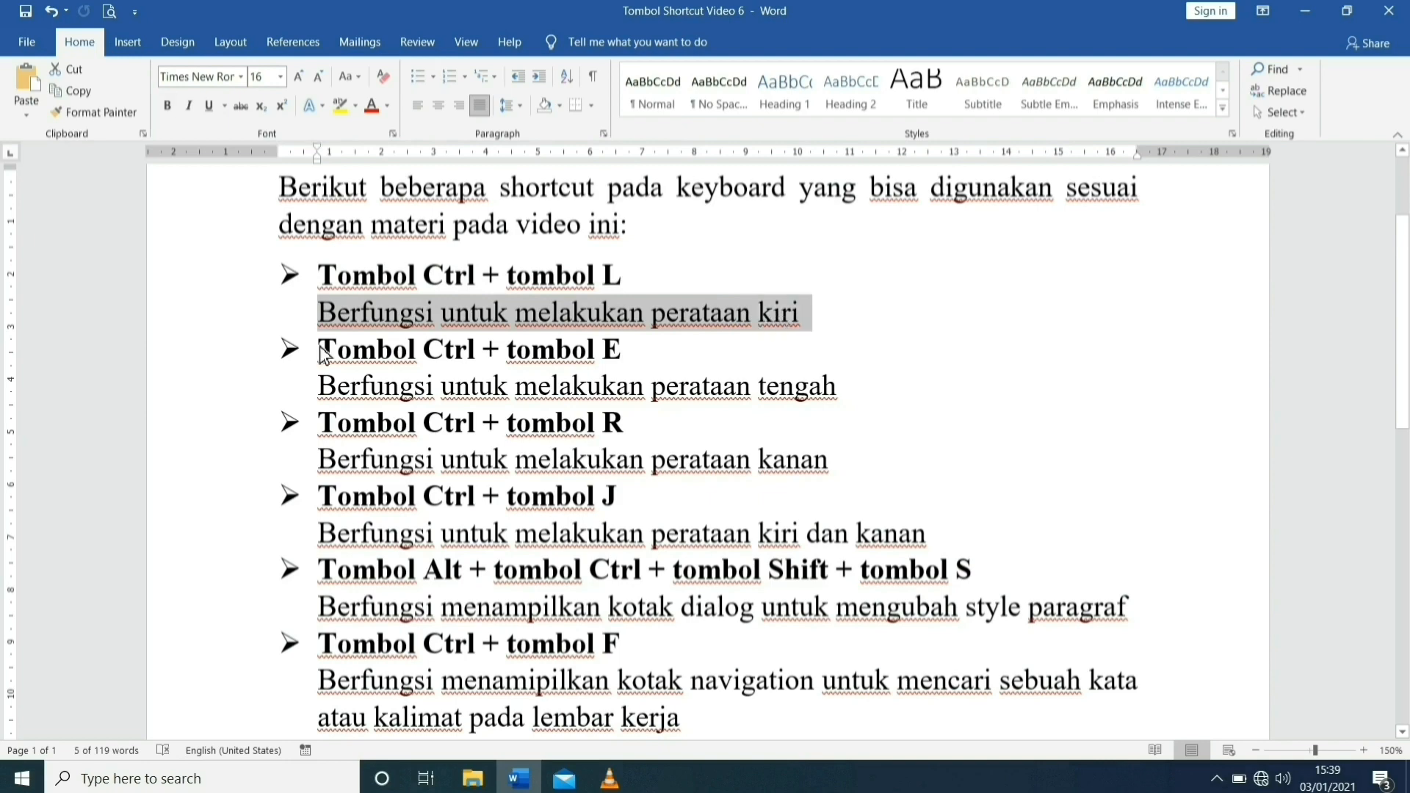
pyautogui.moveTo(324, 356); pyautogui.dragTo(630, 362)
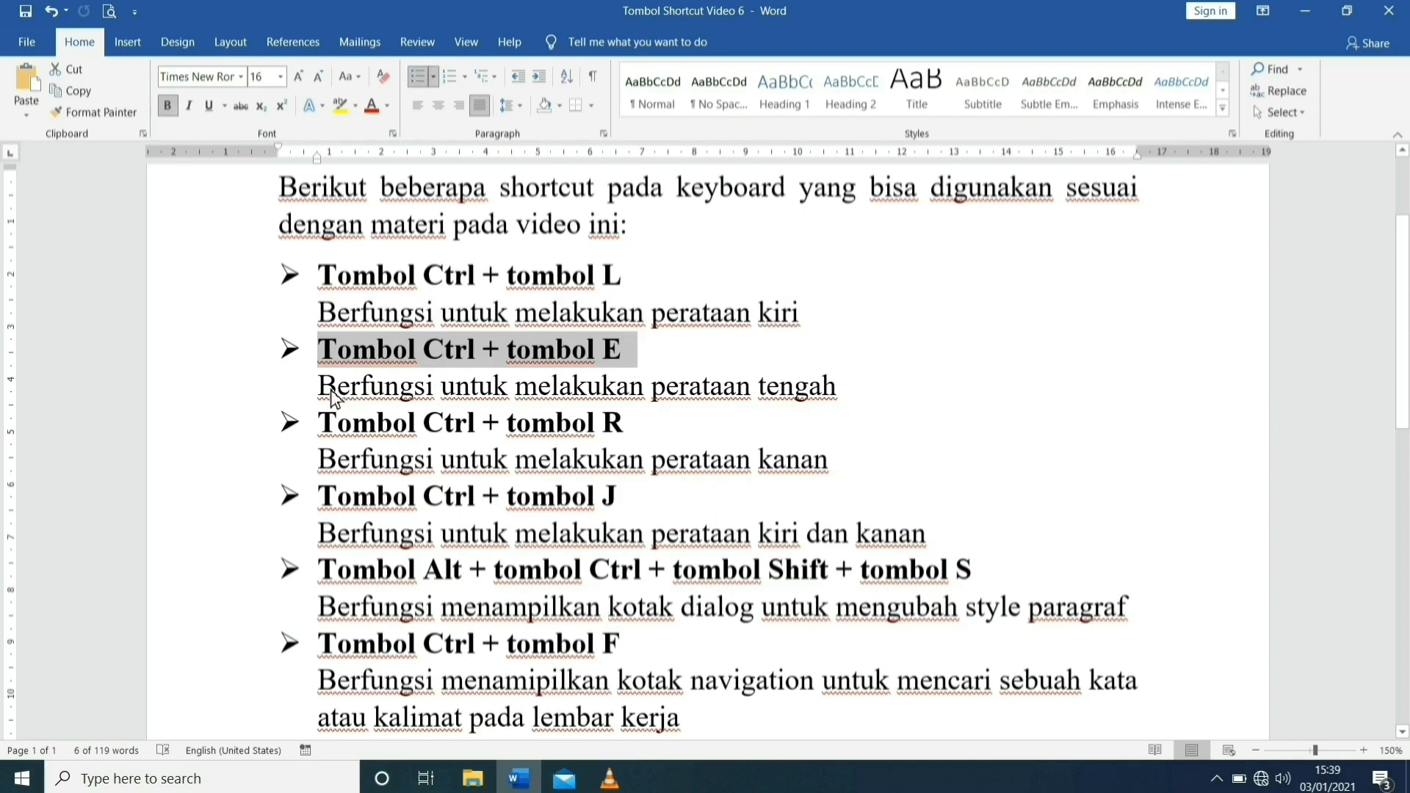
pyautogui.moveTo(321, 385); pyautogui.dragTo(814, 397)
# Read the shortcut entries for right alignment and for aligning both left and right, highlighting each line
pyautogui.click(393, 425)
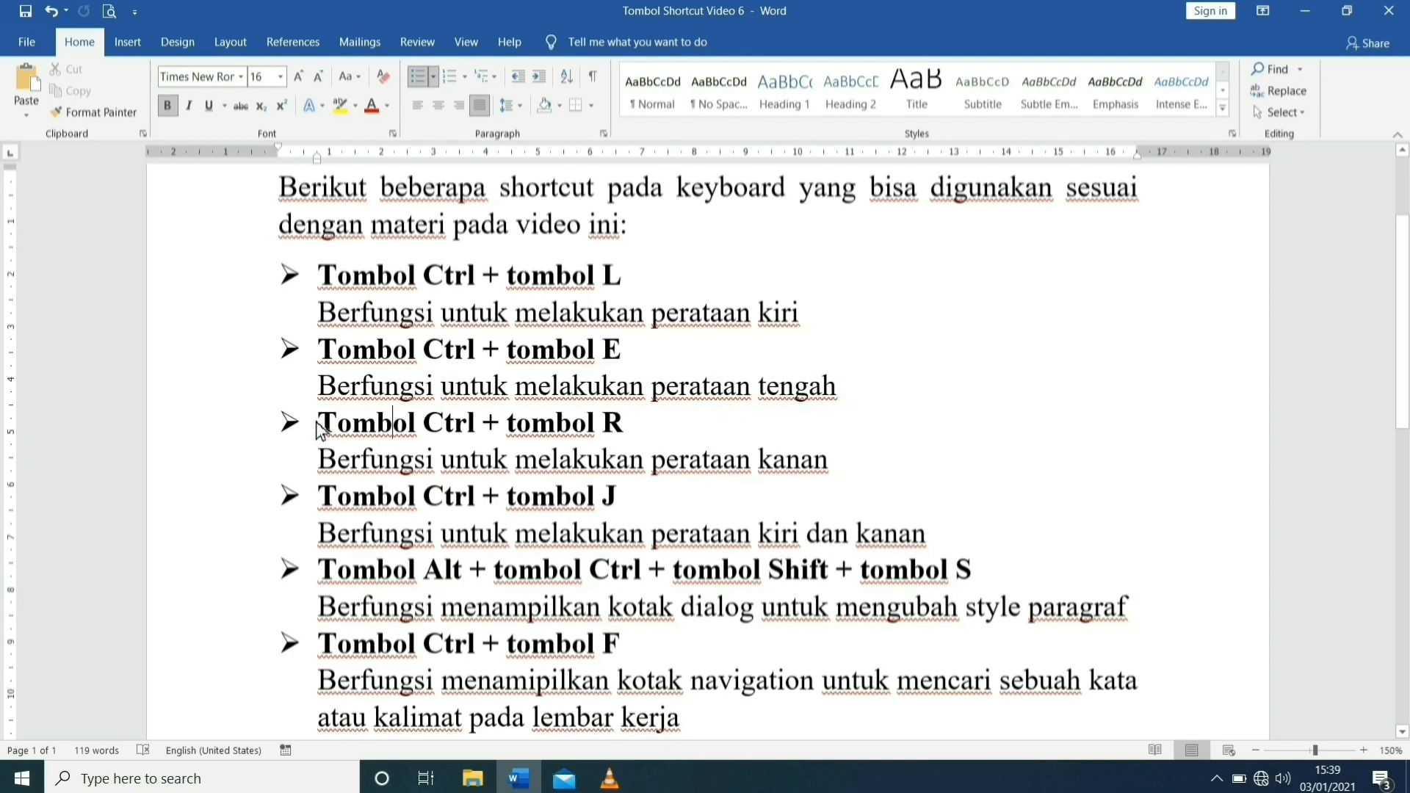
pyautogui.moveTo(321, 429); pyautogui.dragTo(624, 433)
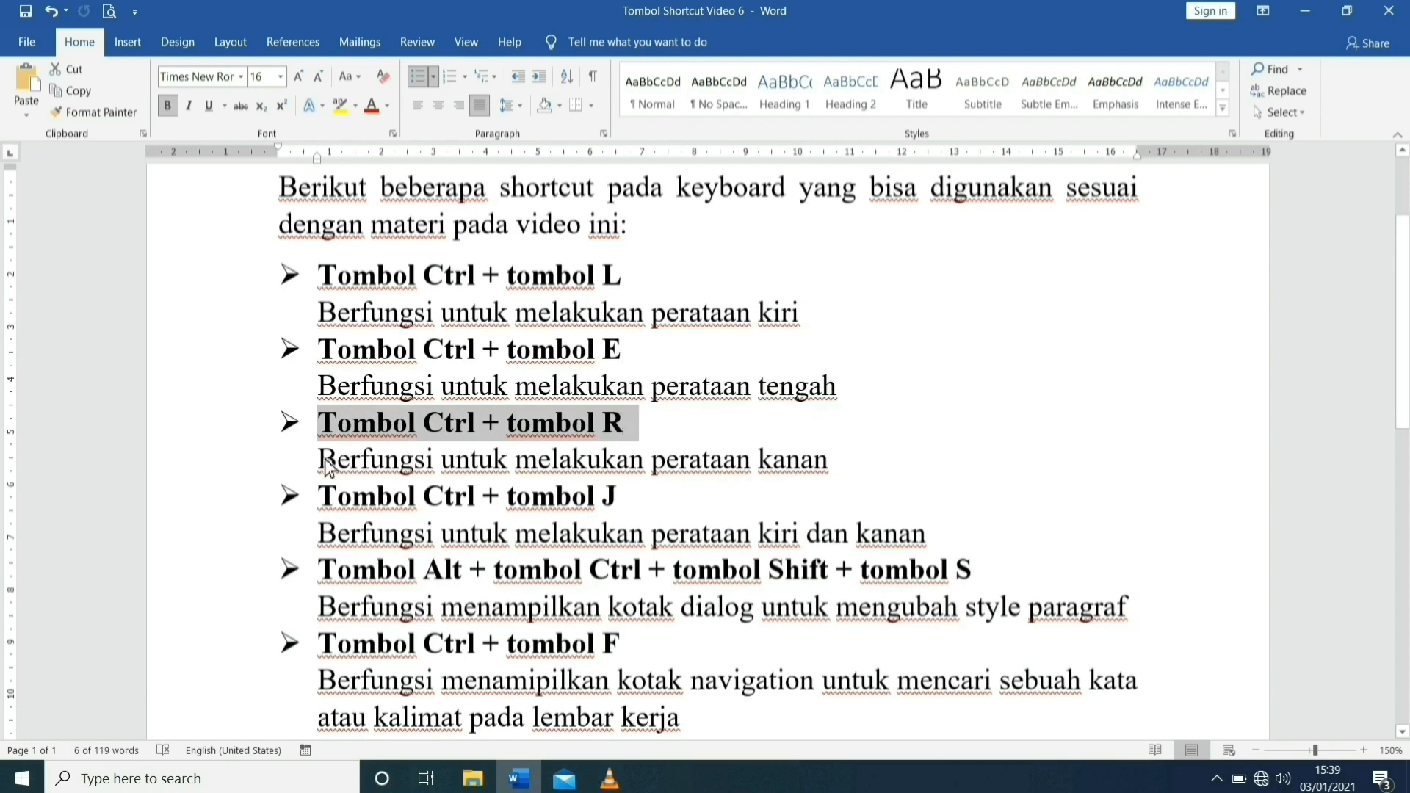
pyautogui.moveTo(323, 463); pyautogui.dragTo(773, 465)
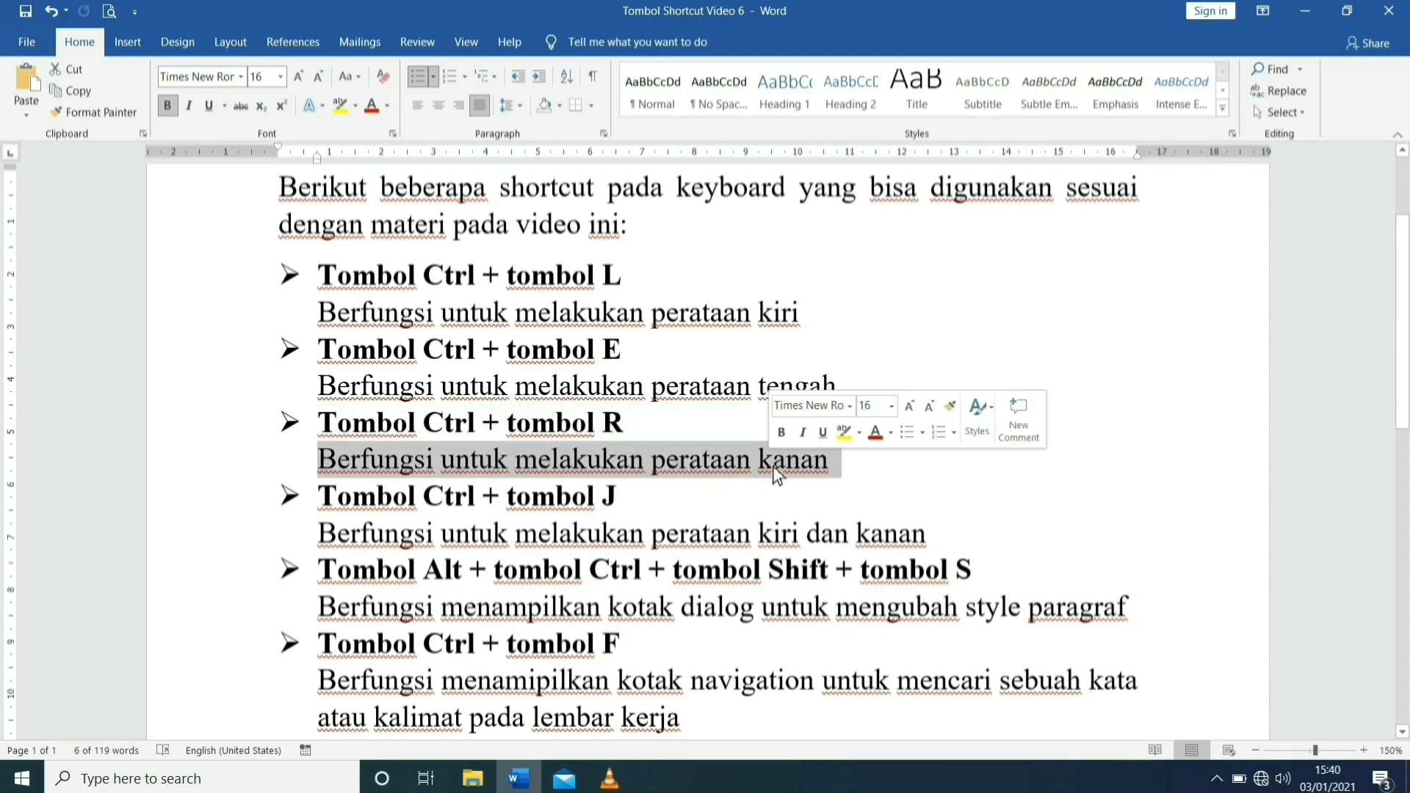
pyautogui.click(323, 499)
pyautogui.moveTo(325, 505); pyautogui.dragTo(618, 498)
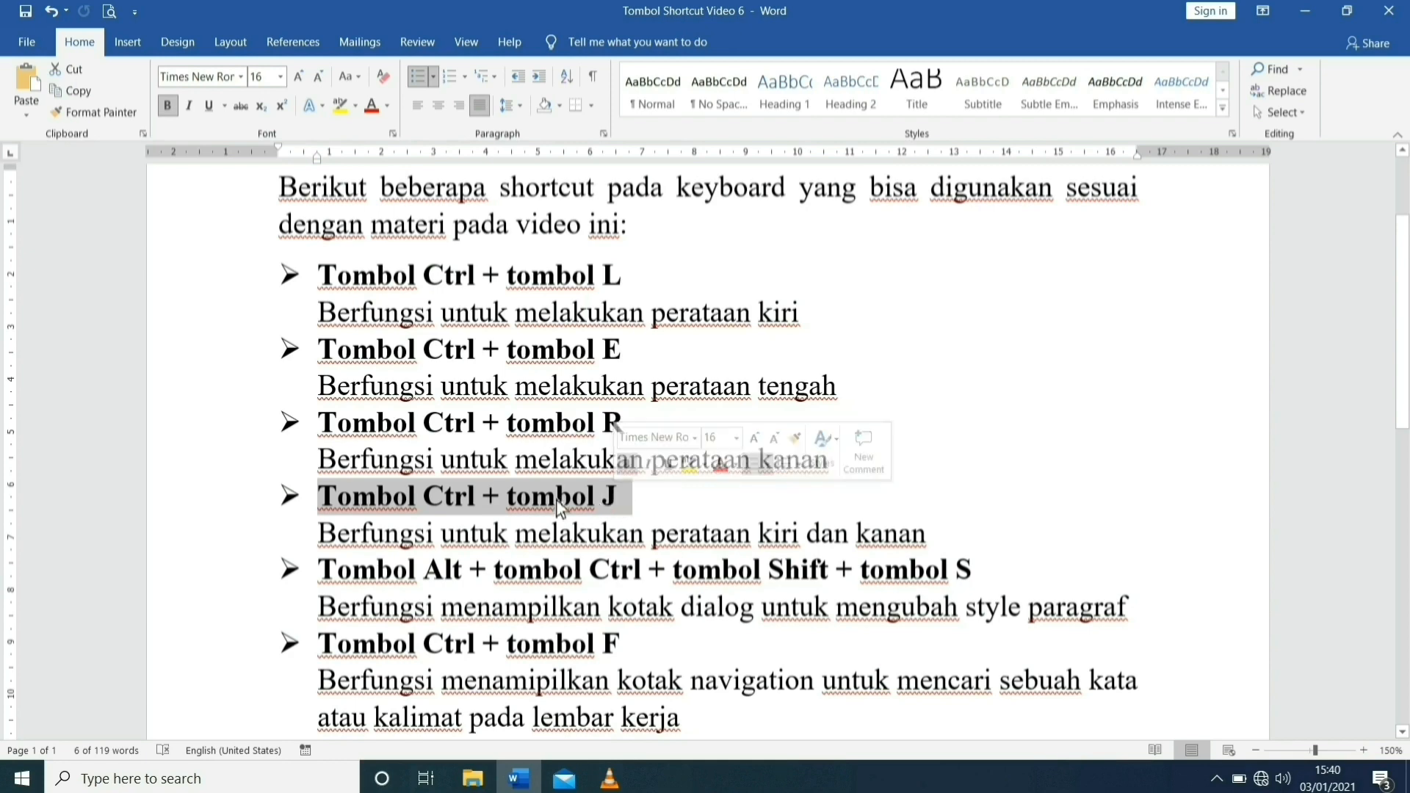
pyautogui.moveTo(320, 543); pyautogui.dragTo(930, 540)
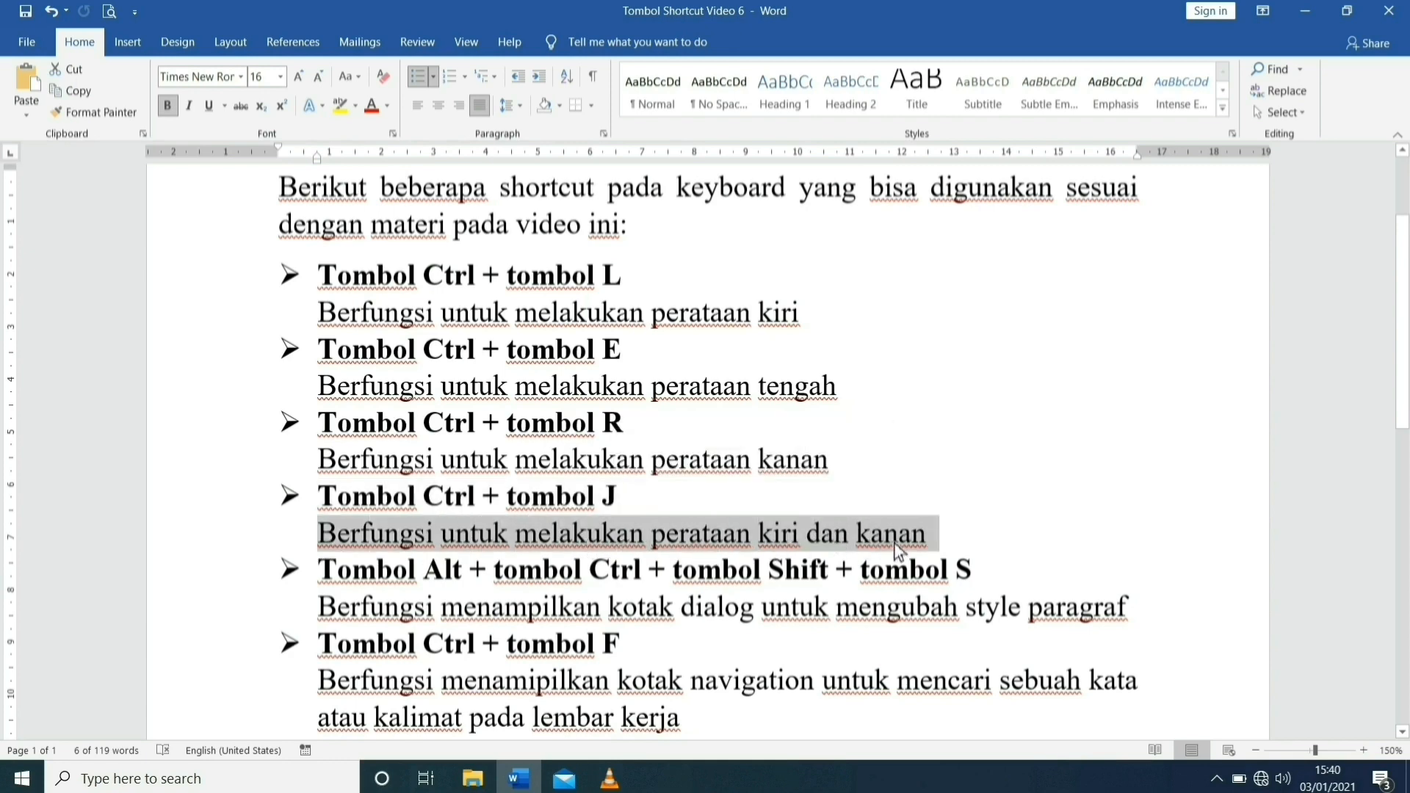
# Read the remaining shortcut entries for changing paragraph style, finding text and replacing text, highlighting each entry
pyautogui.click(323, 578)
pyautogui.moveTo(323, 578); pyautogui.dragTo(977, 581)
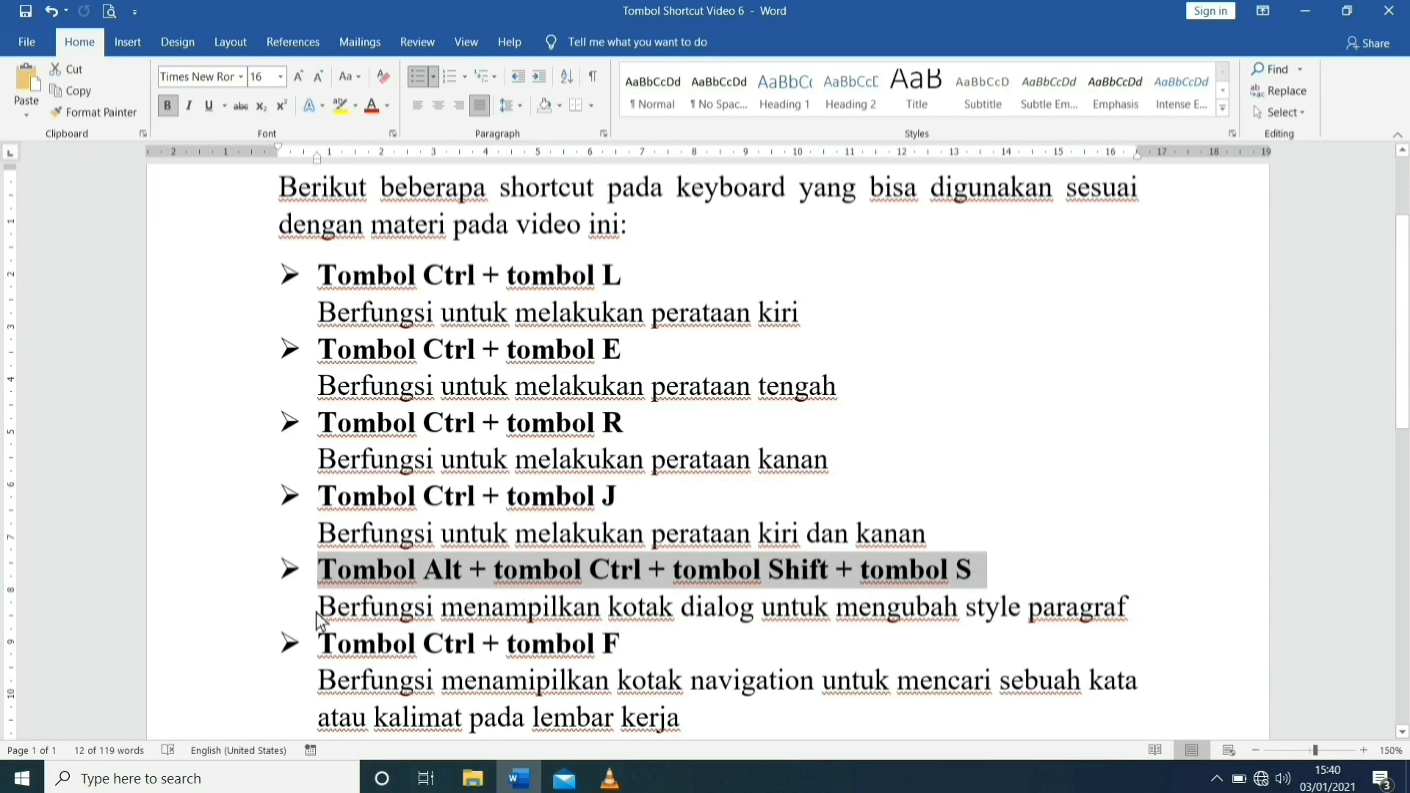
pyautogui.moveTo(316, 611); pyautogui.dragTo(1116, 631)
pyautogui.scroll(-5, 319, 267)
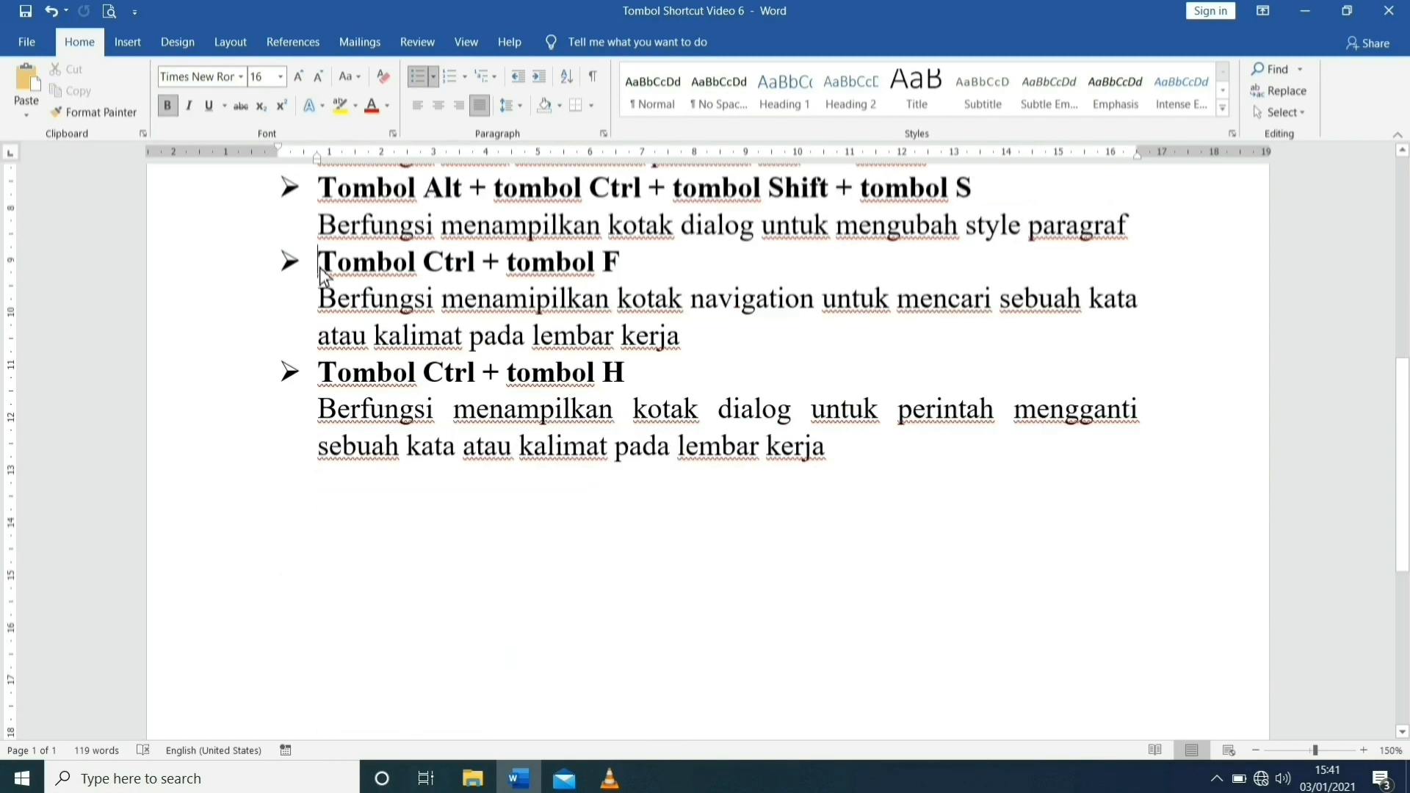
pyautogui.moveTo(319, 267); pyautogui.dragTo(626, 277)
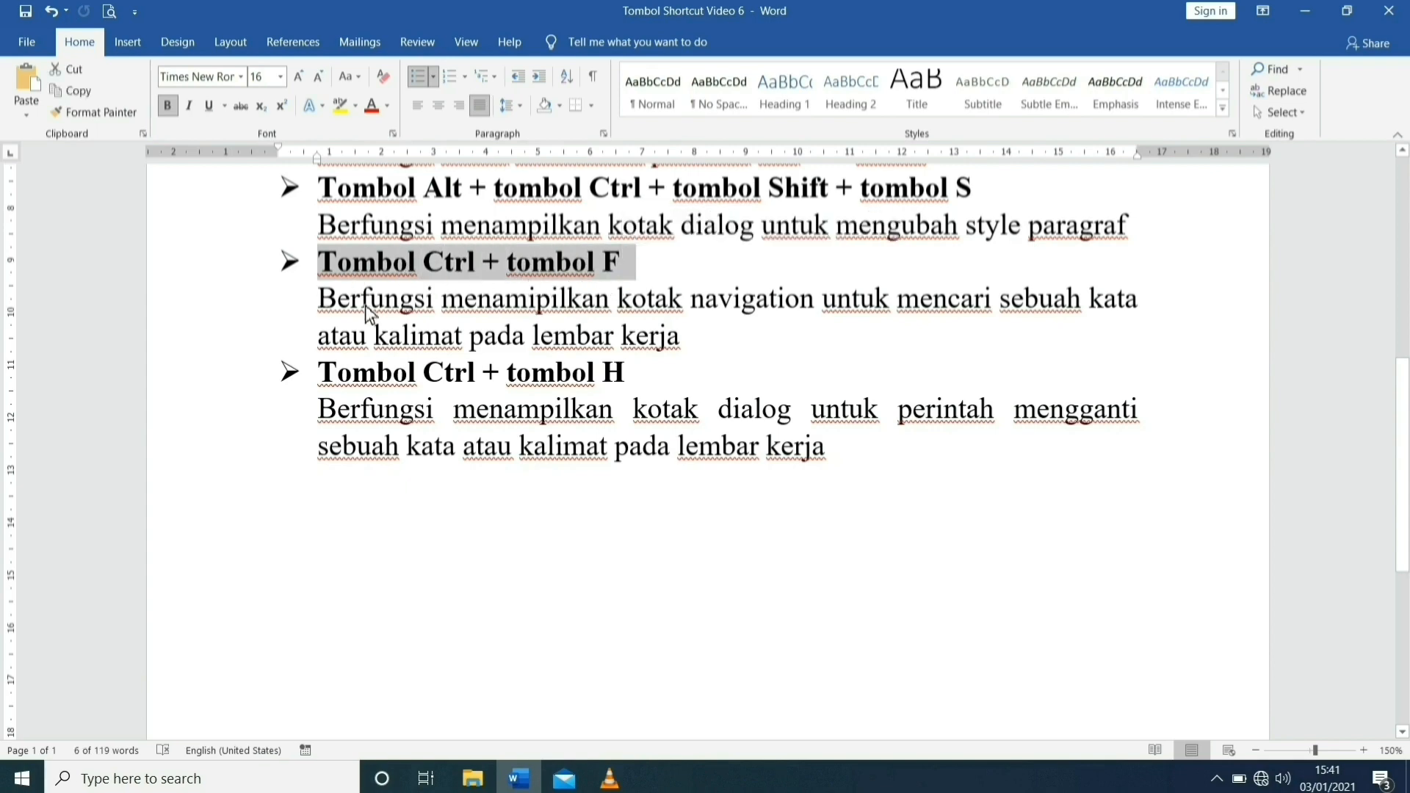
pyautogui.moveTo(367, 312); pyautogui.dragTo(706, 342)
pyautogui.moveTo(319, 371); pyautogui.dragTo(621, 376)
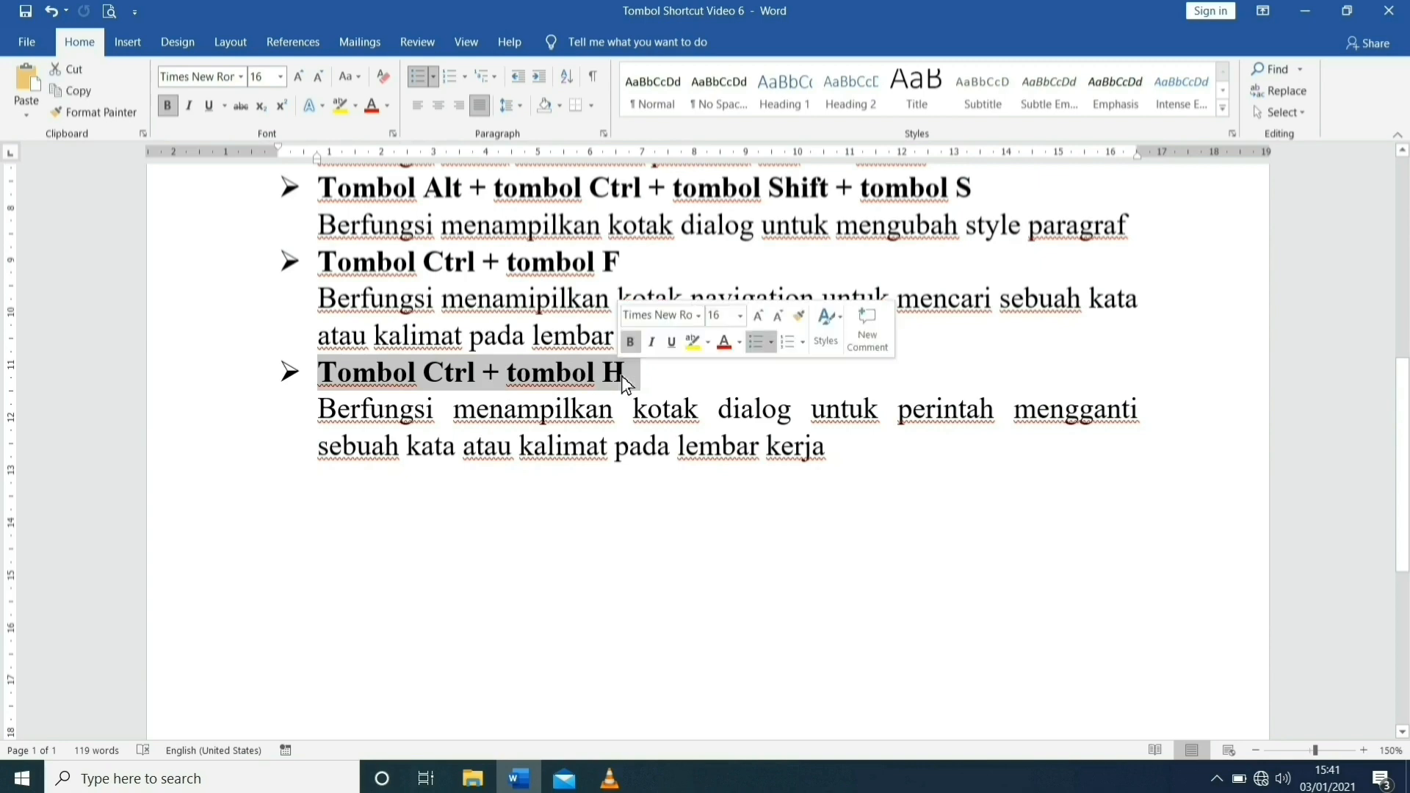
pyautogui.moveTo(322, 417); pyautogui.dragTo(888, 460)
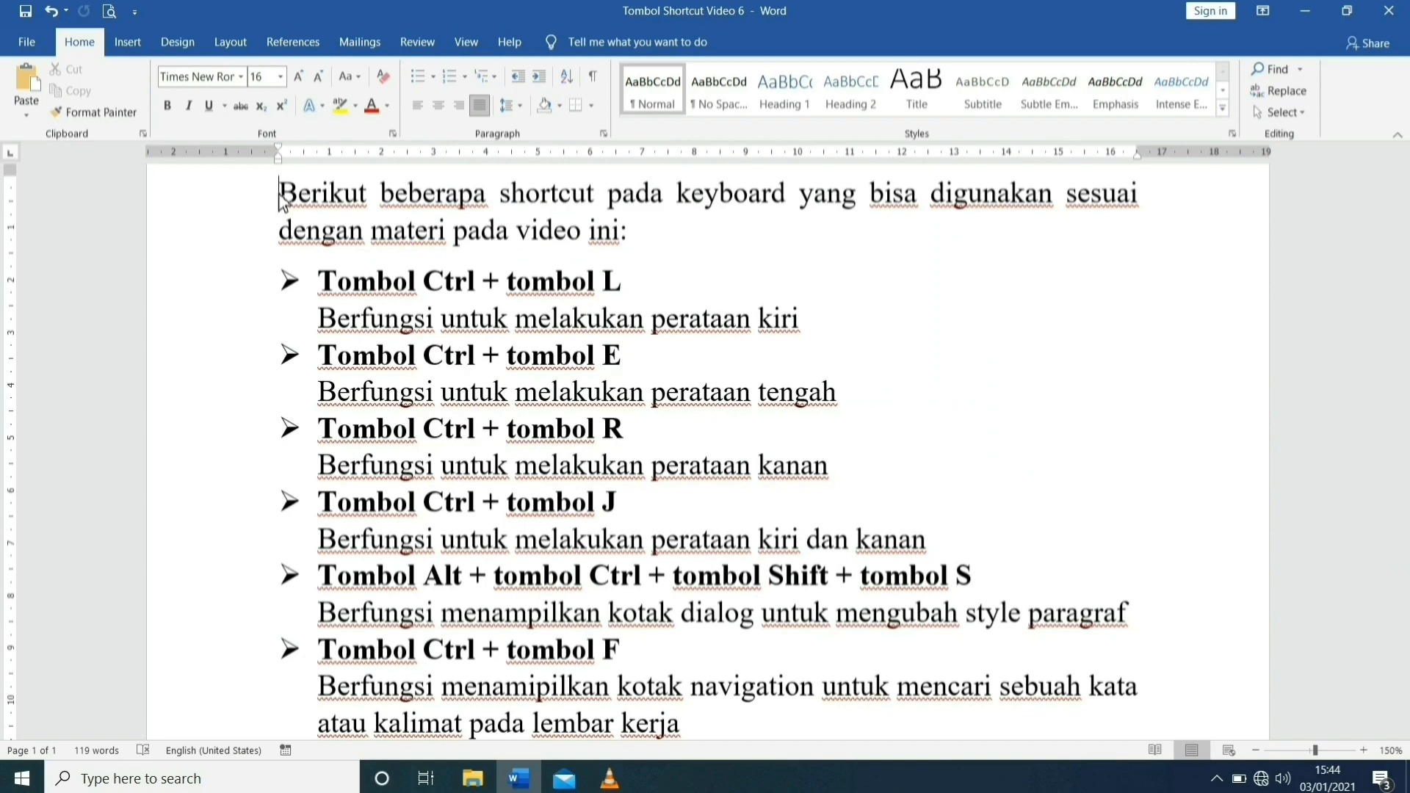